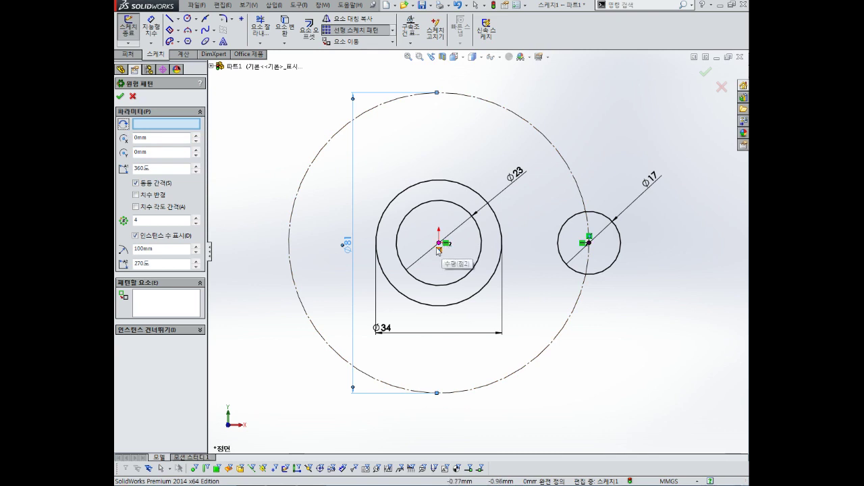
# - Define a circular sketch pattern of the Ø17 circle centered on the origin
pyautogui.click(152, 151)
pyautogui.click(142, 299)
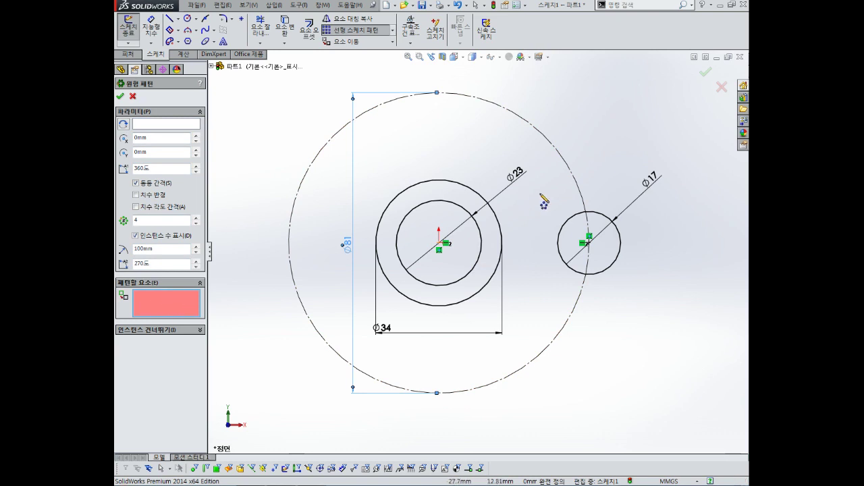
pyautogui.click(601, 218)
pyautogui.scroll(2, 477, 234)
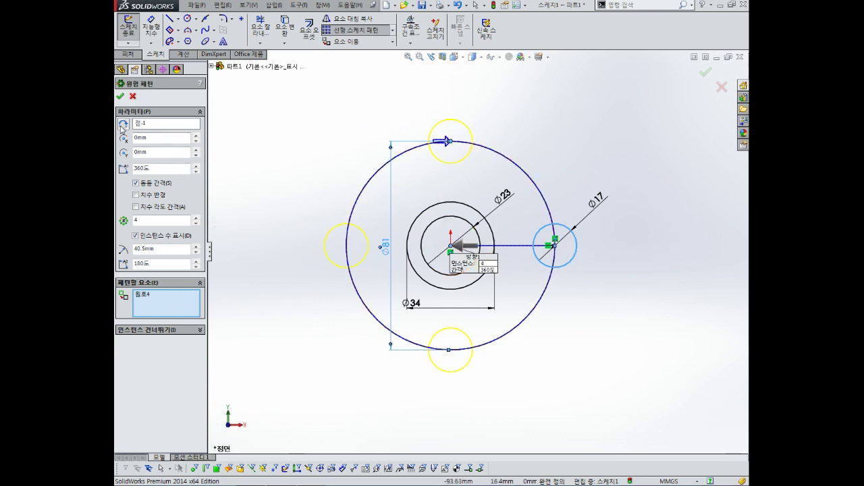
pyautogui.scroll(-3, 459, 260)
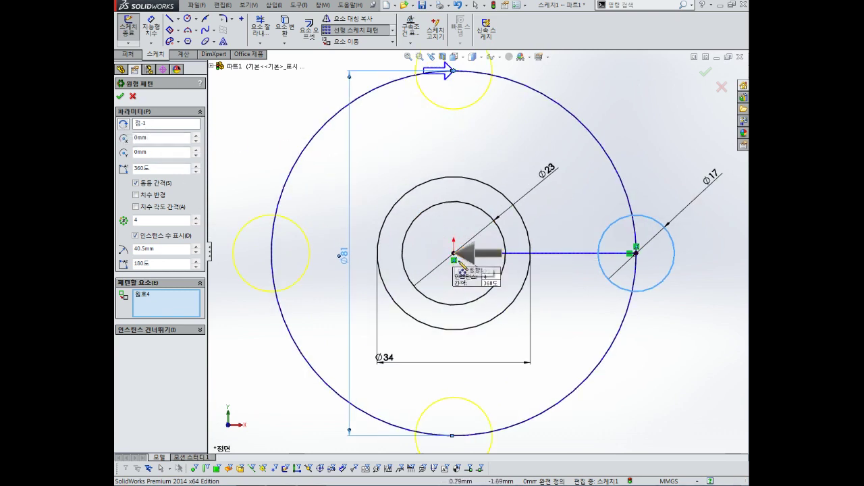
pyautogui.scroll(2, 461, 264)
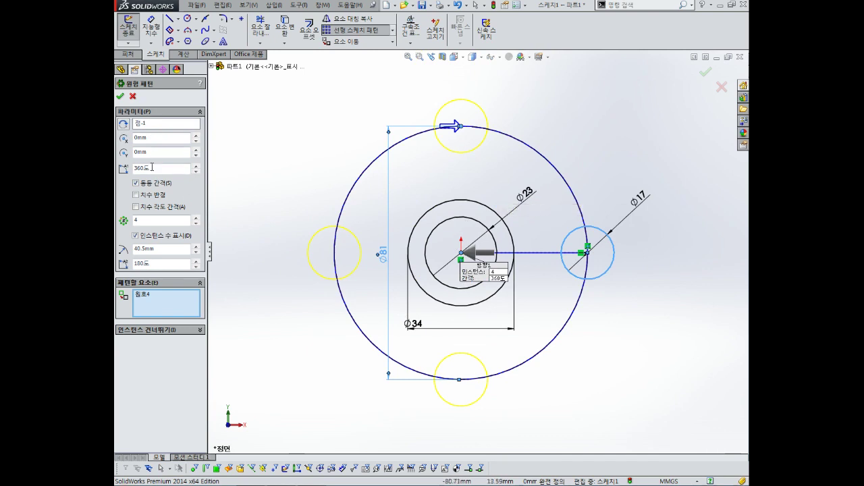
# - Set the circular pattern's instance count to 6, trying 5 along the way
pyautogui.doubleClick(144, 221)
pyautogui.write('8')
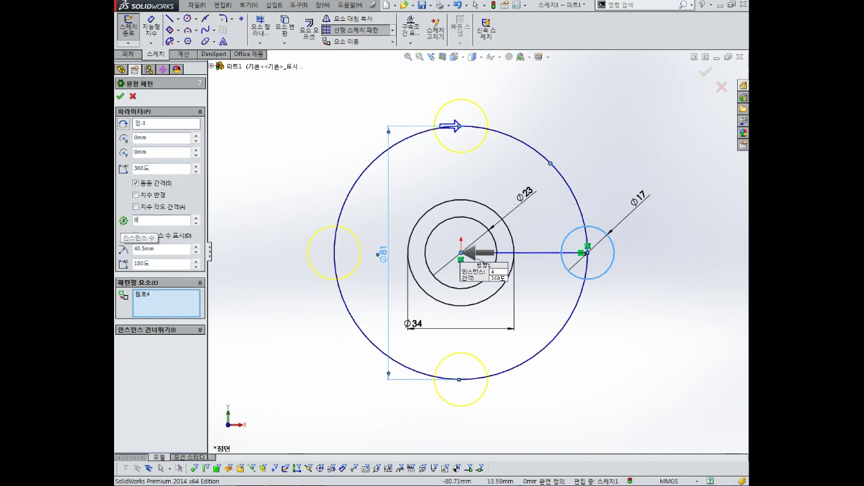
pyautogui.press('BackSpace')
pyautogui.write('6')
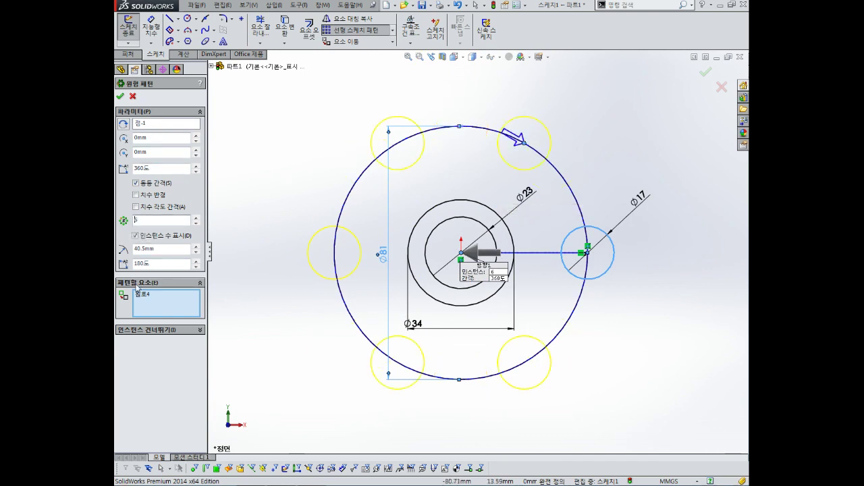
pyautogui.write('5')
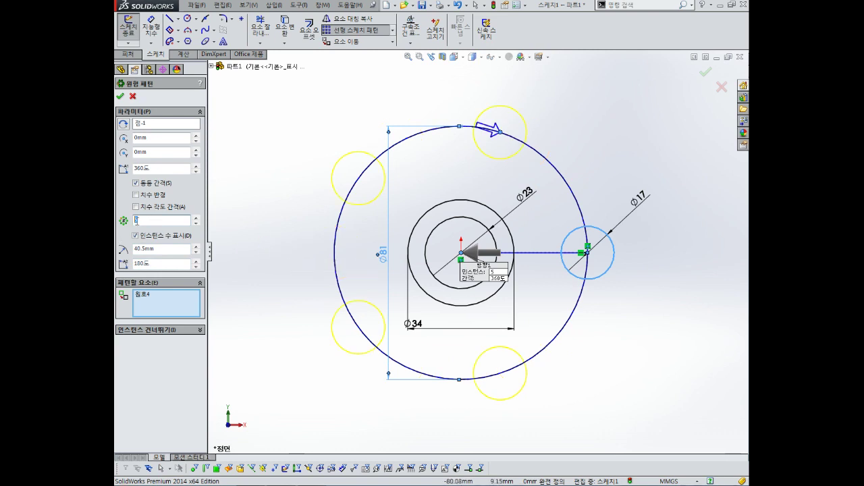
pyautogui.write('6')
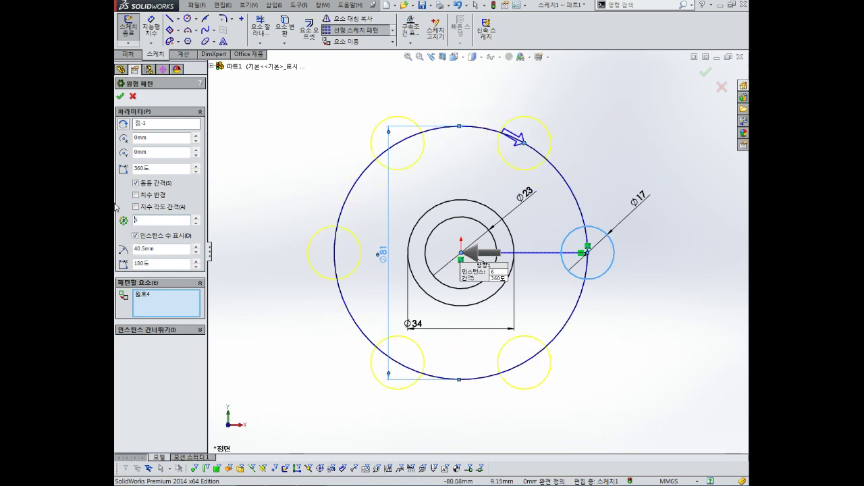
# - Try total pattern angles of 180, 270 and 90 degrees, ending with 360 degrees
pyautogui.click(162, 169)
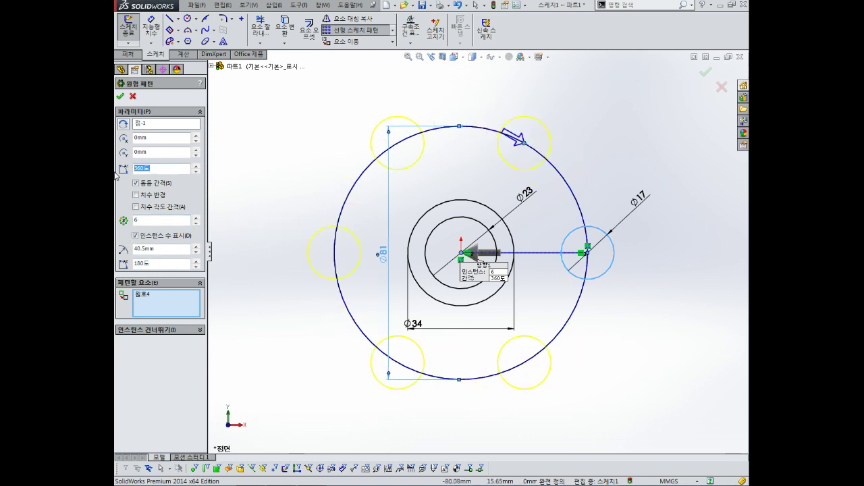
pyautogui.write('180')
pyautogui.press('Return')
pyautogui.click(167, 170)
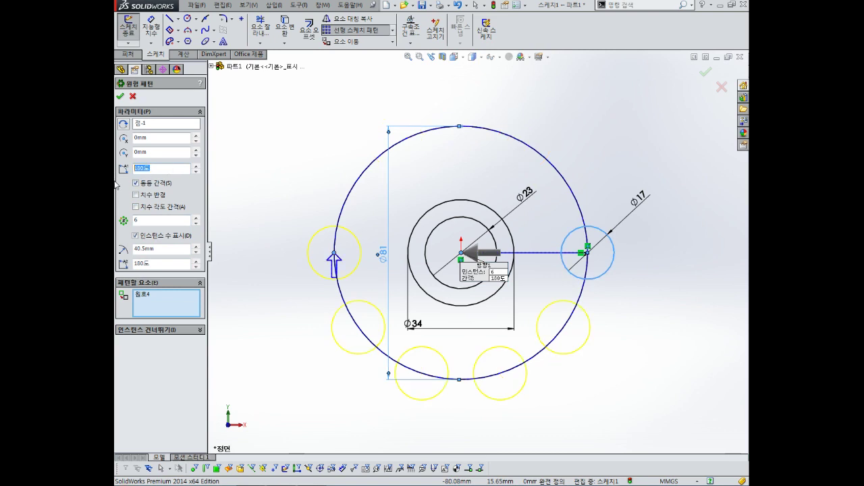
pyautogui.write('270')
pyautogui.press('Return')
pyautogui.moveTo(153, 168); pyautogui.dragTo(116, 170)
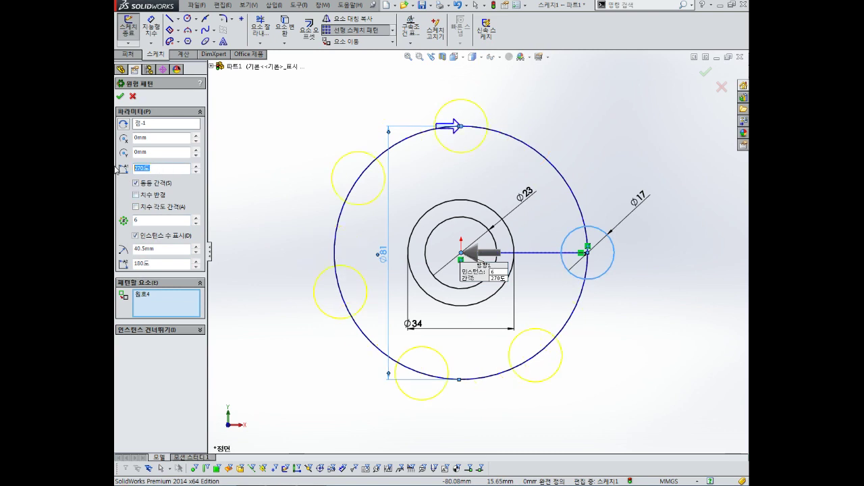
pyautogui.write('90')
pyautogui.press('Return')
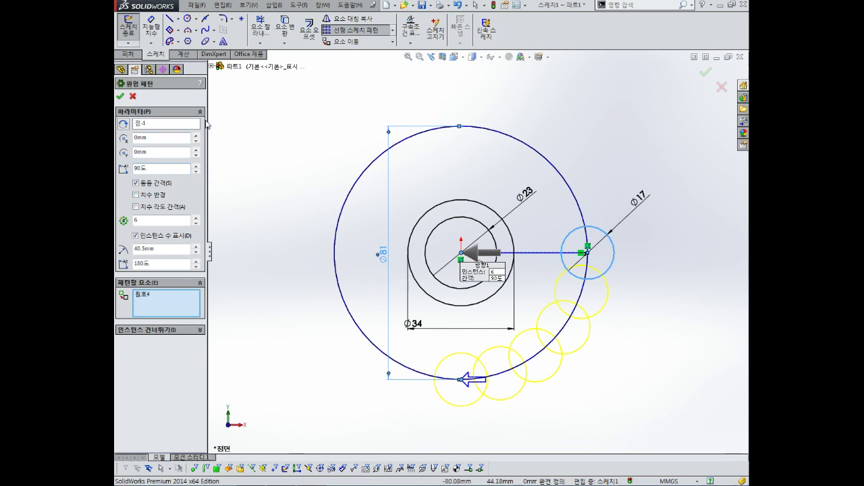
pyautogui.write('360')
pyautogui.press('Return')
# - Preview the circle pattern with total angles of -90 and 90 degrees to compare its direction
pyautogui.write('-9')
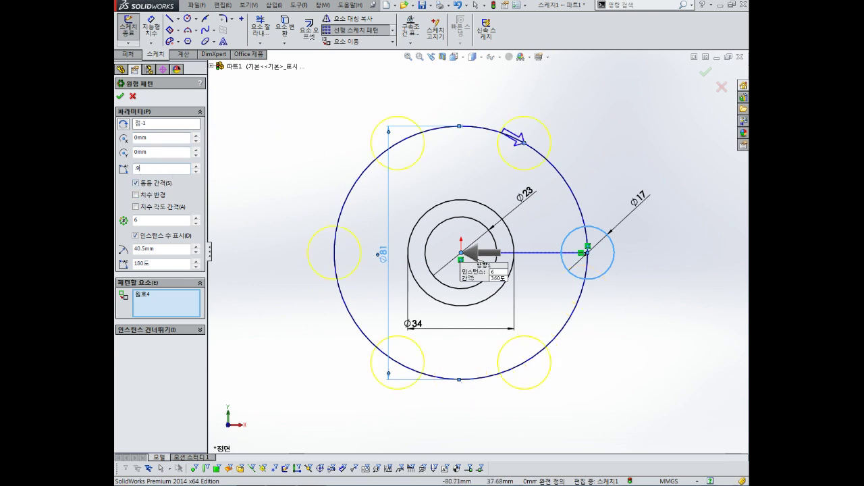
pyautogui.write('0')
pyautogui.press('Return')
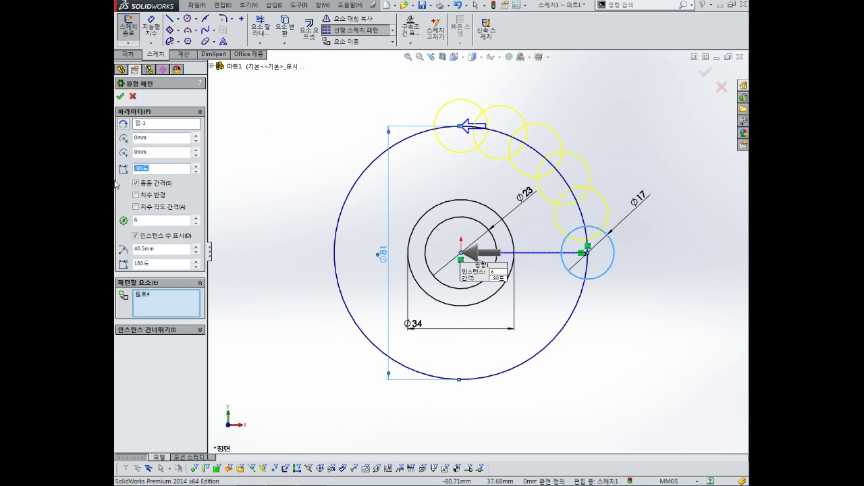
pyautogui.press('Return')
pyautogui.write('90')
pyautogui.press('Return')
pyautogui.click(149, 169)
pyautogui.write('-')
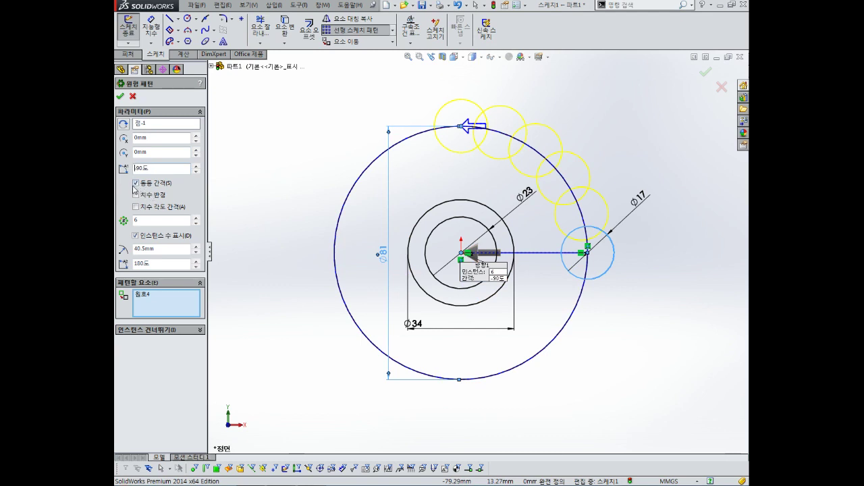
# - Set the total pattern angle to 360 degrees and accept the six-instance circular pattern
pyautogui.click(143, 168)
pyautogui.write('90')
pyautogui.press('Return')
pyautogui.write('360')
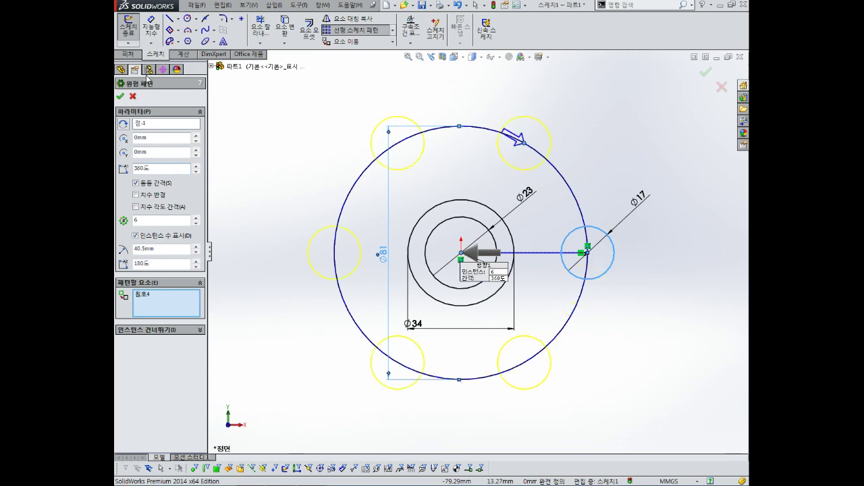
pyautogui.click(120, 96)
# - Fully define the patterned circles by making the upper-right circle's center coincident with the Ø81 construction circle
pyautogui.scroll(2, 469, 216)
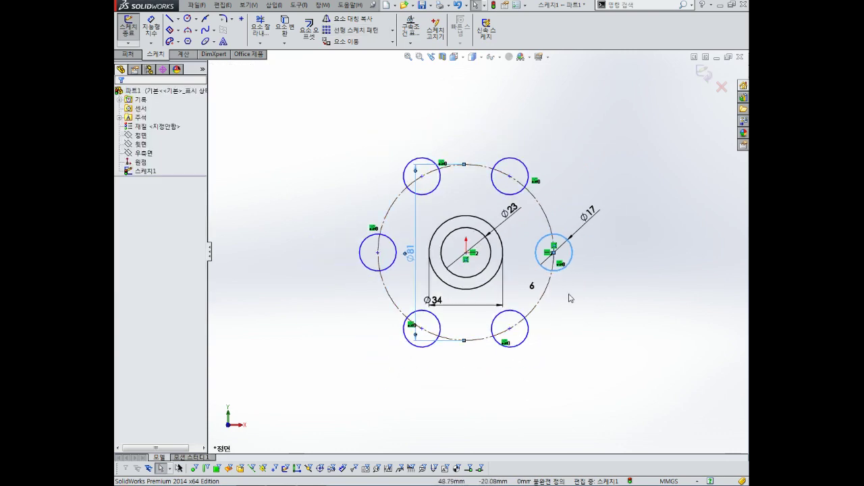
pyautogui.scroll(-3, 517, 257)
pyautogui.scroll(4, 458, 201)
pyautogui.scroll(-2, 457, 201)
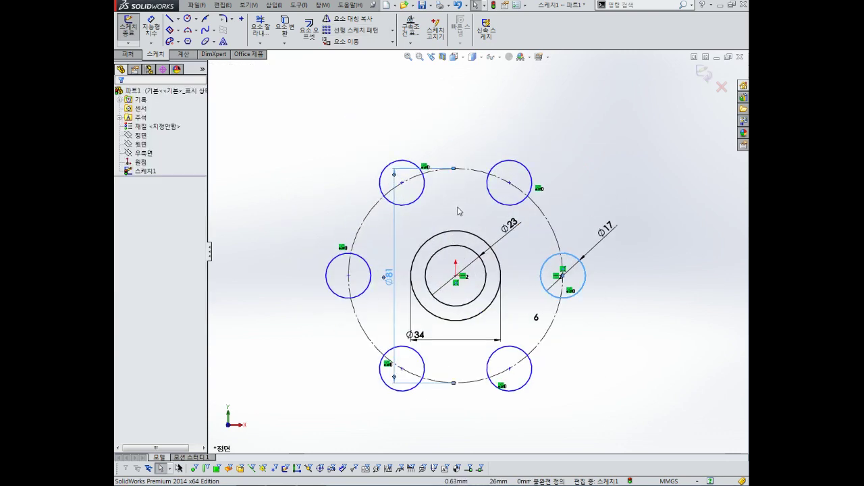
pyautogui.scroll(1, 480, 221)
pyautogui.scroll(-2, 508, 217)
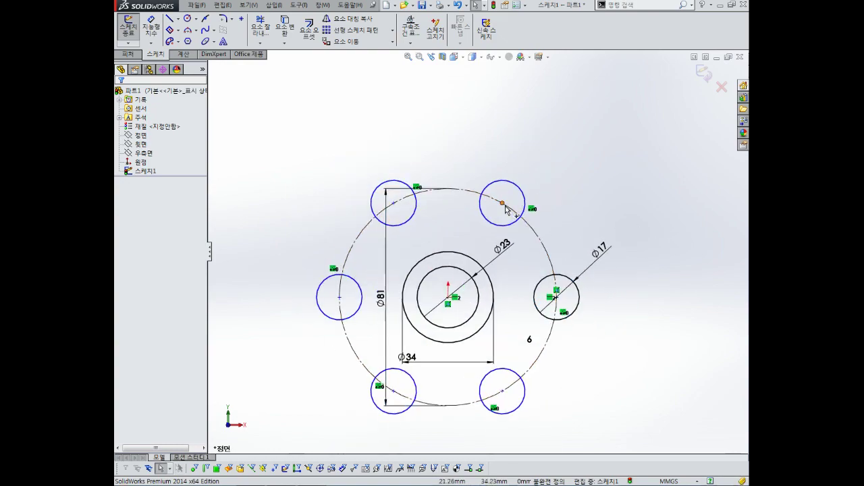
pyautogui.click(504, 204)
pyautogui.click(542, 174)
pyautogui.press('Escape')
pyautogui.click(482, 196)
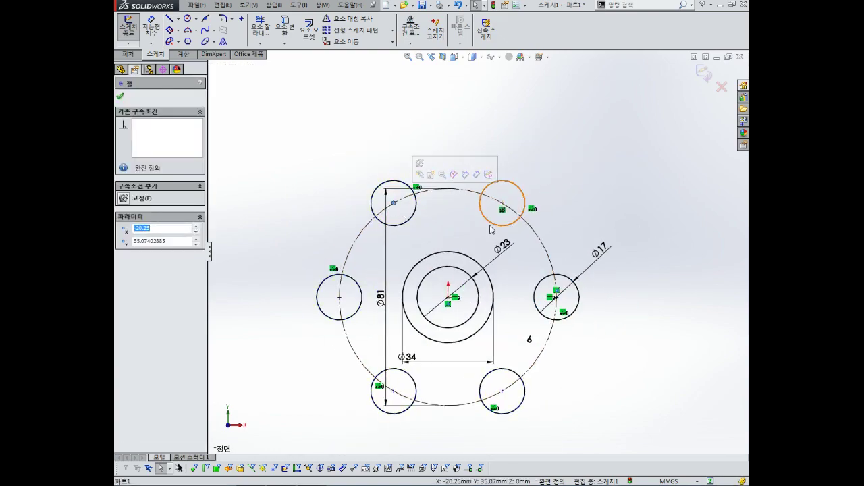
pyautogui.press('Escape')
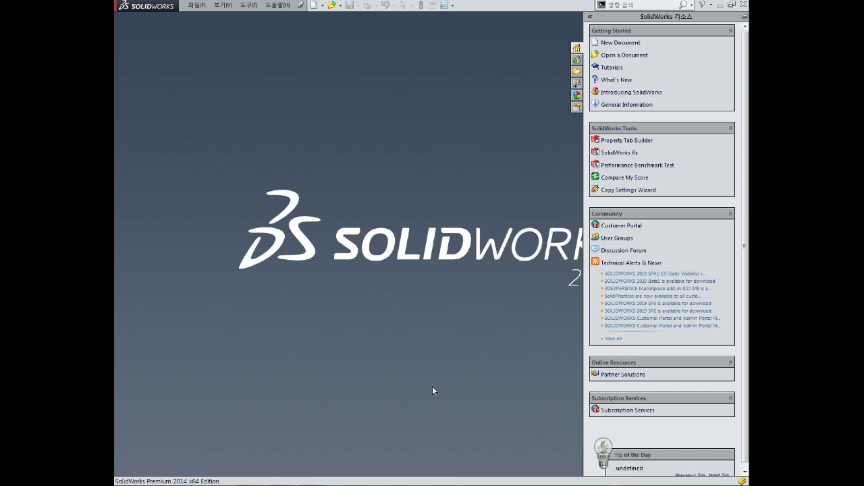
# - Create a new part document and start a sketch on the front plane
pyautogui.click(196, 5)
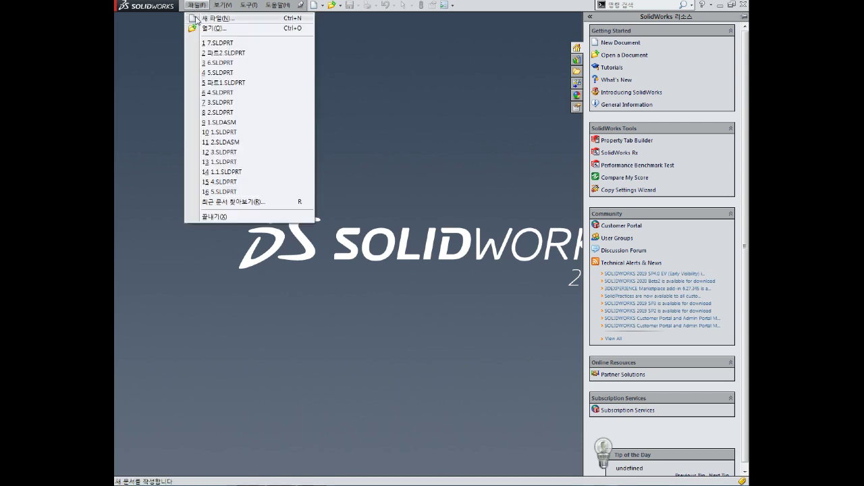
pyautogui.click(222, 16)
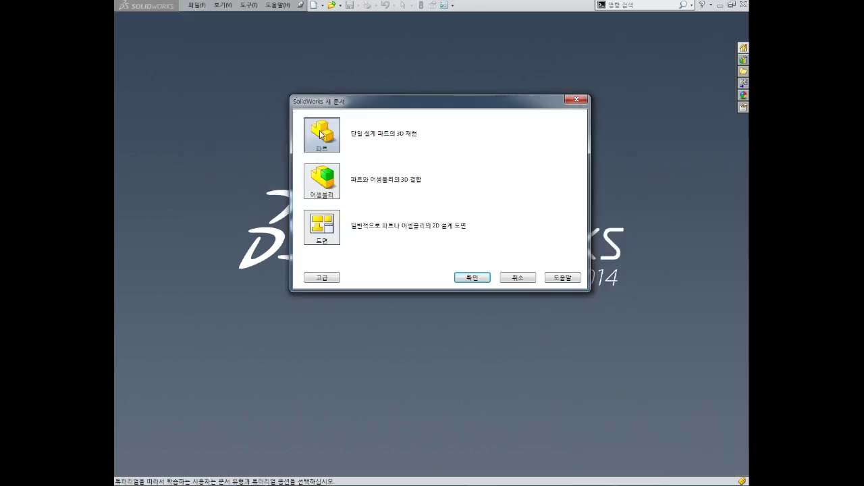
pyautogui.click(467, 276)
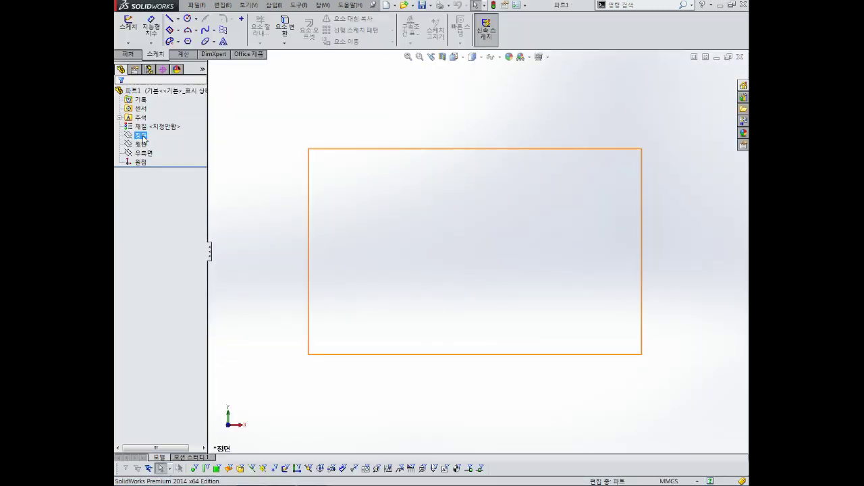
pyautogui.click(142, 136)
pyautogui.click(155, 126)
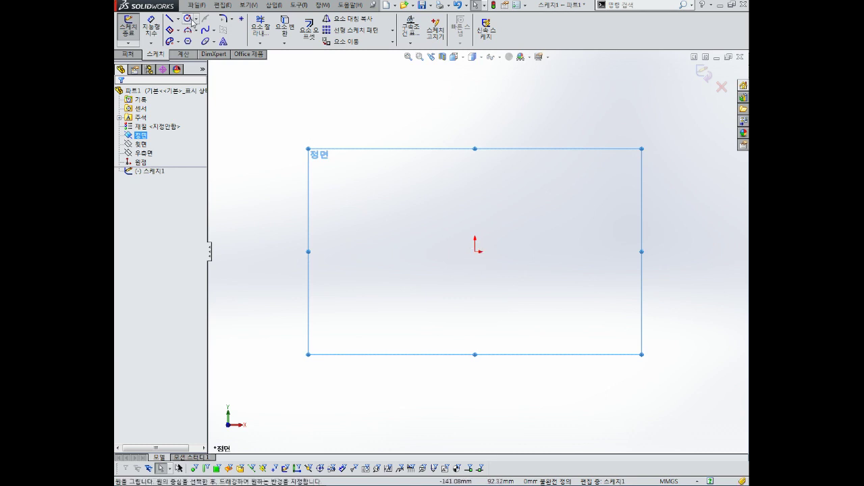
# - Draw two concentric circles centered on the origin, the inner one with a radius of about 19 mm
pyautogui.click(189, 19)
pyautogui.click(475, 252)
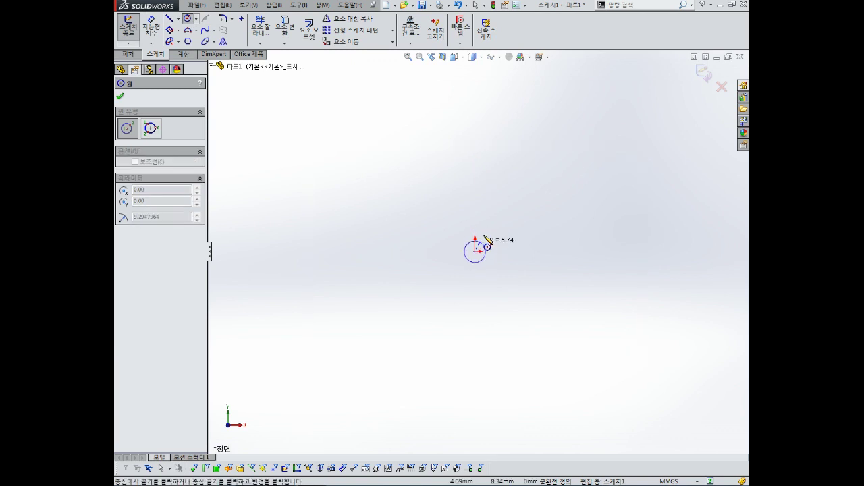
pyautogui.click(531, 252)
pyautogui.click(505, 236)
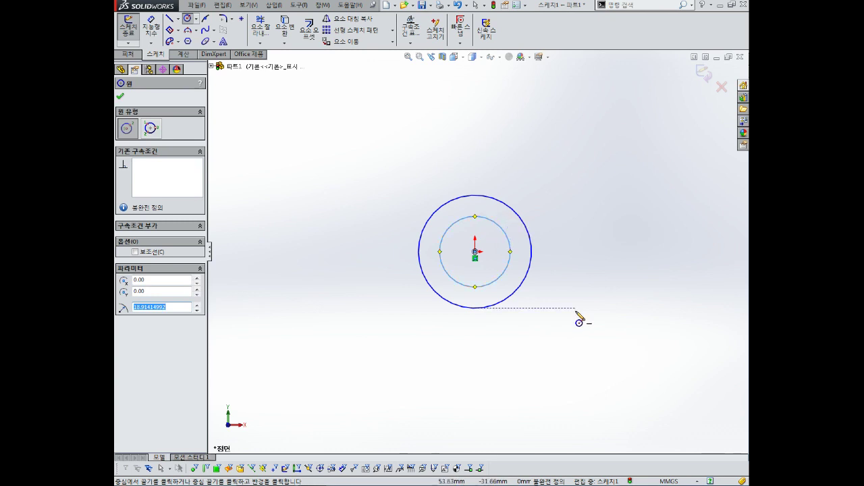
# - Dimension the inner circle's diameter to 23 mm and the outer circle's diameter to 34 mm
pyautogui.moveTo(576, 312); pyautogui.dragTo(579, 263, button='right')
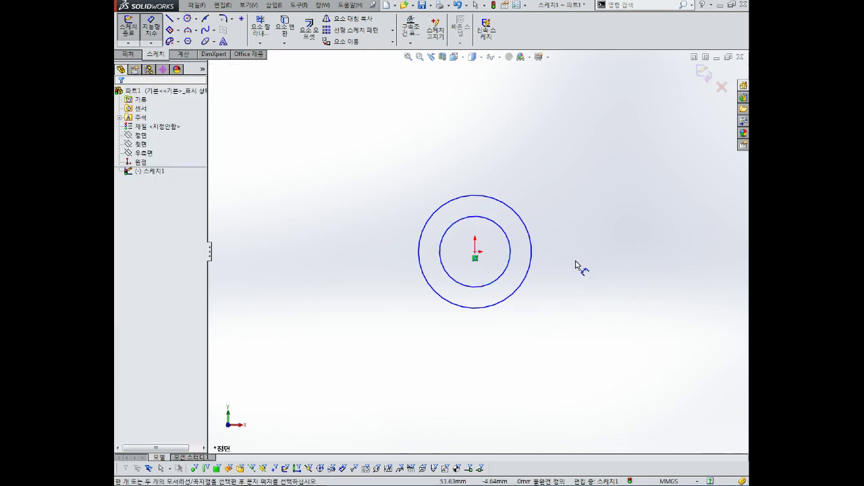
pyautogui.click(504, 232)
pyautogui.click(540, 197)
pyautogui.press('Return')
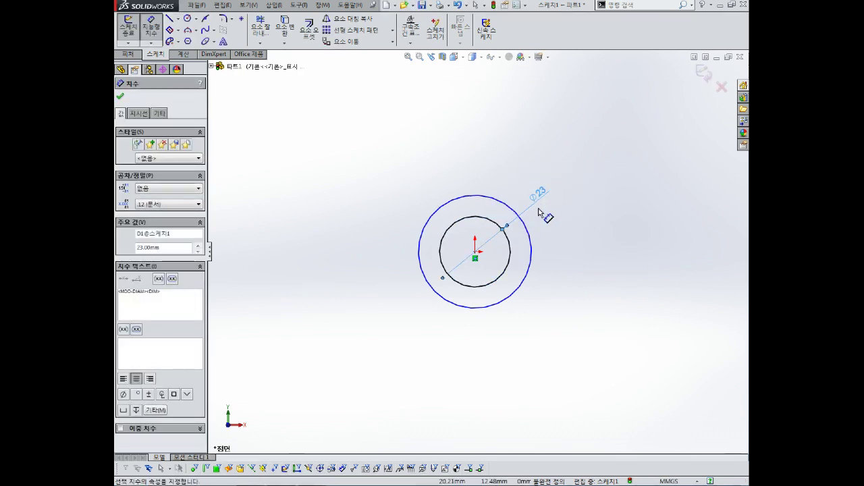
pyautogui.click(454, 309)
pyautogui.click(425, 324)
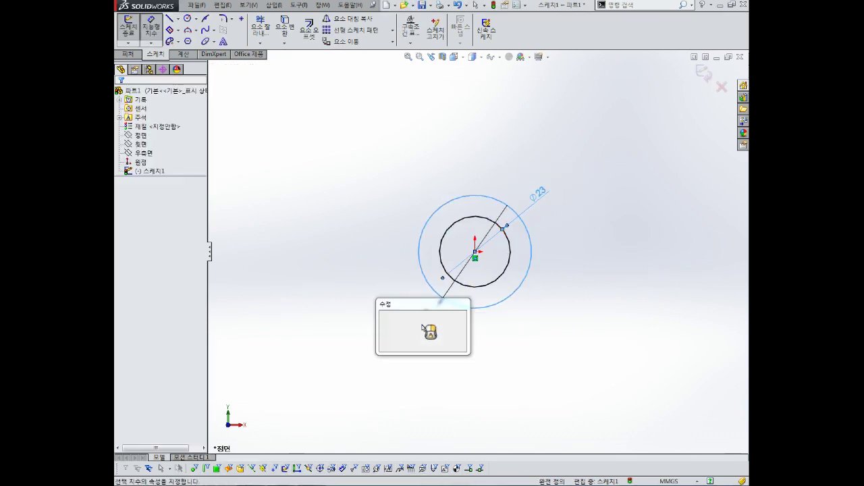
pyautogui.write('34')
pyautogui.press('Return')
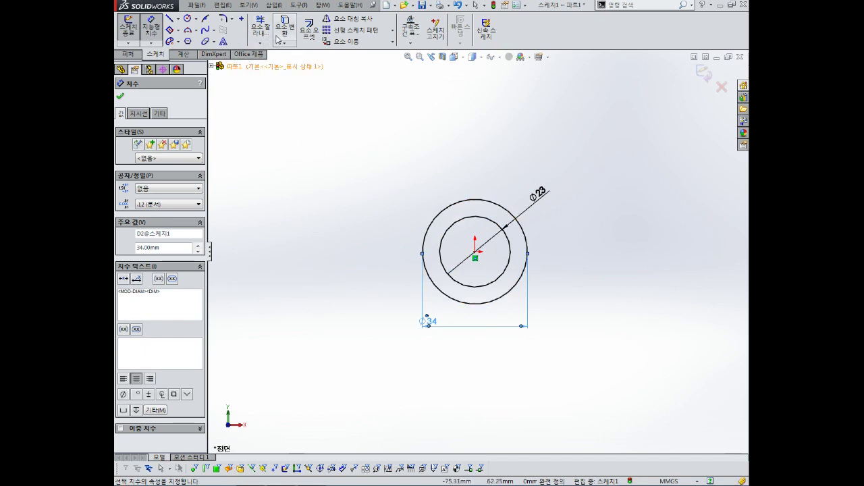
# - Draw a third, larger circle centered on the origin and set its diameter to 81 mm
pyautogui.click(187, 18)
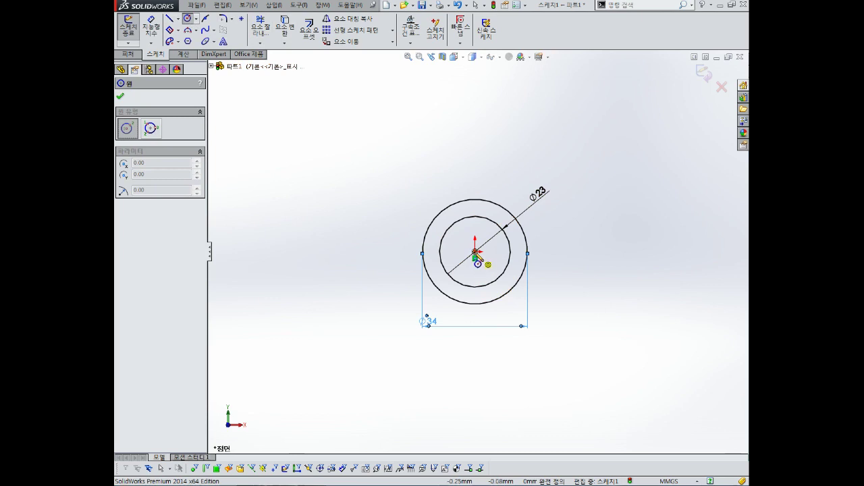
pyautogui.click(476, 251)
pyautogui.click(572, 157)
pyautogui.press('Escape')
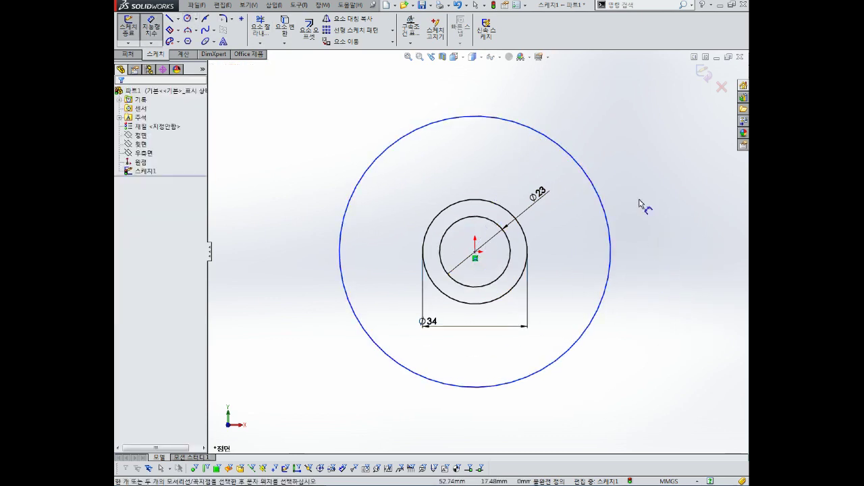
pyautogui.click(603, 200)
pyautogui.click(625, 168)
pyautogui.write('81')
pyautogui.press('Return')
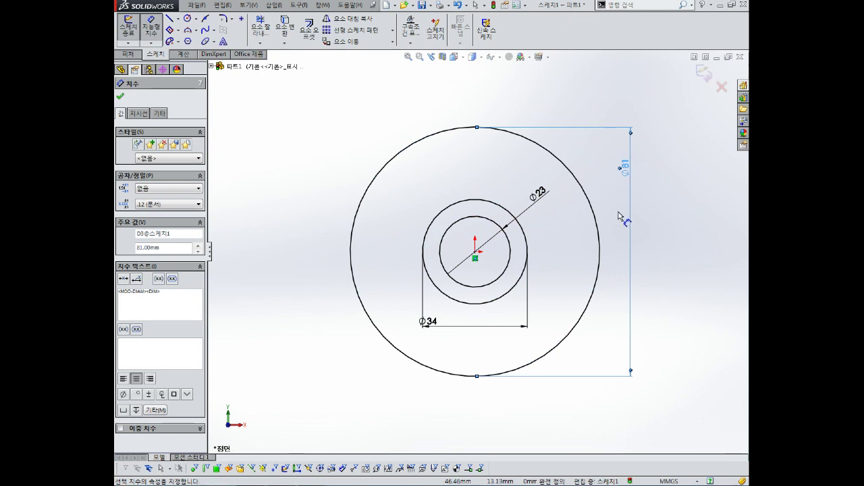
pyautogui.press('Escape')
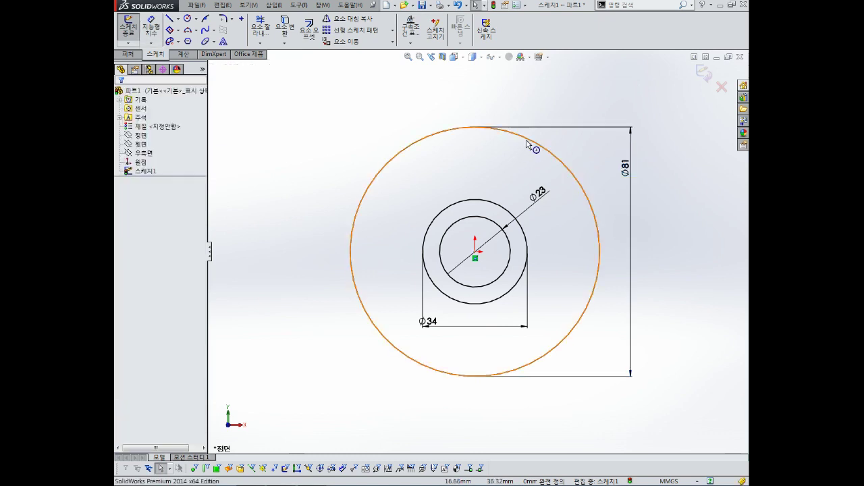
# - Convert the 81 mm circle into construction geometry
pyautogui.click(526, 139)
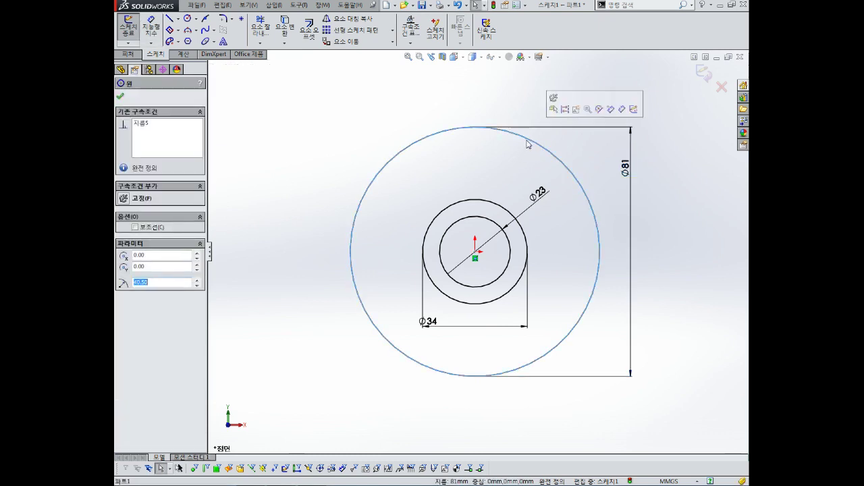
pyautogui.click(565, 112)
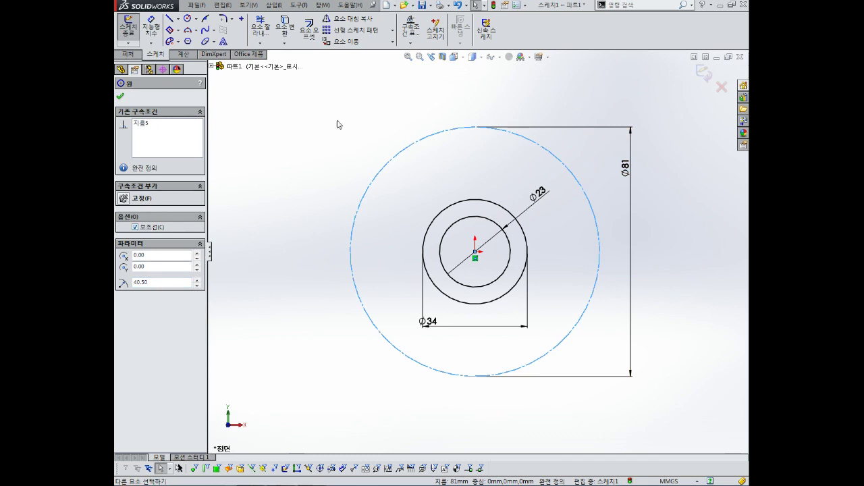
pyautogui.click(121, 96)
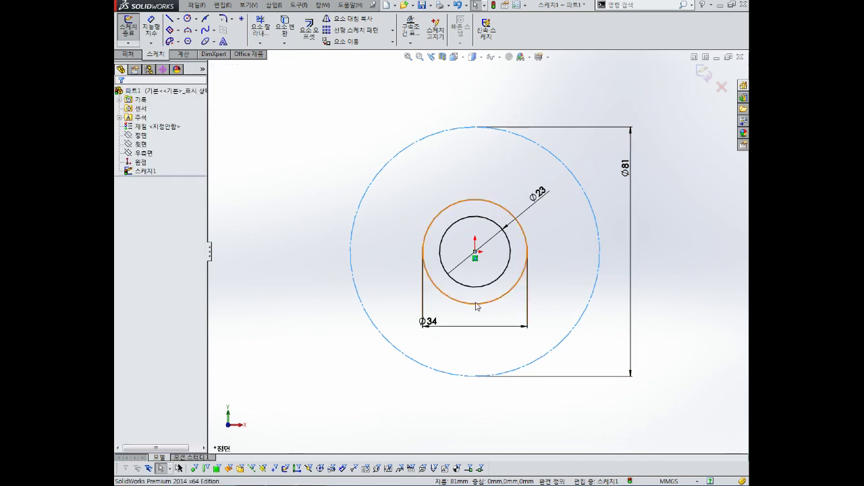
pyautogui.click(613, 295)
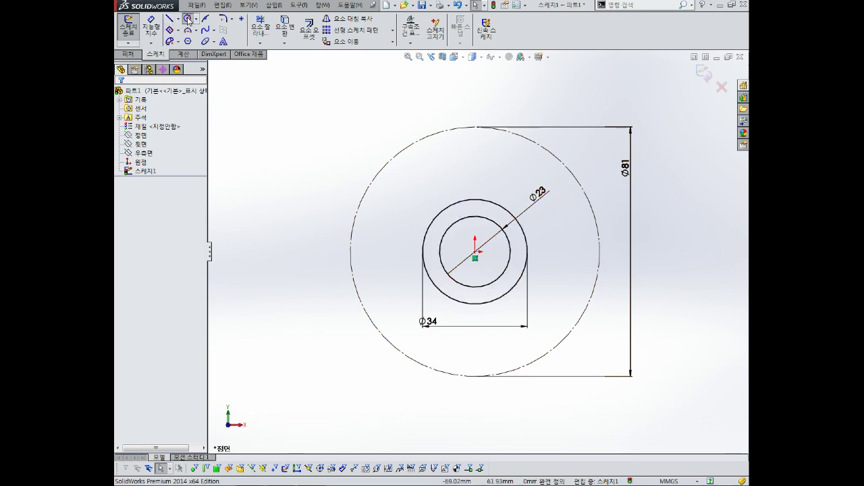
# - Draw a circle with a radius of about 11.6 mm centered on the construction circle's right quadrant point
pyautogui.click(187, 20)
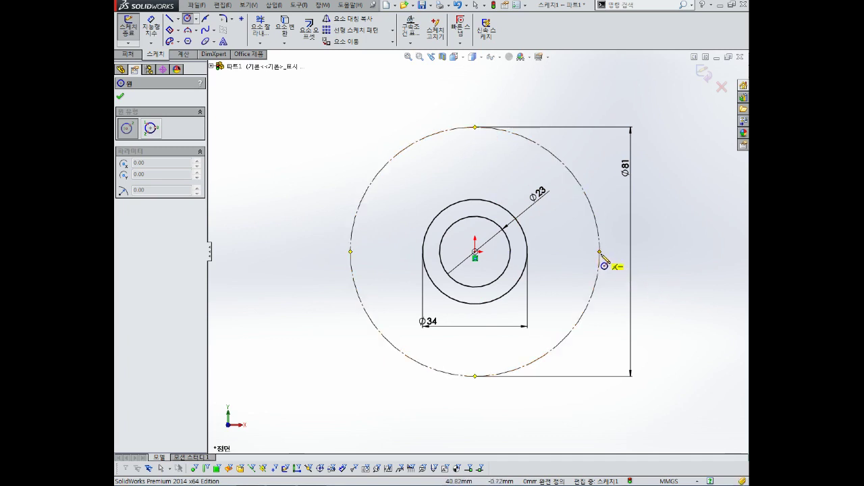
pyautogui.click(599, 251)
pyautogui.click(635, 240)
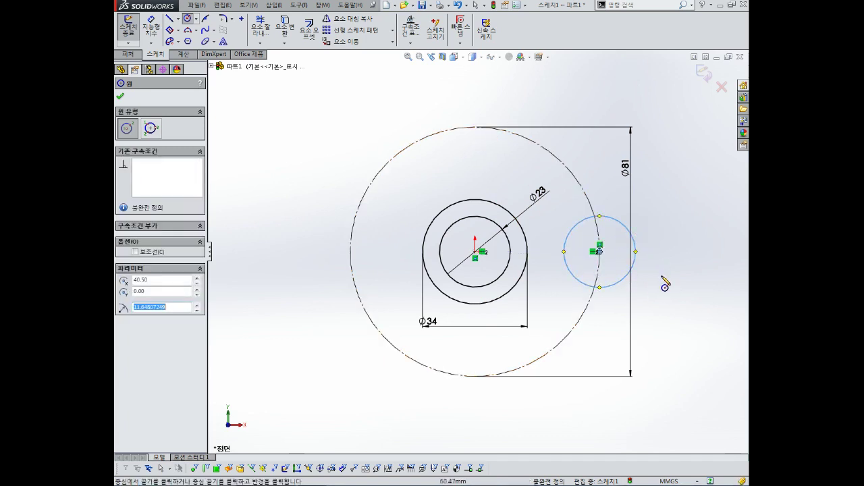
# - Dimension the small circle's diameter to 17 mm and move the 81 mm dimension to the left part of the construction circle
pyautogui.moveTo(664, 282); pyautogui.dragTo(644, 238, button='right')
pyautogui.click(634, 244)
pyautogui.click(624, 223)
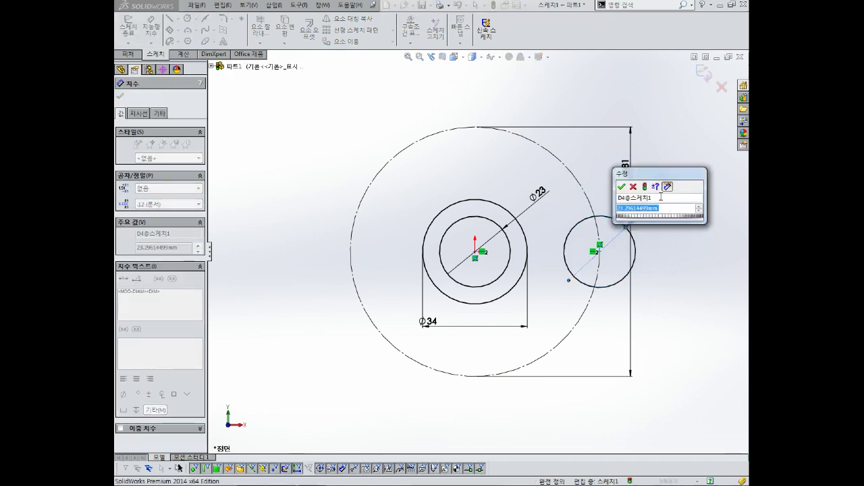
pyautogui.write('17')
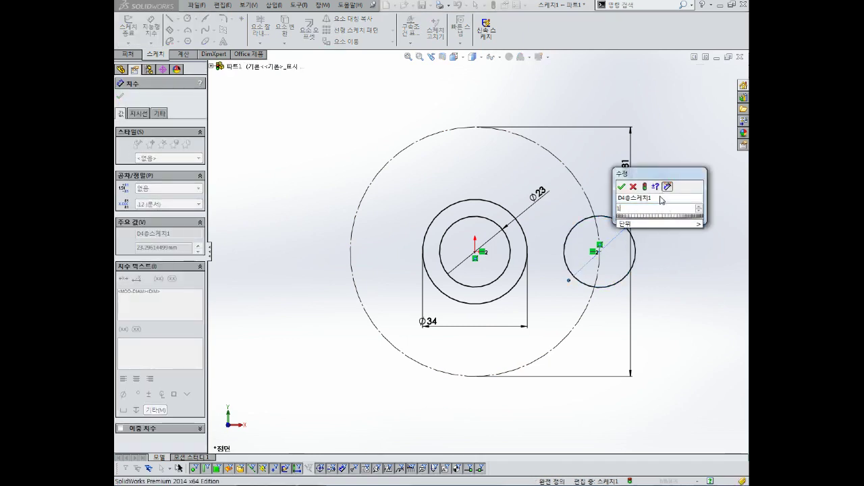
pyautogui.press('Return')
pyautogui.scroll(-2, 658, 294)
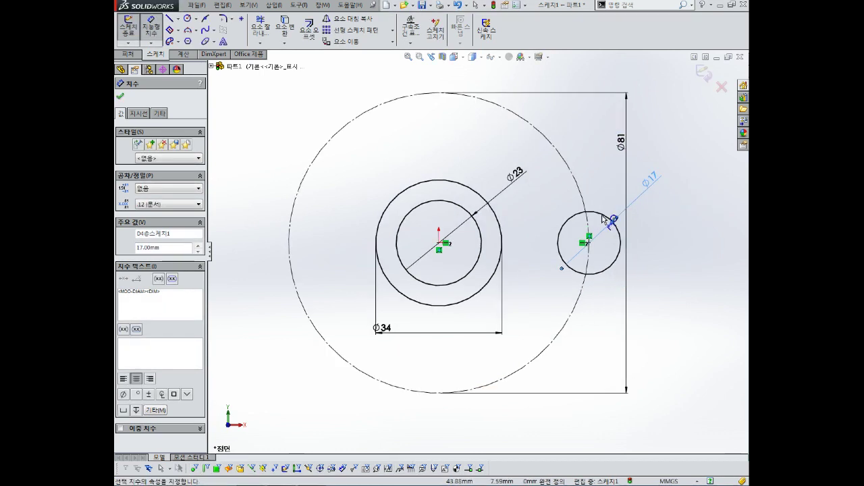
pyautogui.press('Escape')
pyautogui.moveTo(620, 142)
pyautogui.mouseDown()
pyautogui.moveTo(507, 194)
pyautogui.moveTo(367, 227)
pyautogui.moveTo(352, 244)
pyautogui.mouseUp()
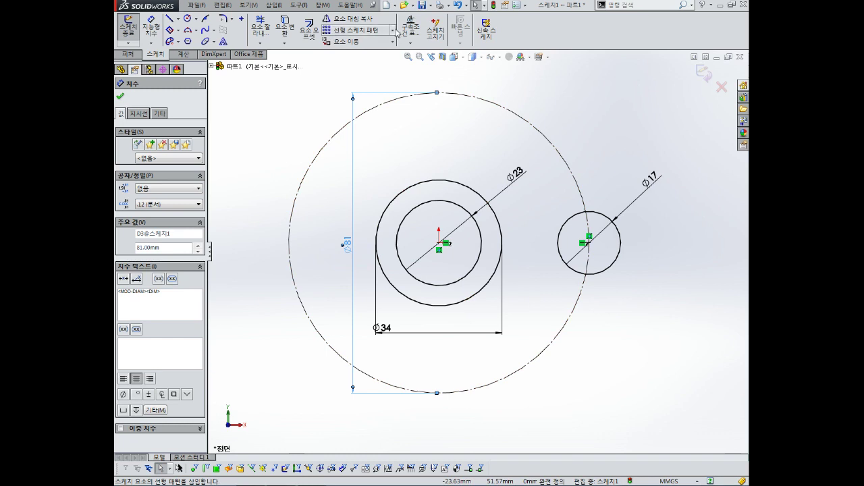
# - Start a circular sketch pattern of the 17 mm circle around the origin
pyautogui.click(393, 31)
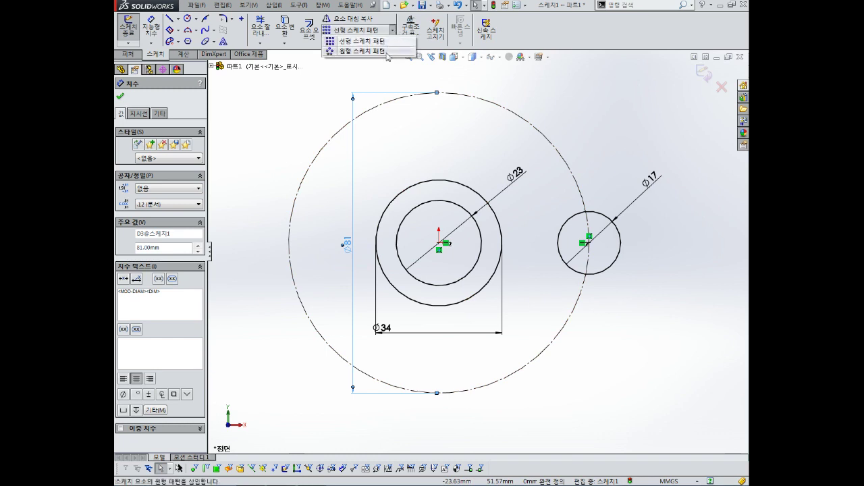
pyautogui.click(370, 53)
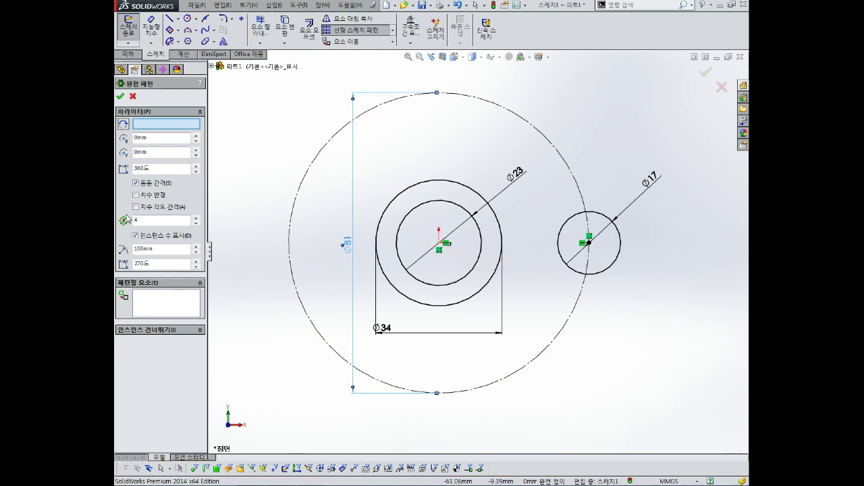
pyautogui.click(148, 152)
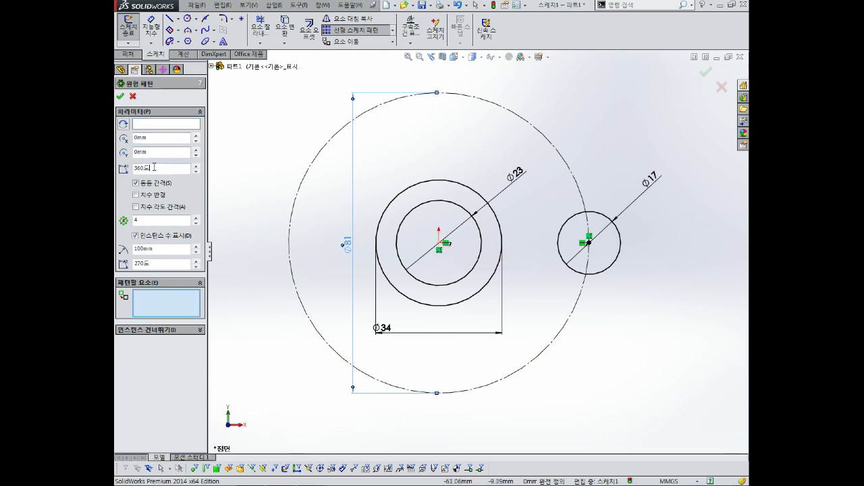
pyautogui.click(163, 304)
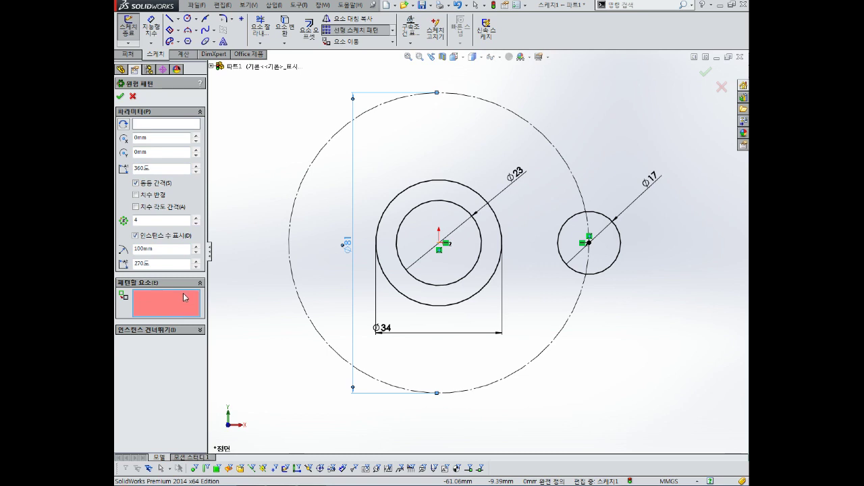
pyautogui.click(606, 218)
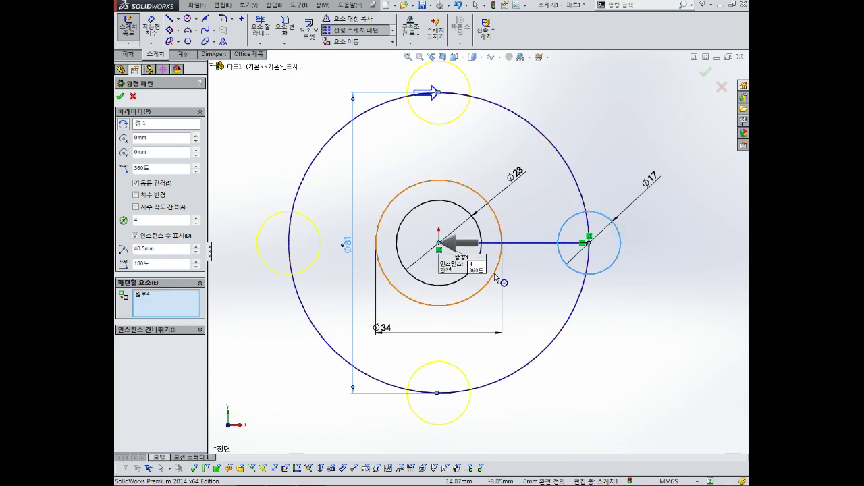
pyautogui.scroll(2, 478, 253)
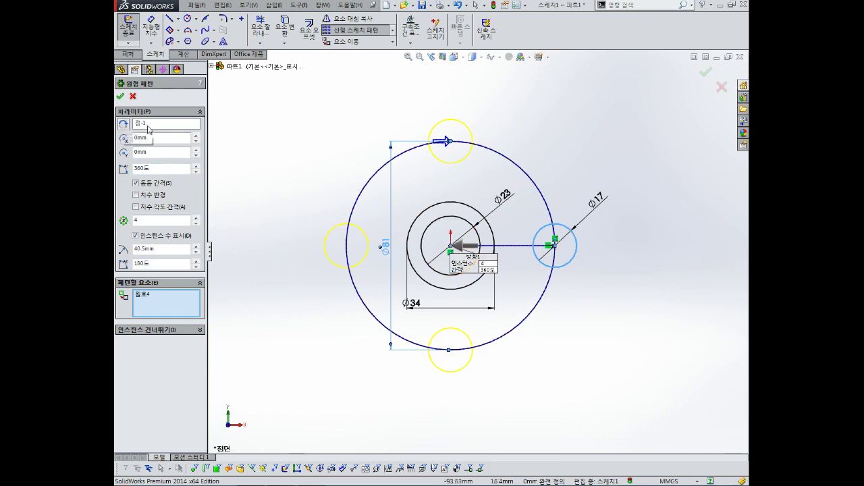
pyautogui.scroll(-2, 449, 242)
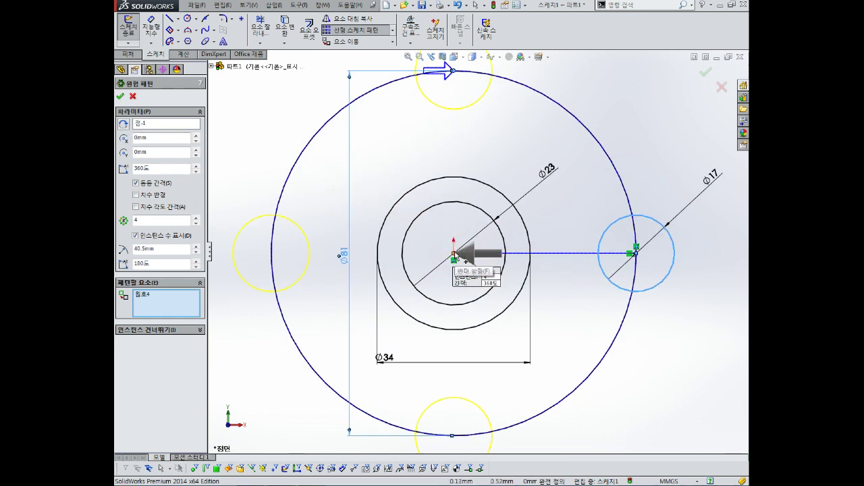
pyautogui.scroll(2, 459, 260)
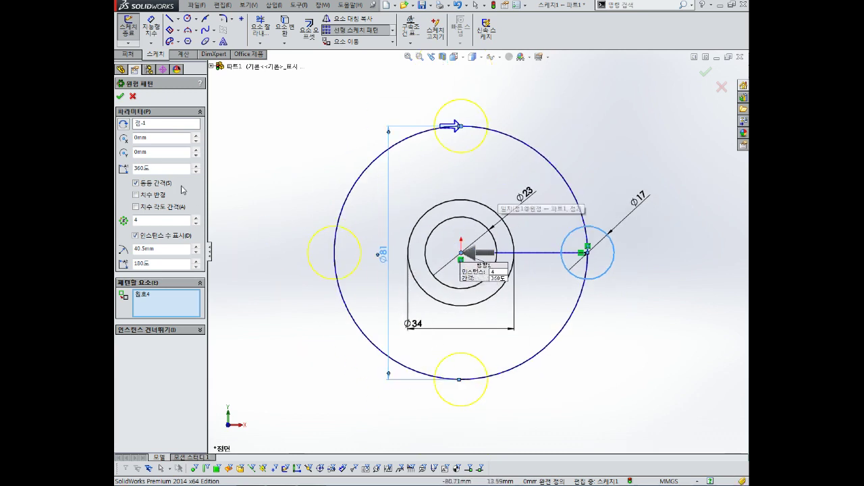
# - Try instance counts of 8, 6, 5 and 8 for the circular pattern, and settle on 6 instances
pyautogui.doubleClick(135, 220)
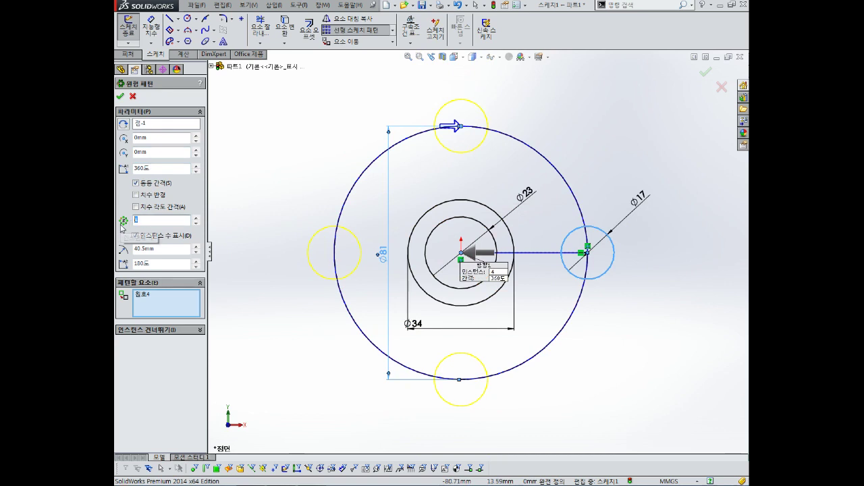
pyautogui.write('8')
pyautogui.press('Return')
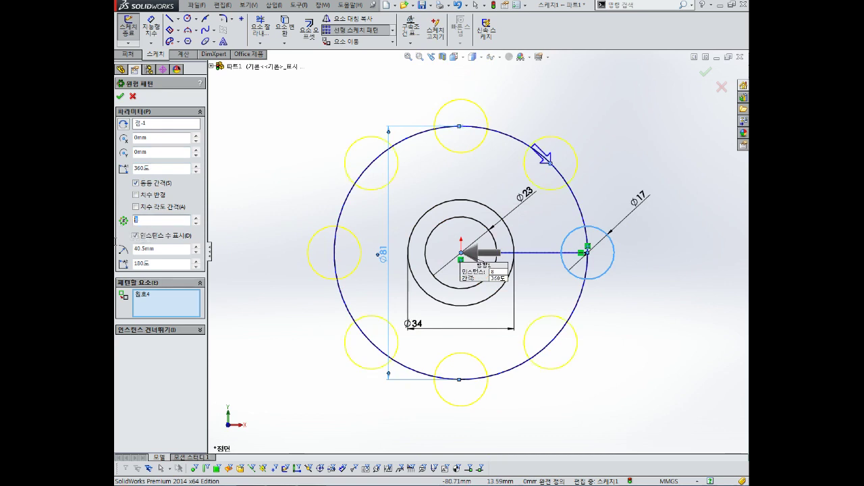
pyautogui.write('6')
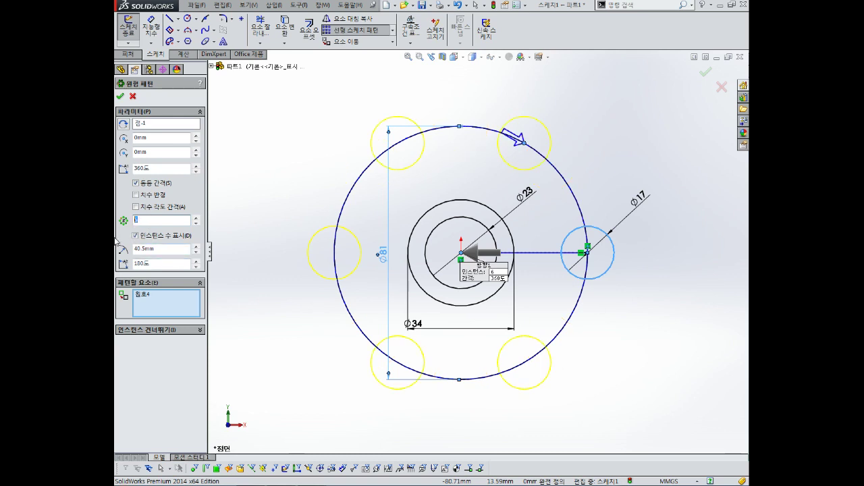
pyautogui.write('5')
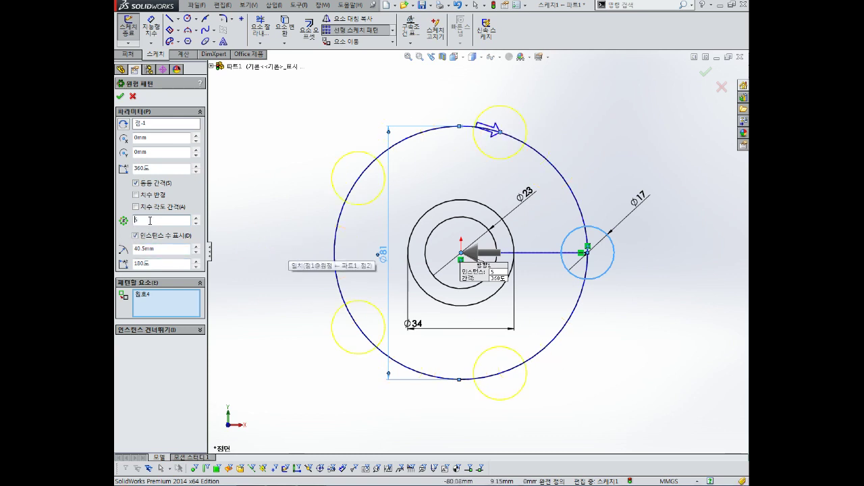
pyautogui.write('8')
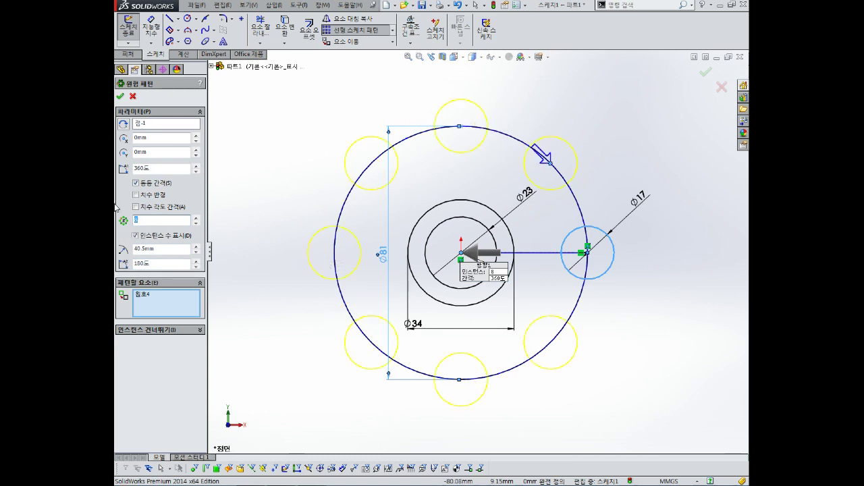
pyautogui.write('6')
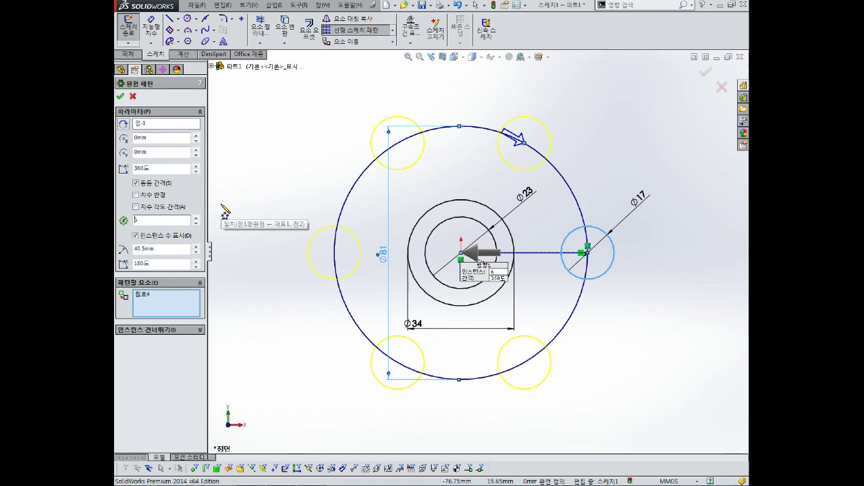
# - Try total pattern angles of 180, 270 and 90 degrees, and return the angle to 360 degrees
pyautogui.doubleClick(153, 169)
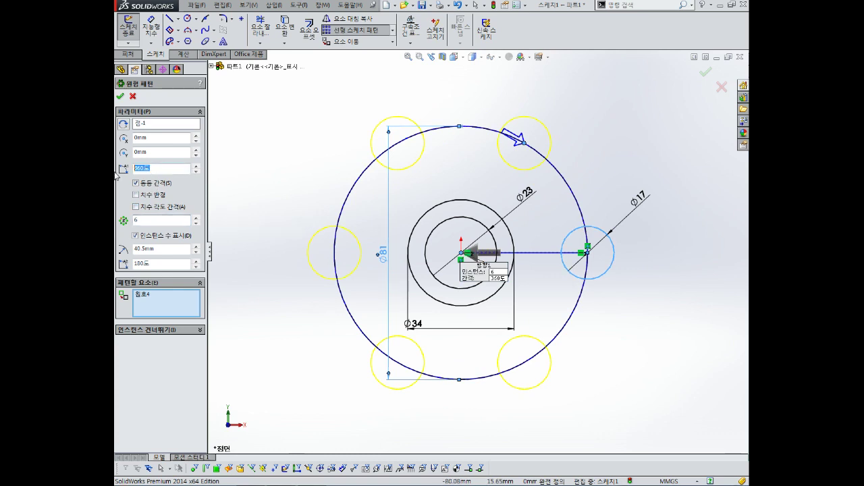
pyautogui.write('180')
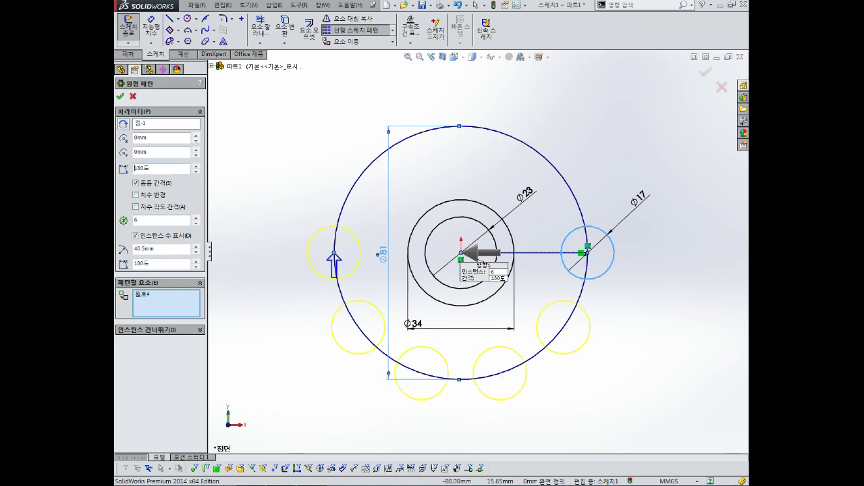
pyautogui.doubleClick(169, 170)
pyautogui.write('270')
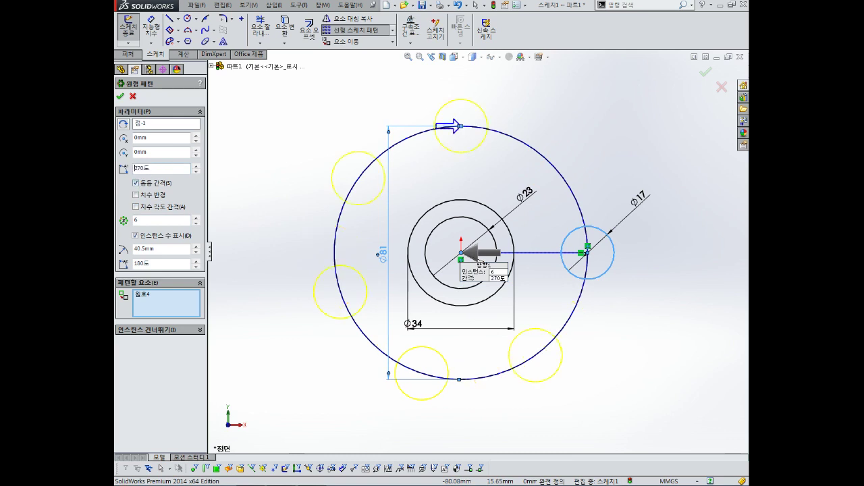
pyautogui.doubleClick(156, 168)
pyautogui.write('90')
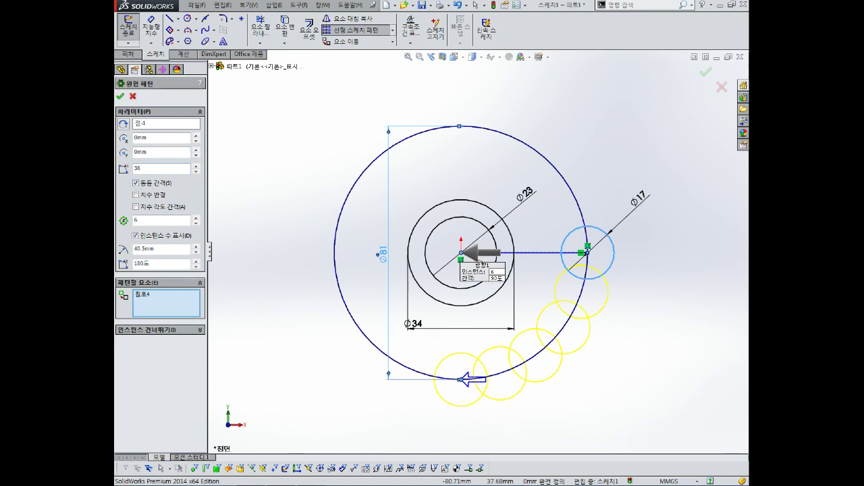
pyautogui.write('360도')
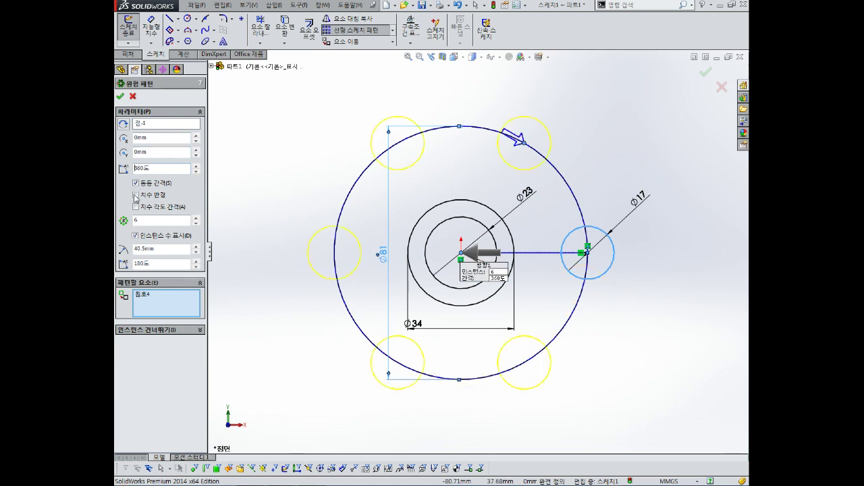
# - Try a total pattern angle of -90 degrees and an angle beyond 360 degrees
pyautogui.hotkey('ctrl', 'a')
pyautogui.write('90')
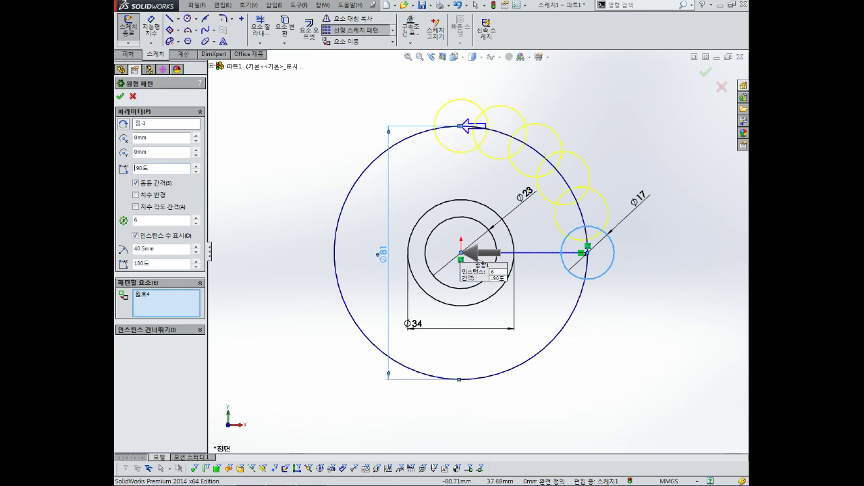
pyautogui.write('-')
pyautogui.hotkey('ctrl', 'a')
pyautogui.write('901')
pyautogui.press('Return')
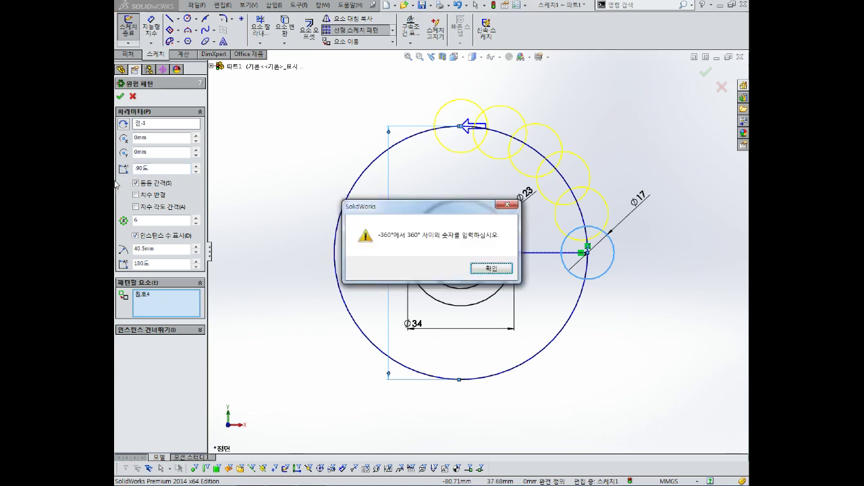
pyautogui.click(492, 268)
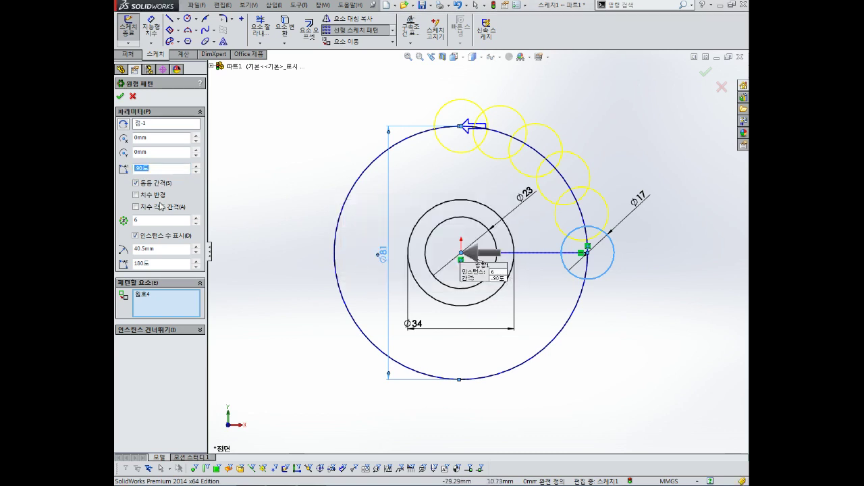
# - Set the pattern angle to 90 degrees, reverse it to -90 degrees, and change it back to 90 degrees
pyautogui.write('90')
pyautogui.press('Return')
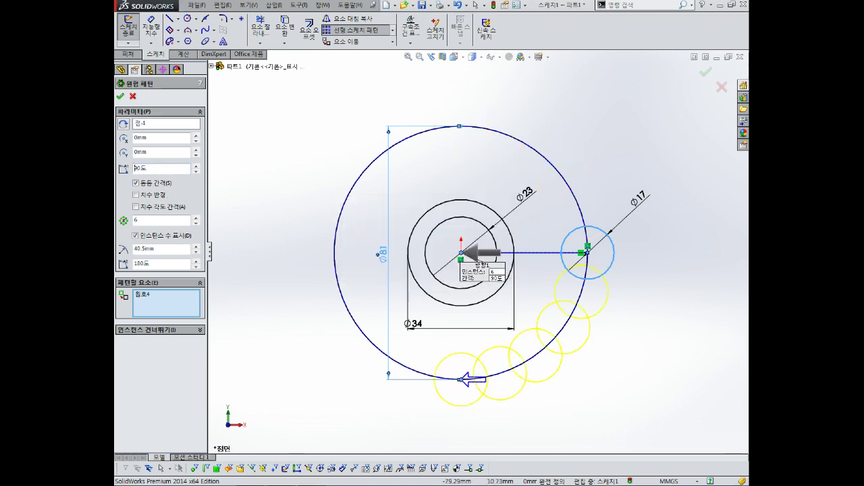
pyautogui.press('Return')
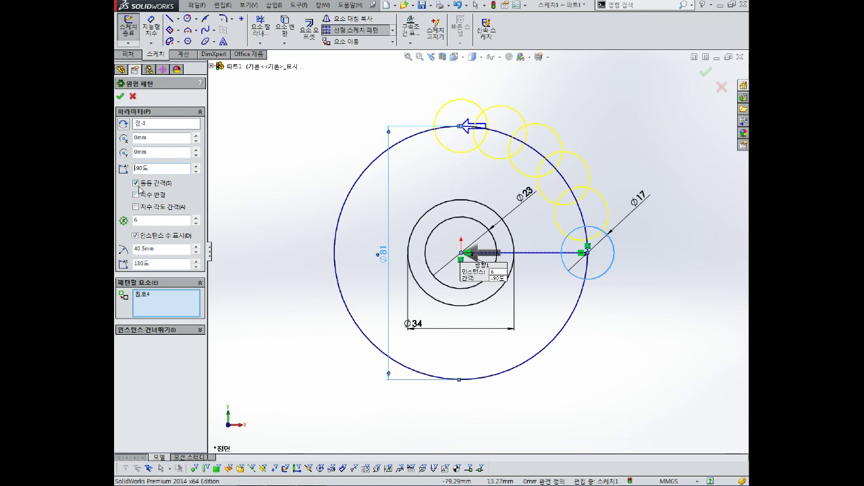
pyautogui.doubleClick(169, 168)
pyautogui.click(135, 168)
pyautogui.press('Delete')
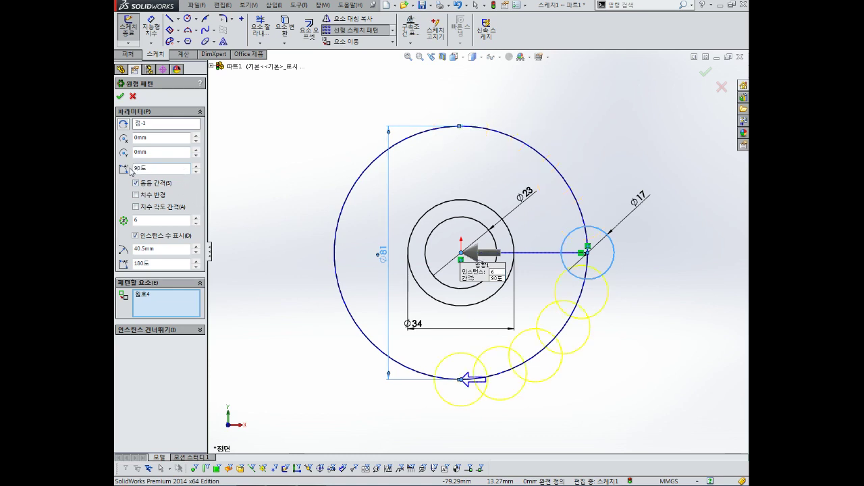
# - Set the total pattern angle to 360 degrees and accept the circular pattern of six Ø17 circles
pyautogui.doubleClick(171, 170)
pyautogui.write('360')
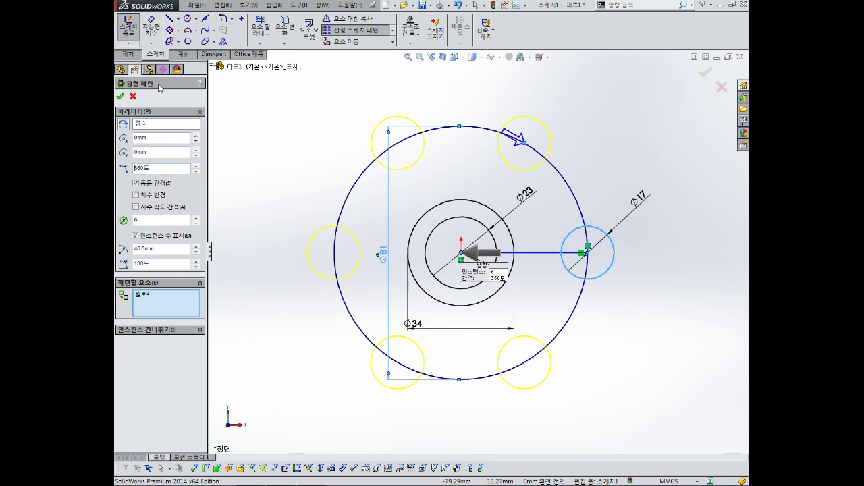
pyautogui.click(120, 95)
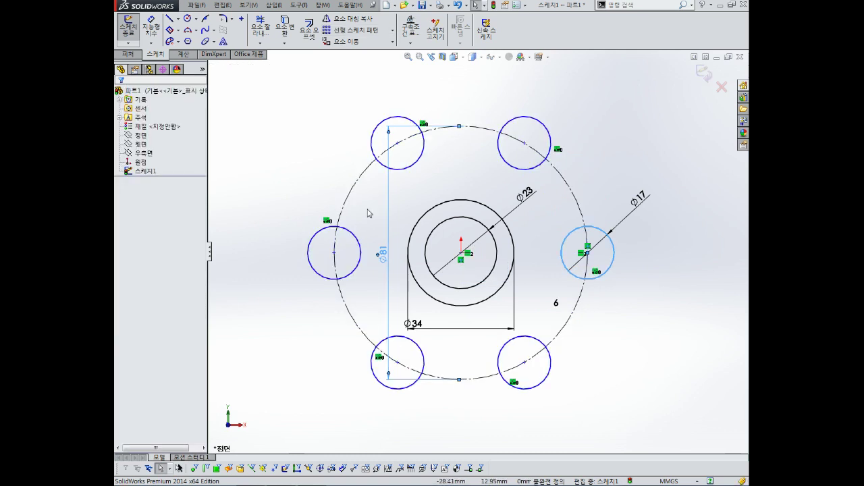
pyautogui.press('f')
pyautogui.scroll(-2, 534, 284)
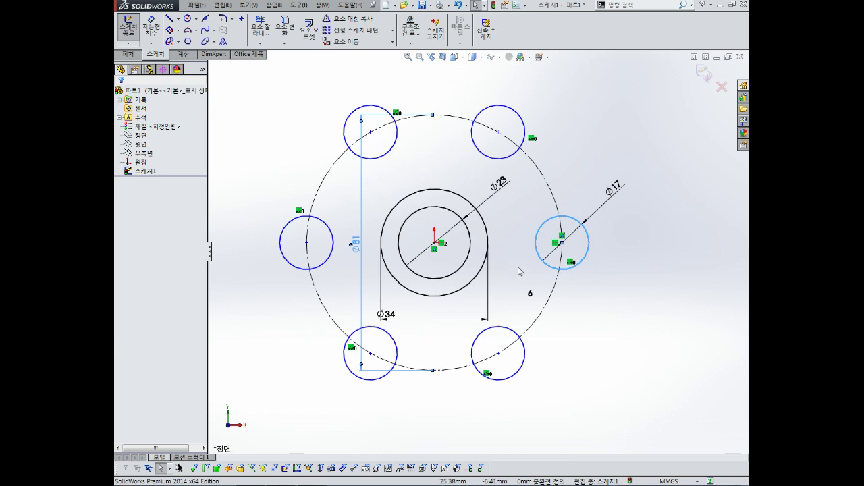
pyautogui.scroll(3, 483, 236)
pyautogui.scroll(-2, 459, 200)
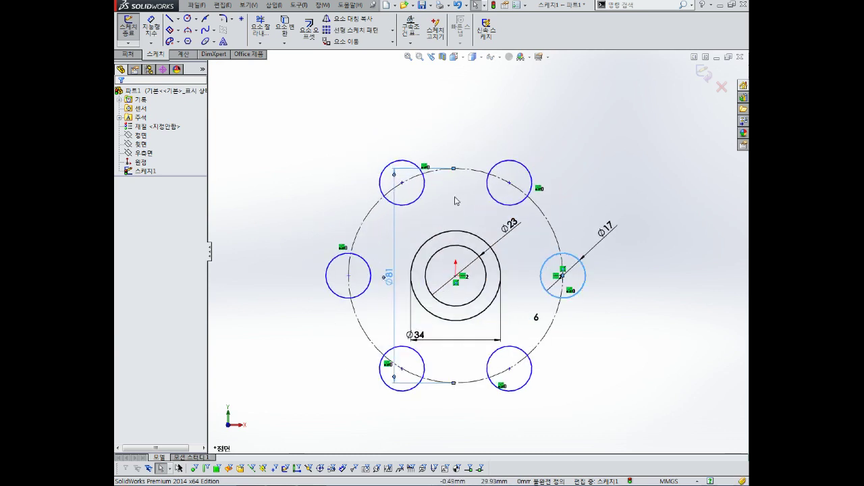
pyautogui.scroll(-2, 473, 224)
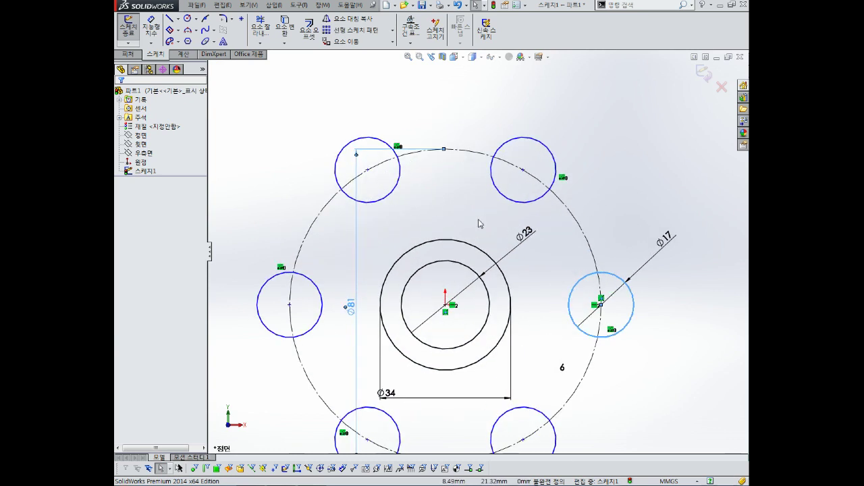
pyautogui.scroll(3, 500, 219)
pyautogui.press('Escape')
pyautogui.scroll(-1, 511, 217)
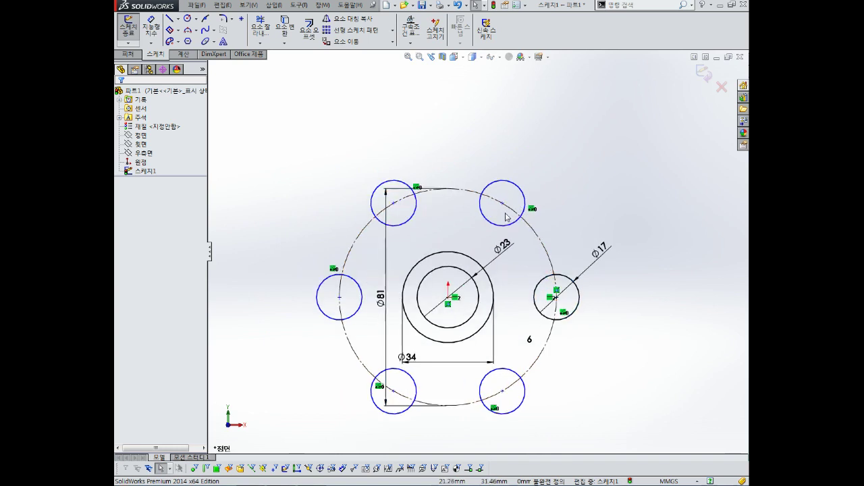
# - Apply a Fix relation to the centre point of the upper-right patterned circle and clear the selection
pyautogui.click(503, 203)
pyautogui.click(532, 163)
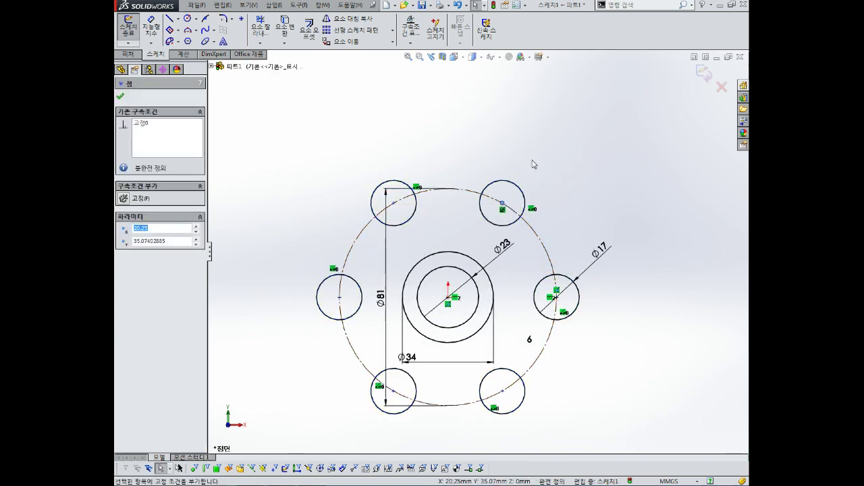
pyautogui.click(532, 163)
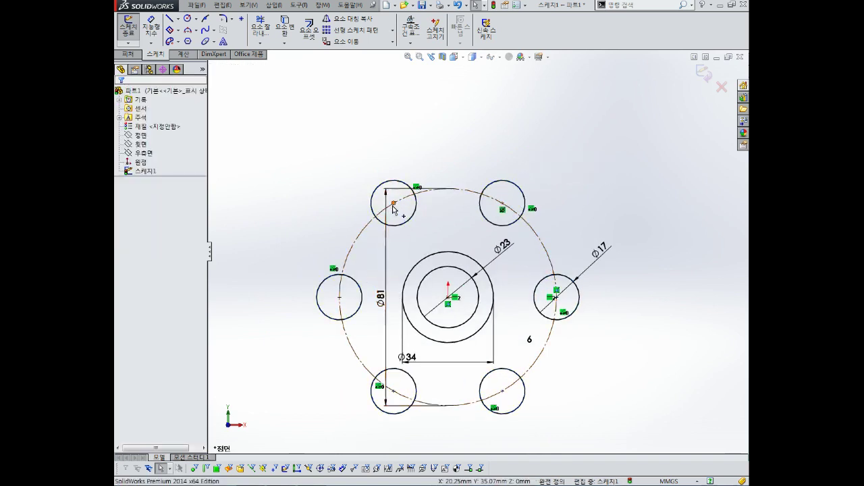
pyautogui.click(394, 202)
pyautogui.click(466, 235)
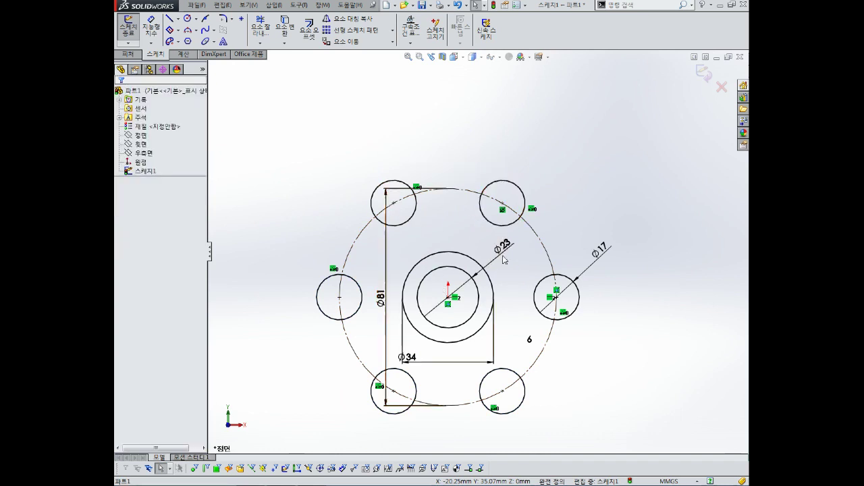
pyautogui.scroll(-1, 472, 206)
pyautogui.scroll(3, 439, 195)
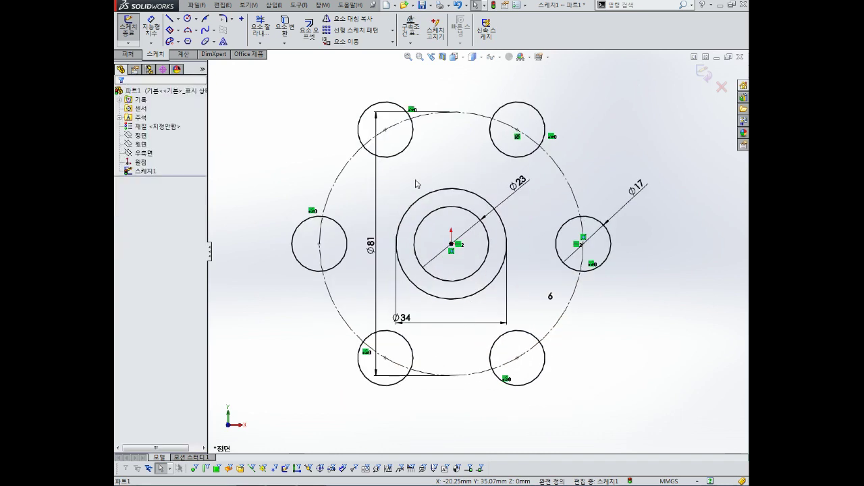
pyautogui.scroll(-3, 417, 184)
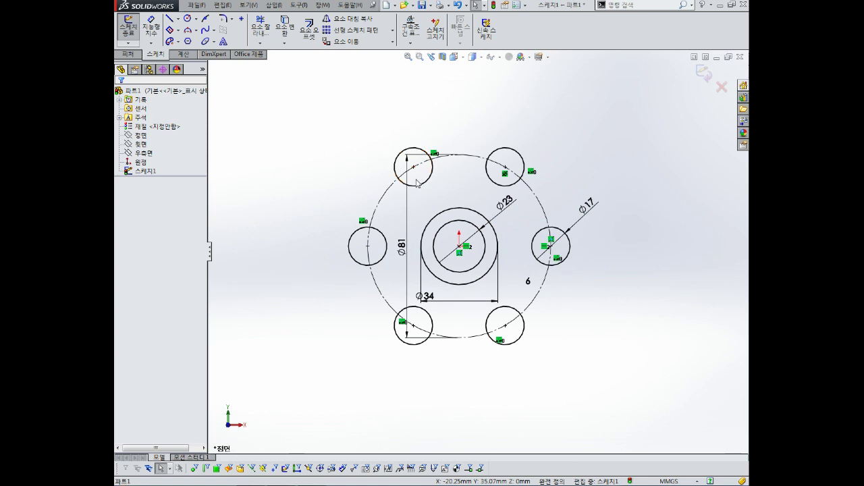
# - Undo the Fix relation on the upper-right circle and fix the centre point of the leftmost patterned circle instead
pyautogui.click(414, 191)
pyautogui.press('Escape')
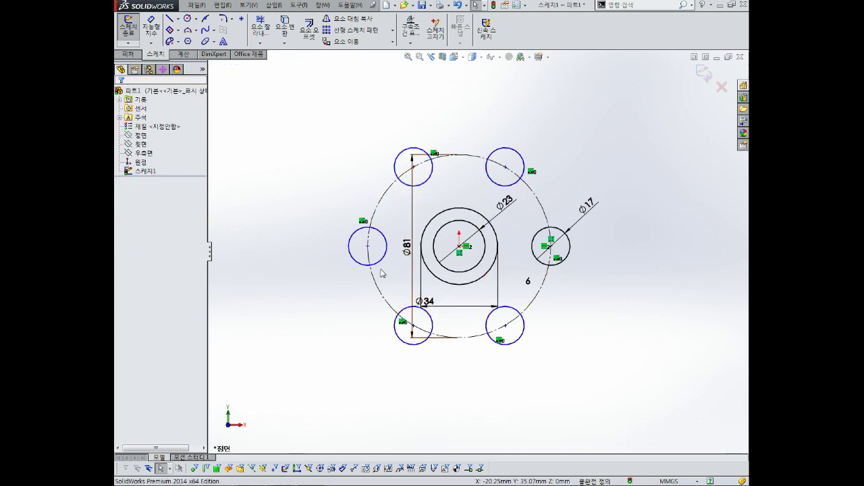
pyautogui.click(368, 247)
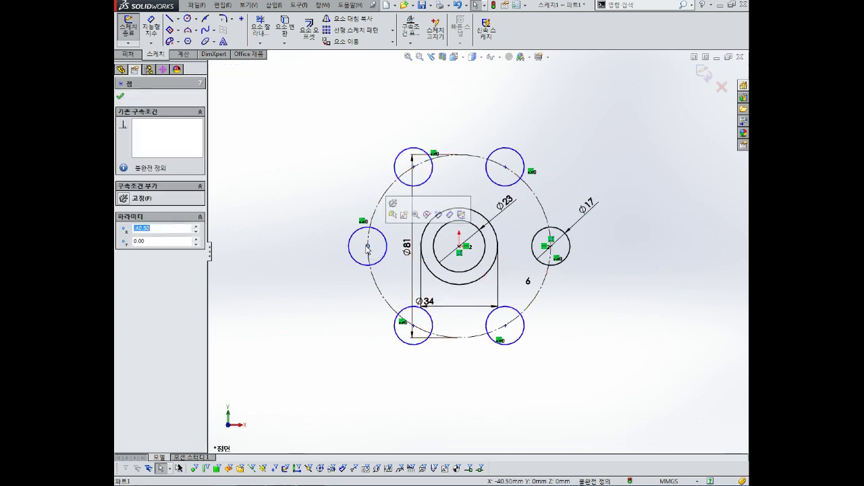
pyautogui.click(397, 204)
pyautogui.press('Escape')
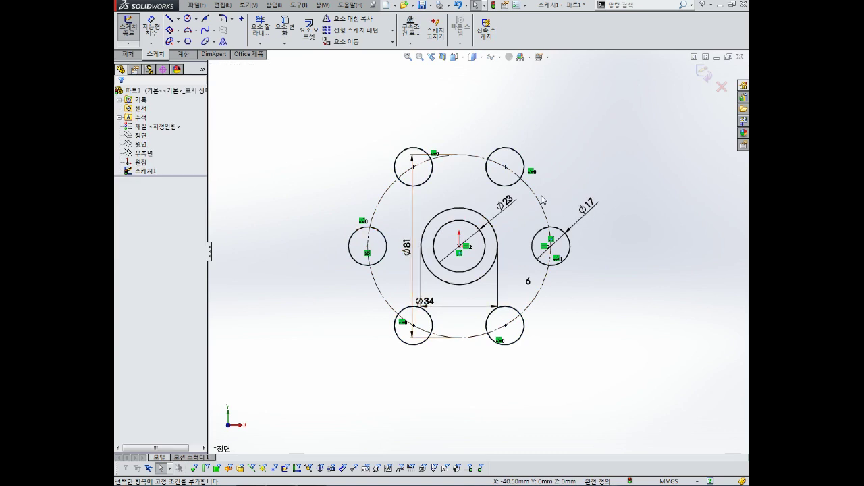
# - Exit the sketch containing the six patterned circles
pyautogui.press('z')
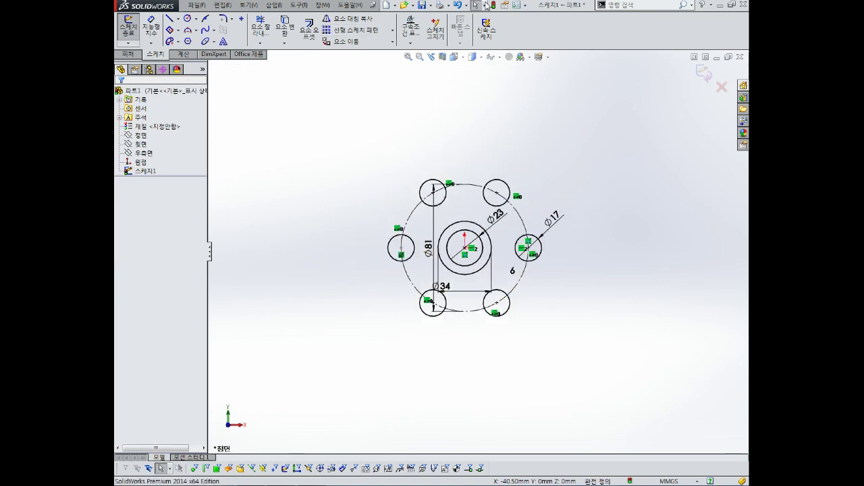
pyautogui.click(486, 31)
pyautogui.scroll(-2, 458, 274)
pyautogui.scroll(-1, 458, 273)
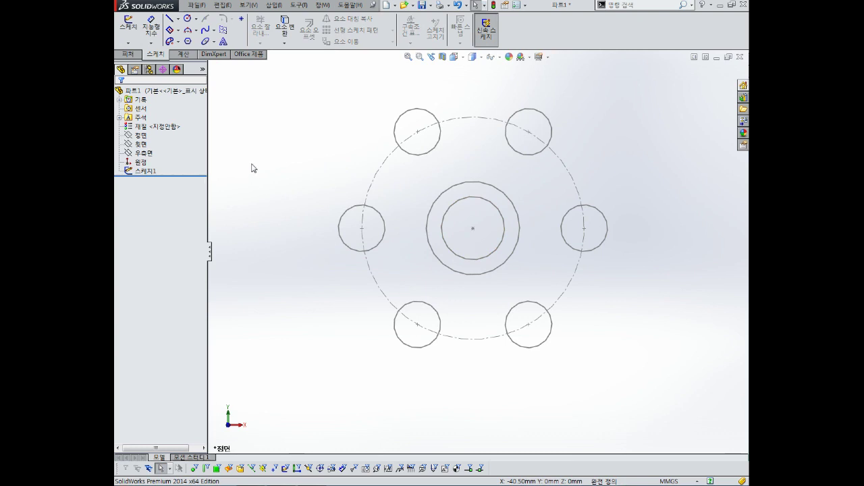
# - Reopen 스케치1 for editing and undo back to the single Ø17 circle, removing the circular pattern
pyautogui.click(145, 171)
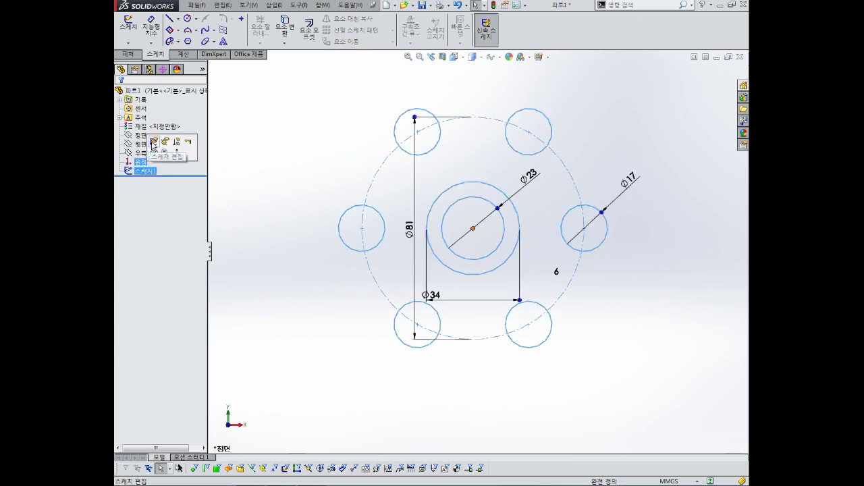
pyautogui.click(154, 142)
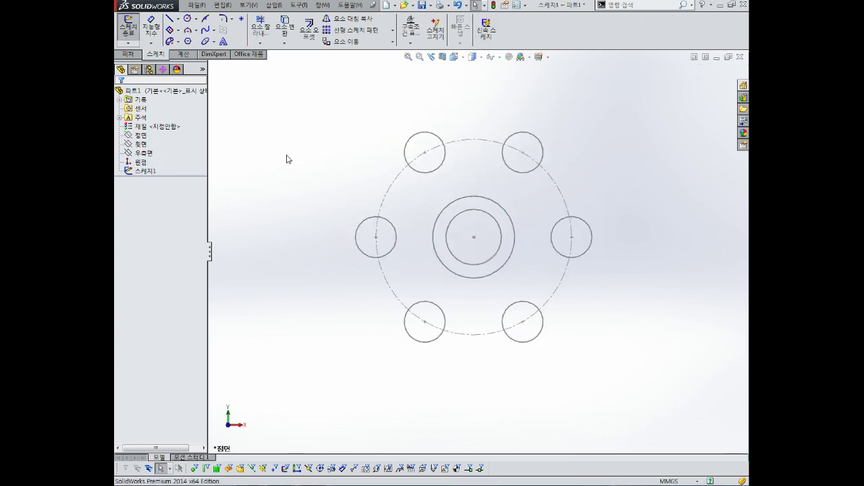
pyautogui.hotkey('ctrl', 'z')
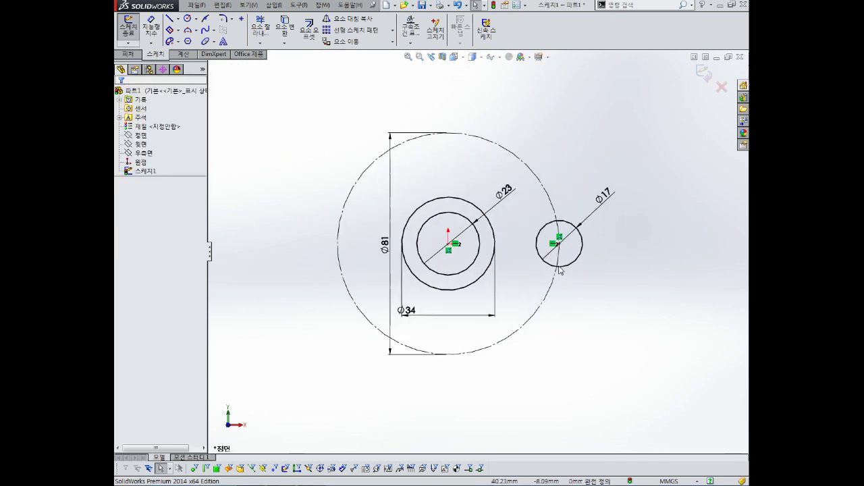
pyautogui.scroll(-5, 421, 243)
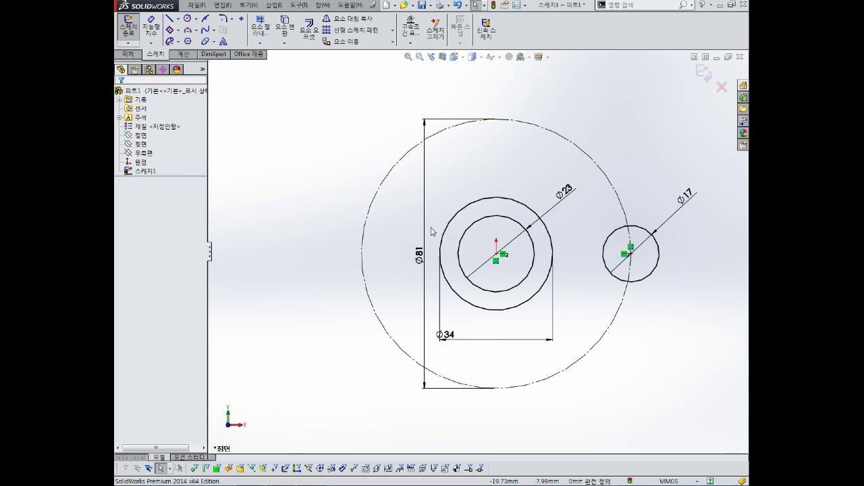
# - Start a circular sketch pattern of the Ø17 circle about the origin with 8 instances over 360 degrees
pyautogui.click(392, 32)
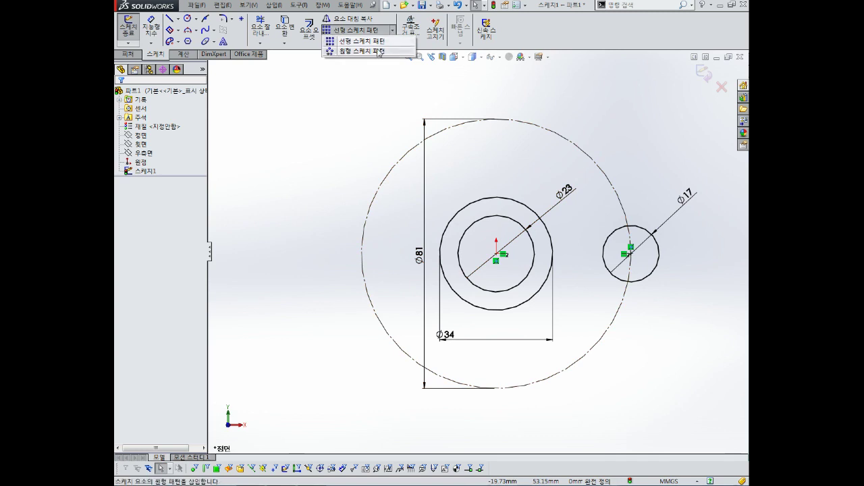
pyautogui.click(376, 51)
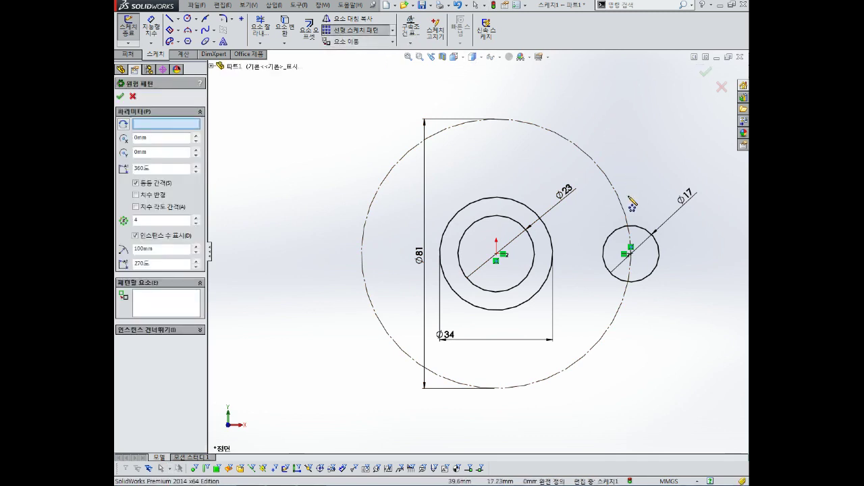
pyautogui.click(639, 285)
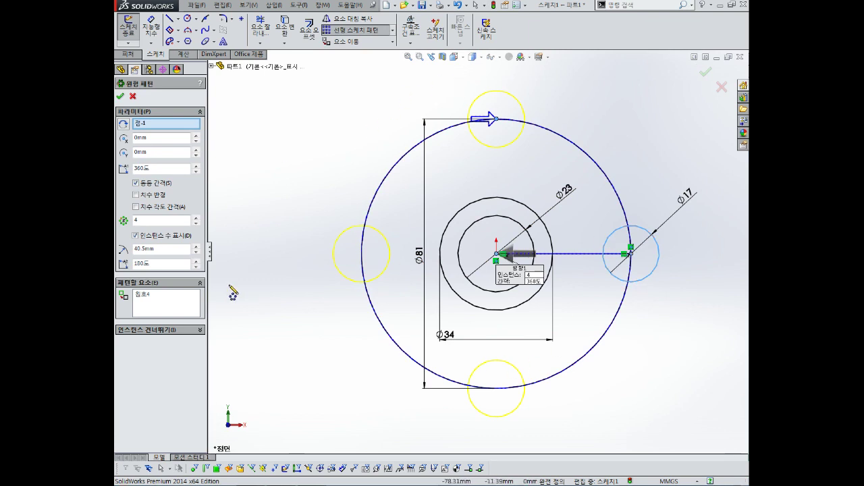
pyautogui.doubleClick(156, 222)
pyautogui.write('8')
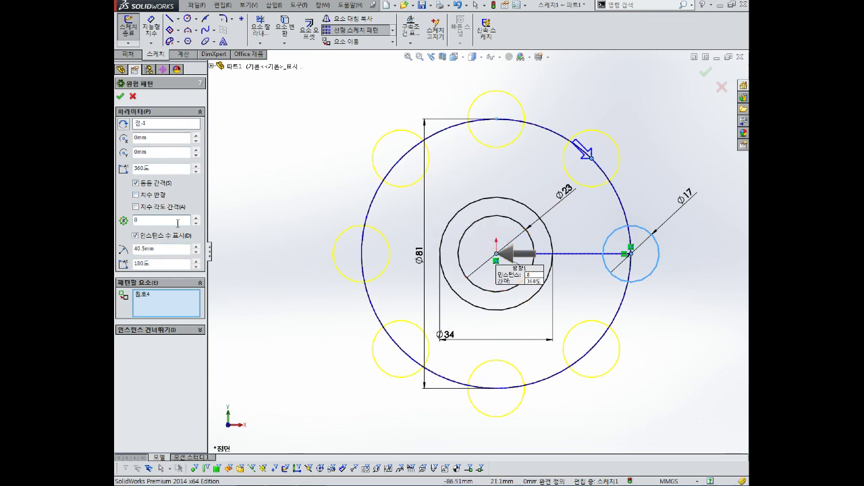
# - Skip pattern instances 6, 3 and 4 at the upper-left, bottom and lower-left of the pitch circle, and accept the pattern
pyautogui.click(199, 331)
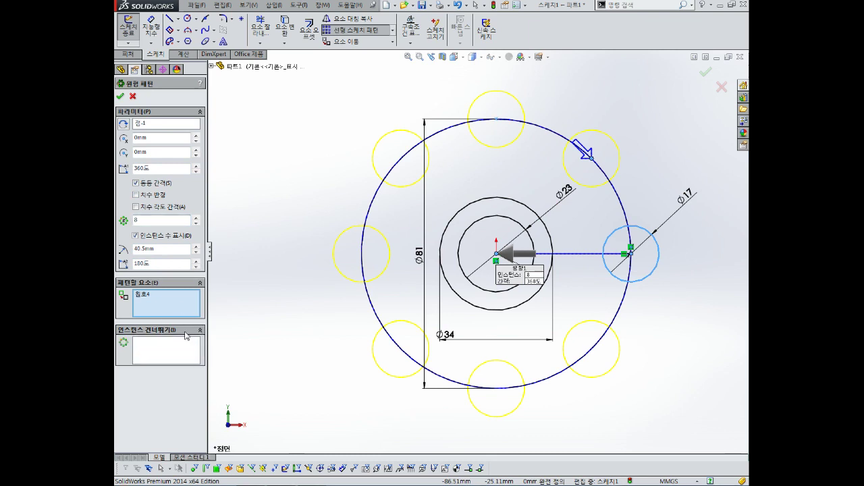
pyautogui.click(161, 357)
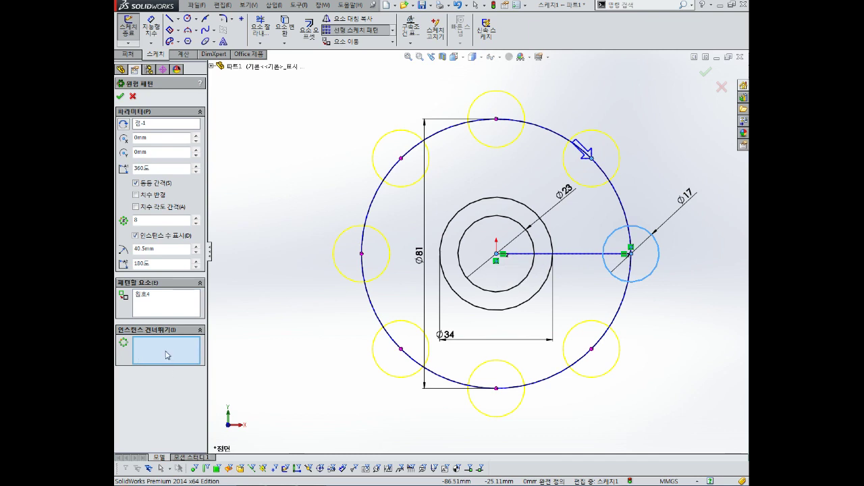
pyautogui.click(403, 159)
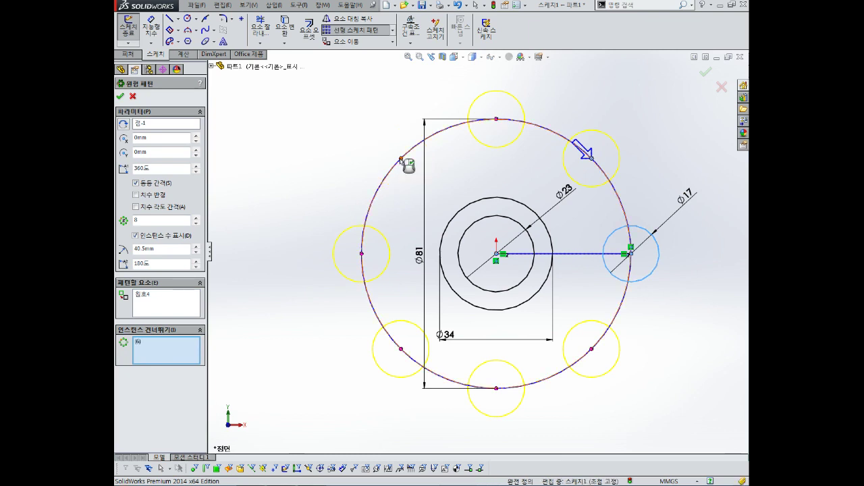
pyautogui.click(497, 389)
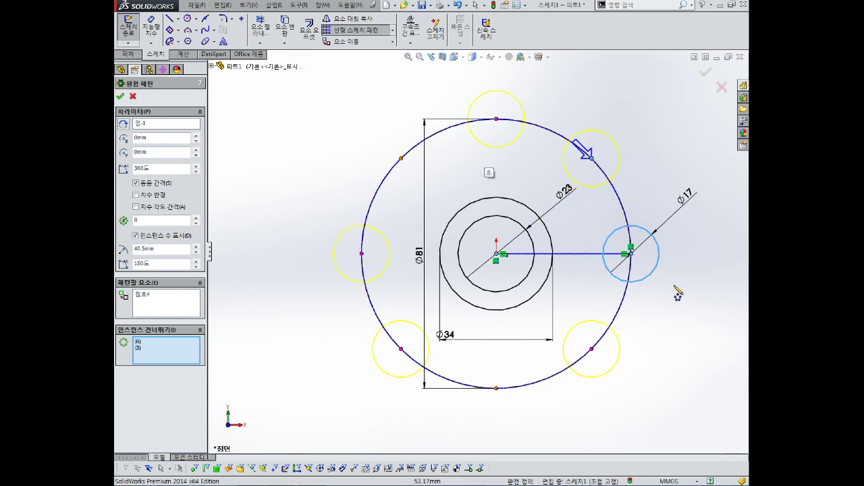
pyautogui.click(401, 350)
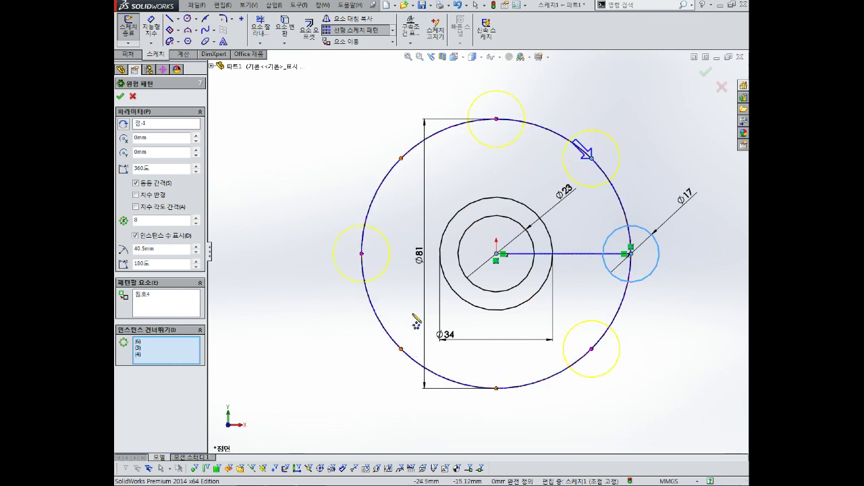
pyautogui.click(119, 97)
pyautogui.hotkey('ctrl', 'Left')
pyautogui.hotkey('ctrl', 'Up')
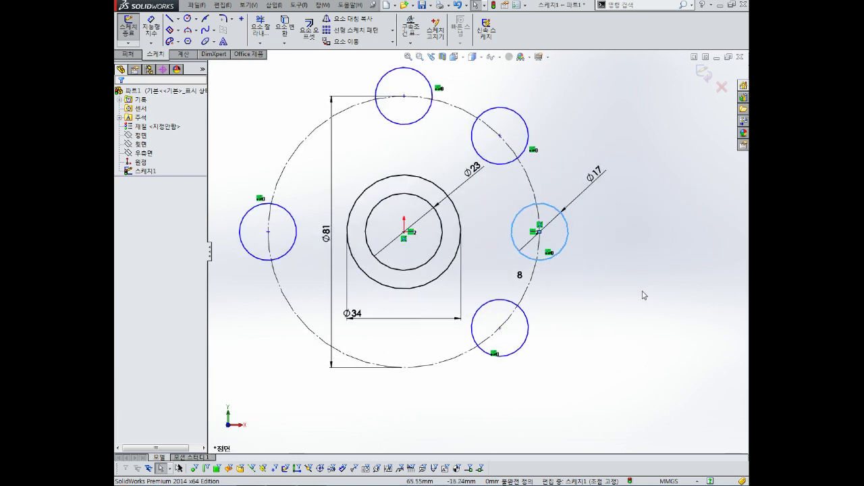
pyautogui.hotkey('ctrl', 'Right')
pyautogui.hotkey('ctrl', 'Down')
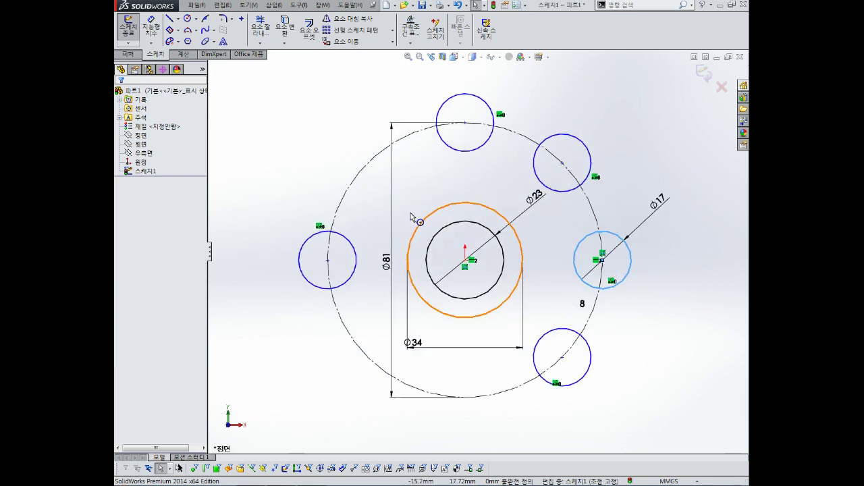
# - Apply a Fix relation to the centre point of the topmost patterned circle
pyautogui.click(466, 123)
pyautogui.click(492, 81)
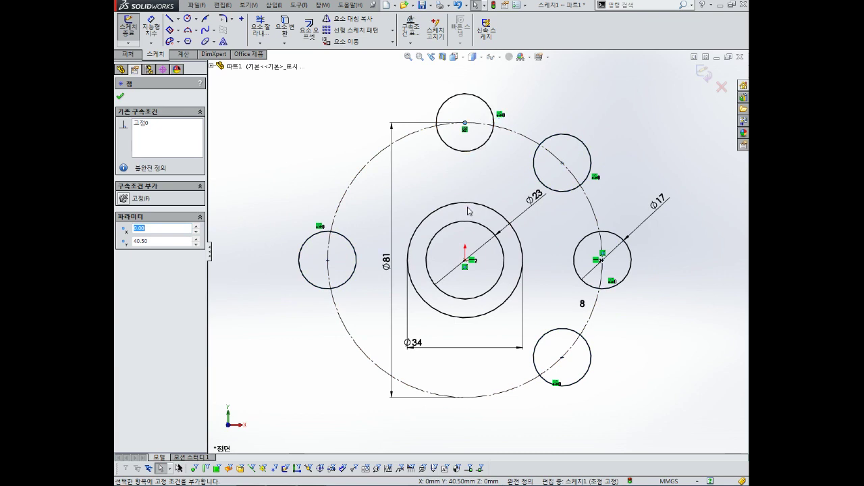
pyautogui.scroll(3, 464, 257)
pyautogui.scroll(-3, 440, 203)
pyautogui.scroll(2, 466, 223)
pyautogui.scroll(-1, 460, 317)
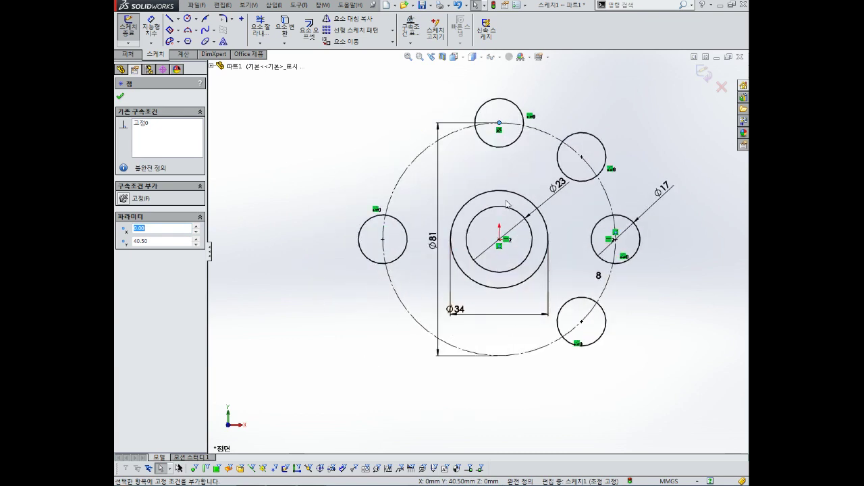
pyautogui.scroll(4, 507, 204)
pyautogui.scroll(-4, 525, 243)
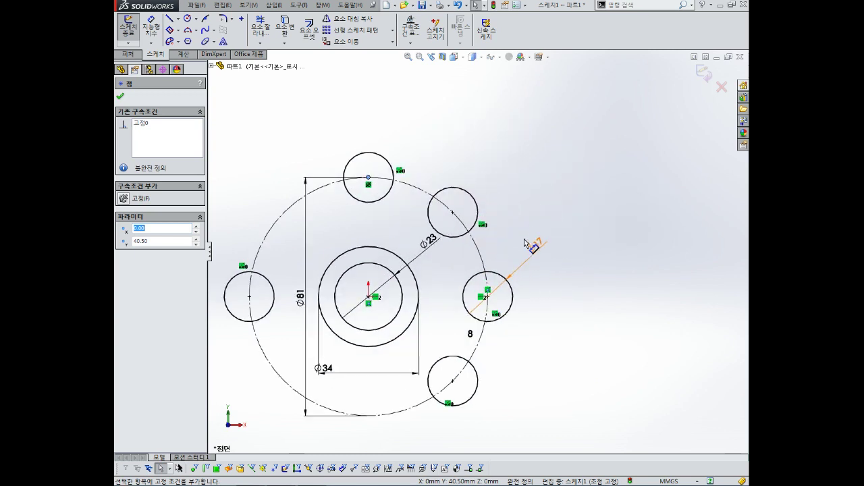
pyautogui.scroll(3, 526, 243)
pyautogui.scroll(2, 522, 248)
pyautogui.scroll(-2, 500, 250)
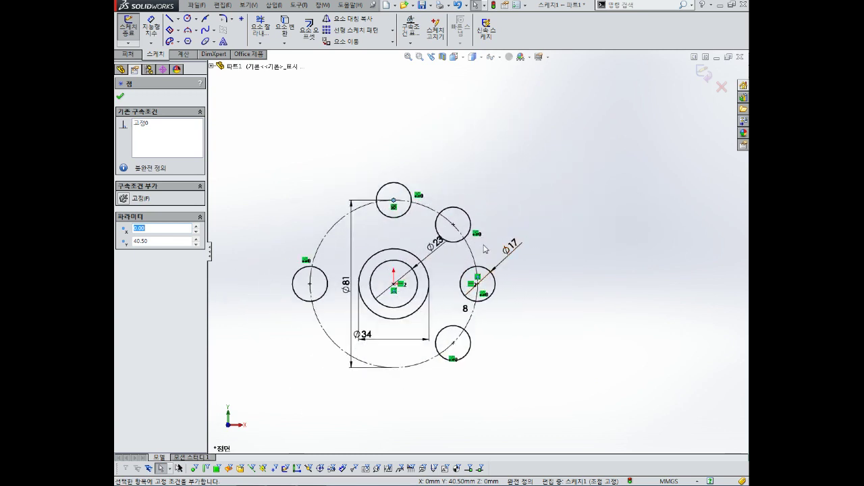
# - Draw a circle with a radius of about 45.5 mm beside the six-hole pattern, centred level with the origin
pyautogui.scroll(2, 484, 233)
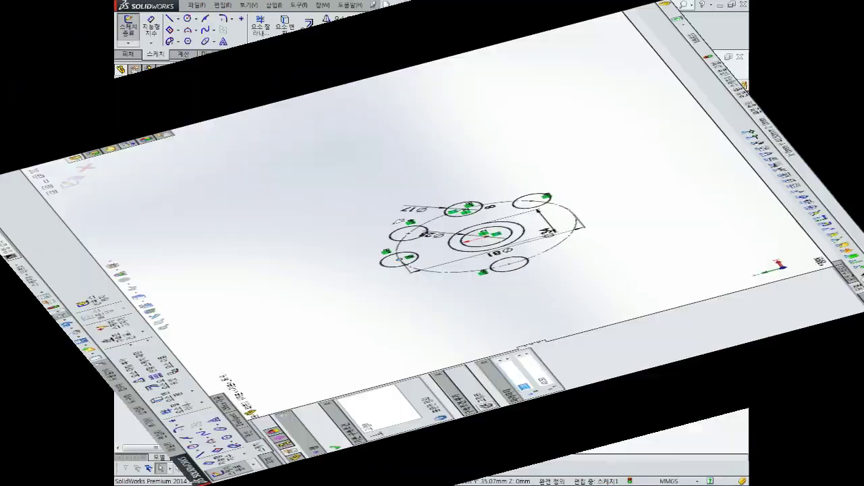
pyautogui.scroll(3, 549, 241)
pyautogui.scroll(-3, 547, 242)
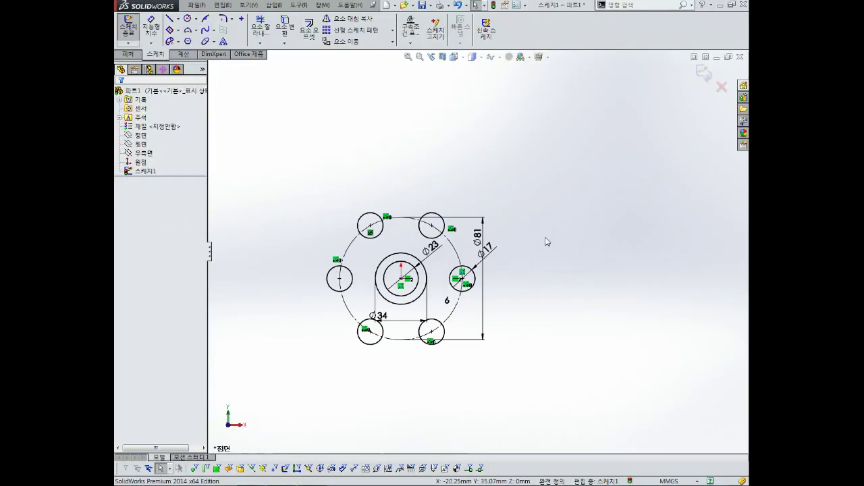
pyautogui.scroll(2, 438, 242)
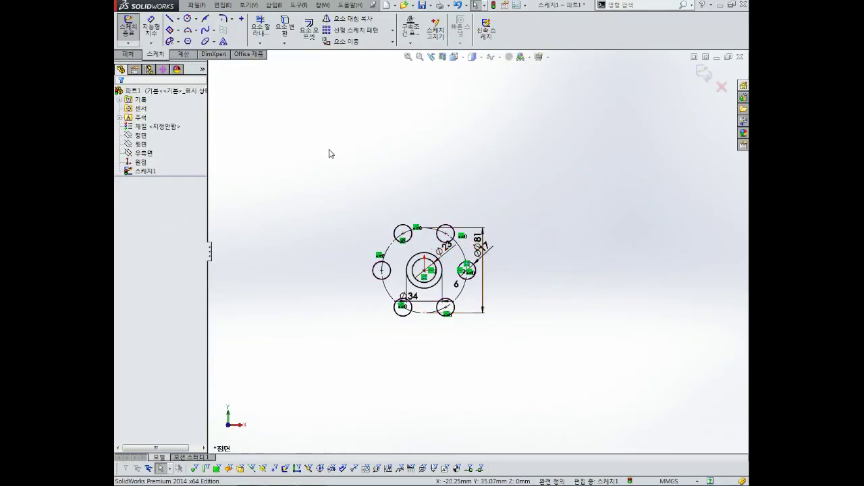
pyautogui.click(187, 18)
pyautogui.click(614, 272)
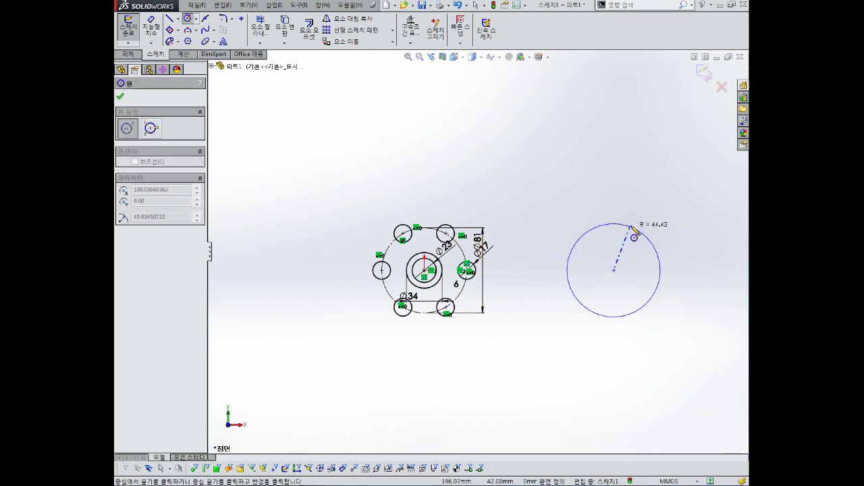
pyautogui.click(641, 230)
pyautogui.scroll(3, 636, 252)
pyautogui.scroll(-3, 473, 273)
pyautogui.scroll(1, 473, 273)
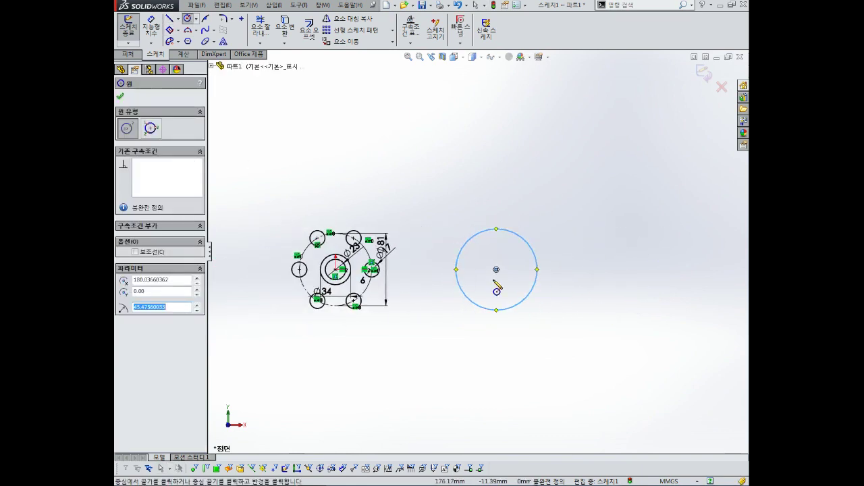
pyautogui.press('Escape')
pyautogui.click(451, 304)
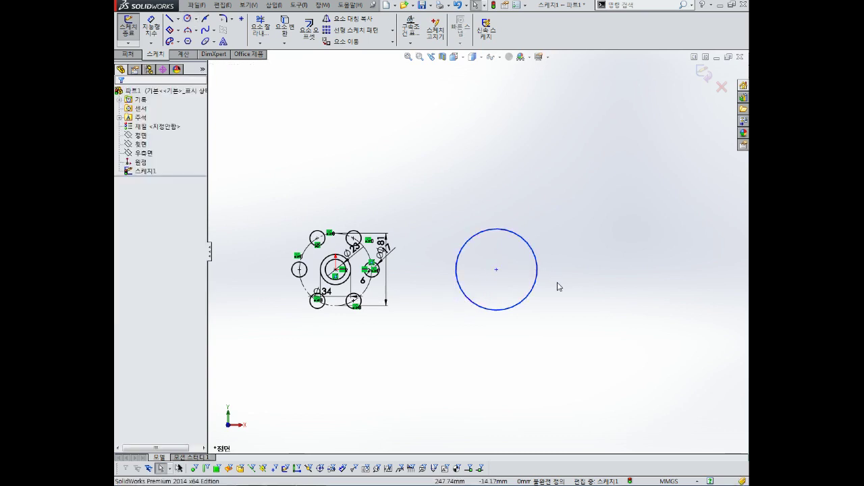
# - Dimension the new circle's diameter as 81 mm and convert the circle to construction geometry
pyautogui.moveTo(560, 274); pyautogui.dragTo(559, 243, button='right')
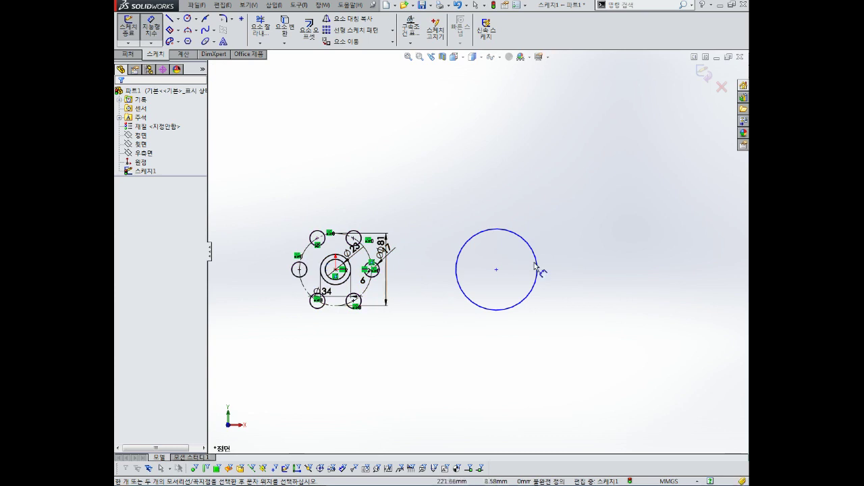
pyautogui.scroll(-2, 503, 263)
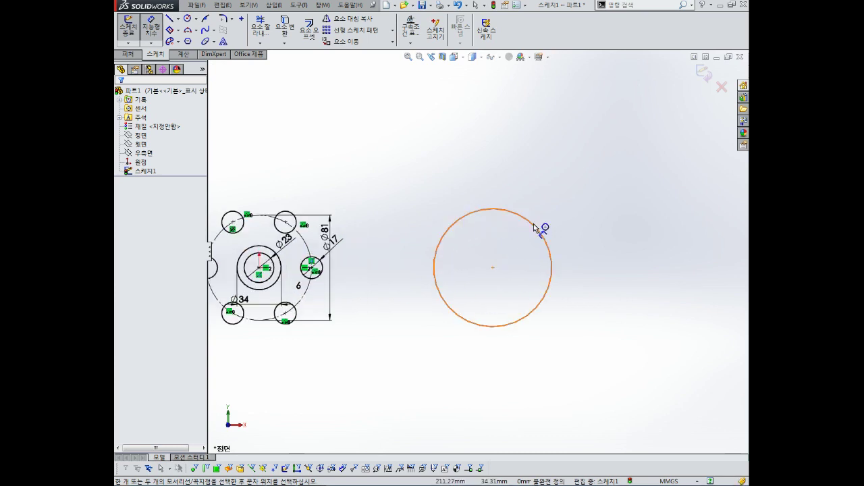
pyautogui.click(540, 226)
pyautogui.click(555, 209)
pyautogui.write('81')
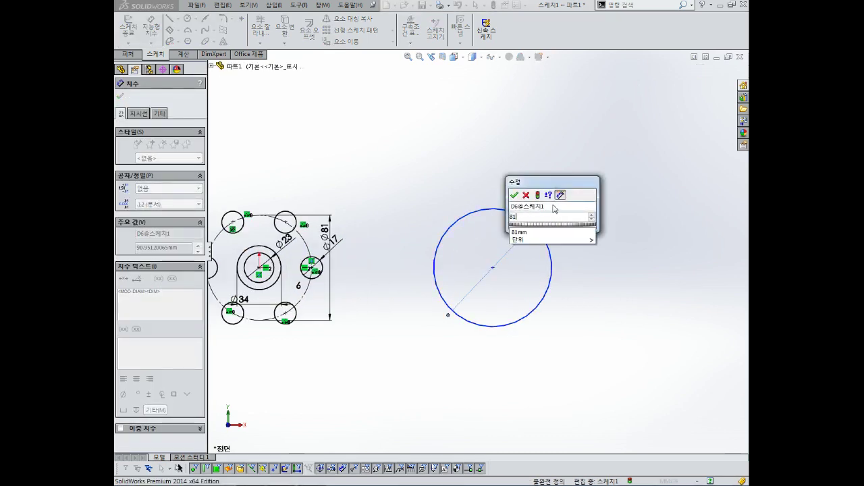
pyautogui.press('Return')
pyautogui.press('Escape')
pyautogui.click(531, 229)
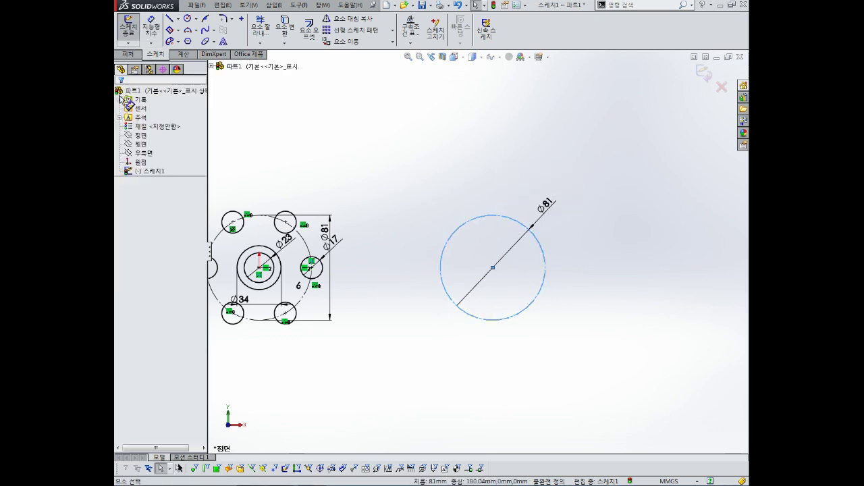
pyautogui.press('Escape')
# - Draw a circle centred on the topmost point of the new construction circle and set its radius to 17 mm
pyautogui.scroll(-3, 520, 270)
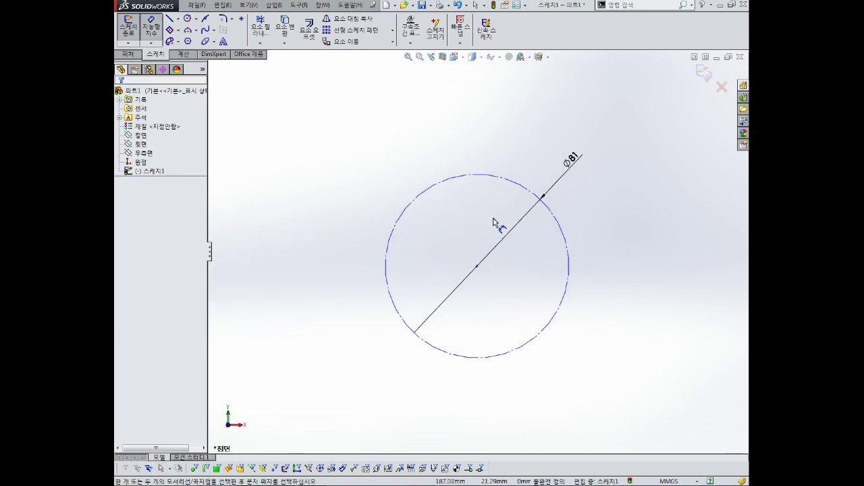
pyautogui.click(187, 18)
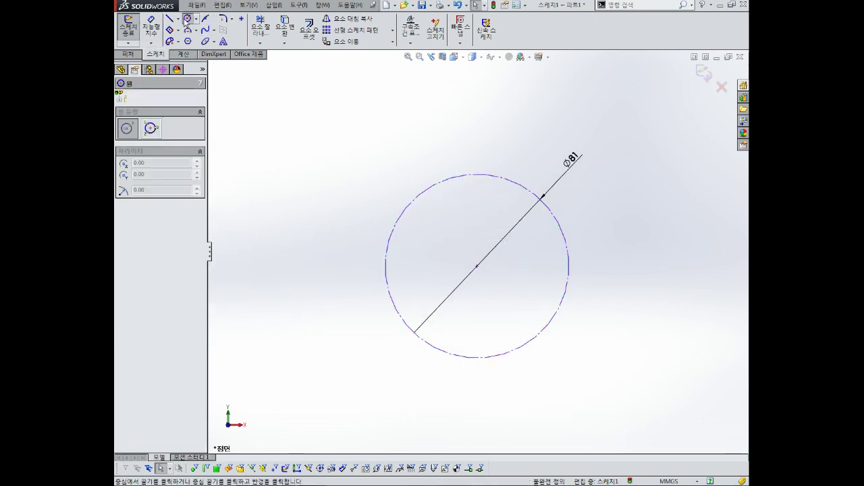
pyautogui.click(478, 174)
pyautogui.click(489, 148)
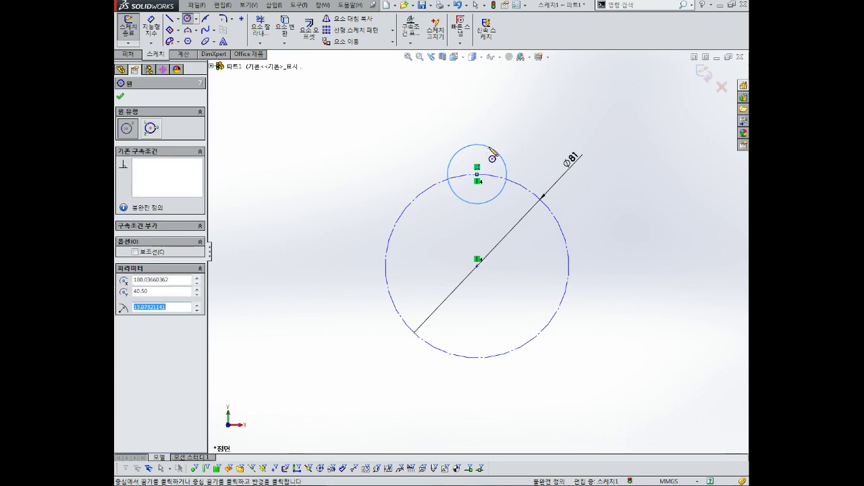
pyautogui.write('17')
pyautogui.press('Return')
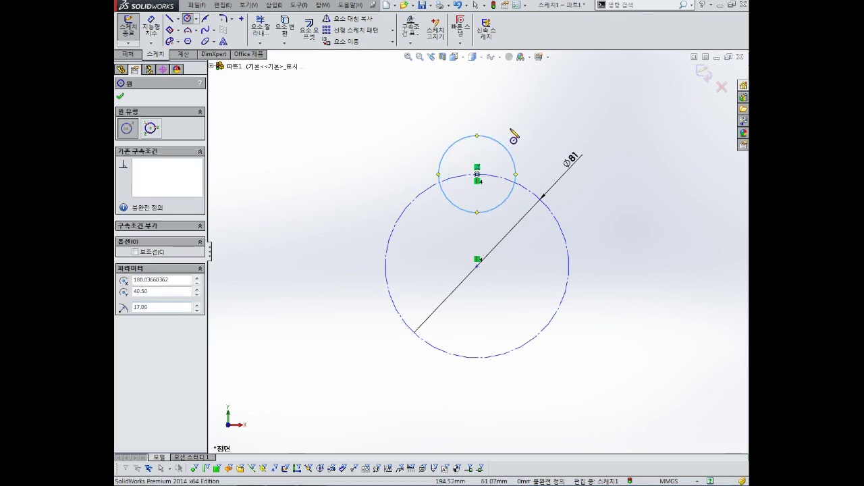
# - Add a 17 mm diameter dimension to the small circle on the second pitch circle
pyautogui.moveTo(513, 131); pyautogui.dragTo(509, 88, button='right')
pyautogui.click(501, 143)
pyautogui.click(534, 101)
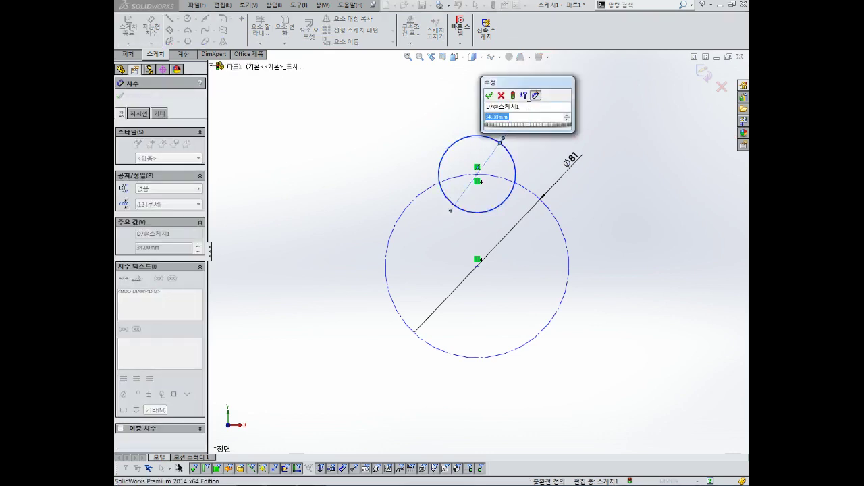
pyautogui.write('17')
pyautogui.press('Return')
pyautogui.press('Escape')
# - Move the second pitch circle's centre above the origin's level and apply a Fix relation to that centre point
pyautogui.scroll(3, 480, 274)
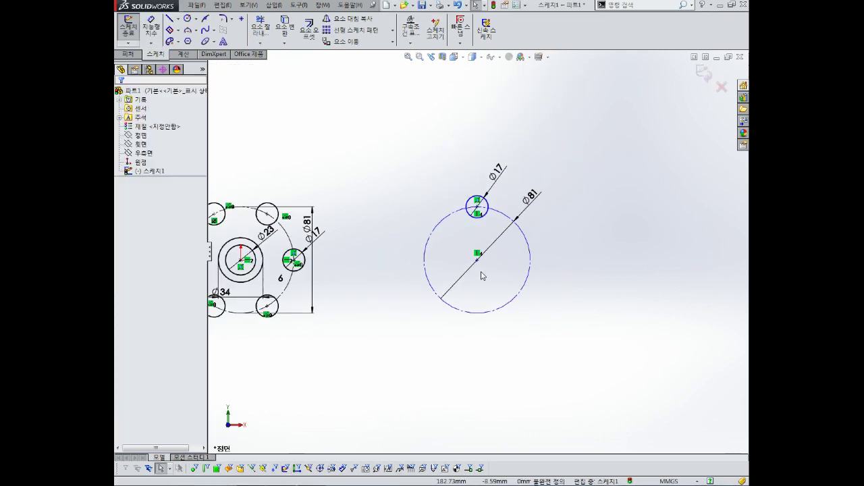
pyautogui.scroll(-1, 481, 266)
pyautogui.scroll(-2, 481, 266)
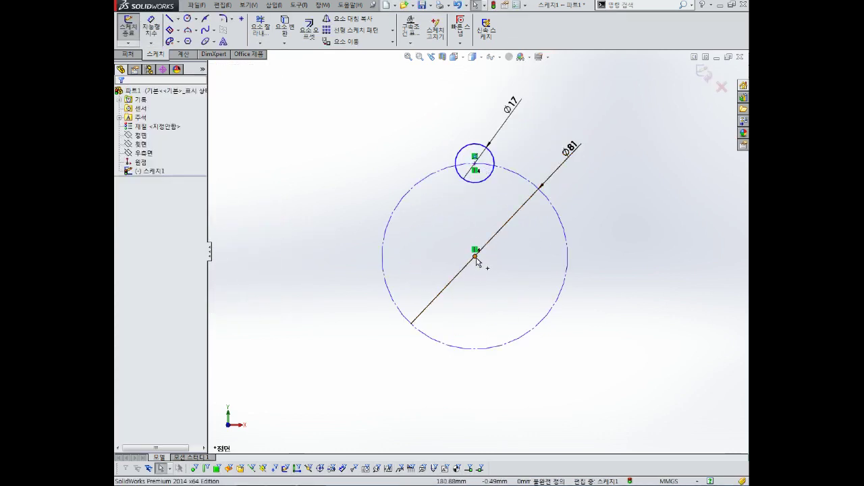
pyautogui.moveTo(480, 259)
pyautogui.mouseDown()
pyautogui.moveTo(447, 237)
pyautogui.moveTo(457, 267)
pyautogui.moveTo(531, 204)
pyautogui.moveTo(440, 221)
pyautogui.moveTo(499, 235)
pyautogui.moveTo(482, 212)
pyautogui.mouseUp()
pyautogui.click(493, 222)
pyautogui.click(491, 212)
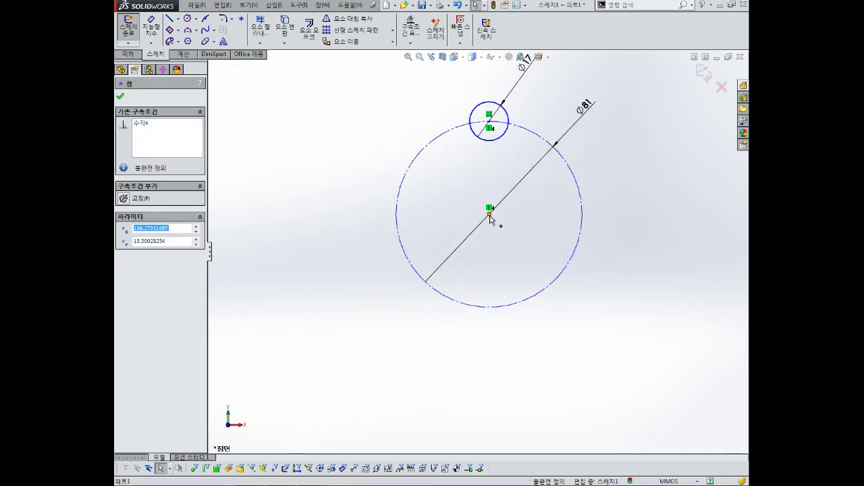
pyautogui.click(516, 185)
pyautogui.press('Escape')
pyautogui.scroll(2, 472, 202)
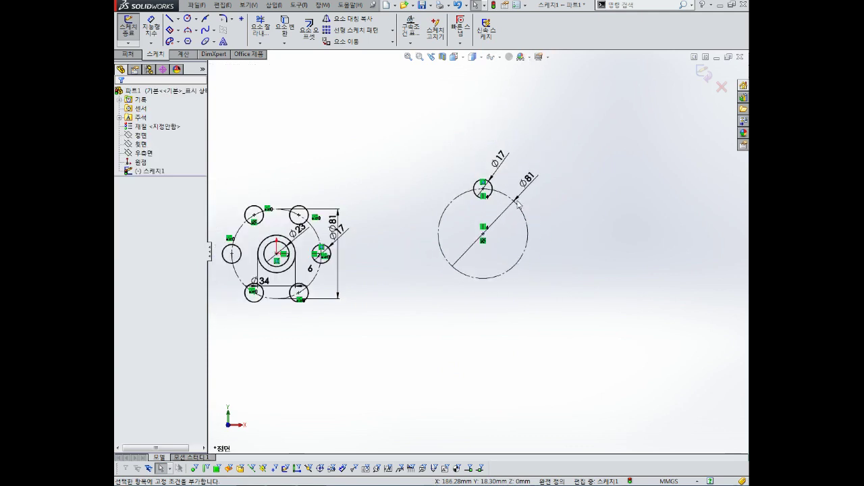
pyautogui.scroll(-2, 465, 189)
pyautogui.scroll(3, 473, 203)
pyautogui.scroll(-4, 499, 304)
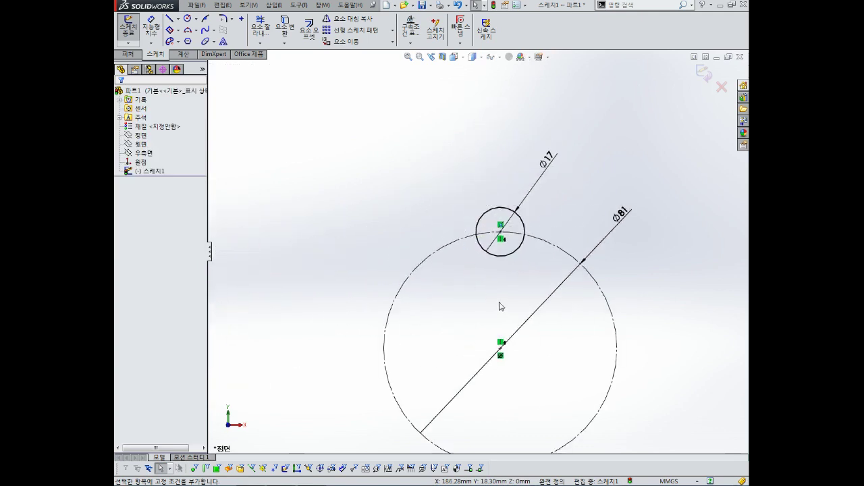
pyautogui.scroll(1, 528, 328)
pyautogui.scroll(-2, 537, 334)
pyautogui.scroll(3, 451, 272)
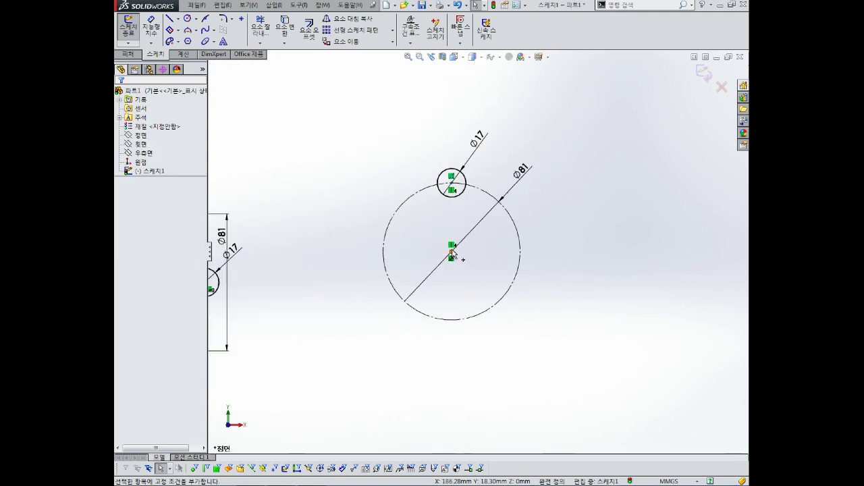
pyautogui.click(452, 253)
pyautogui.click(445, 228)
# - Start a circular sketch pattern with the Ø17 circle on the second pitch circle as the entity to pattern
pyautogui.scroll(-2, 445, 227)
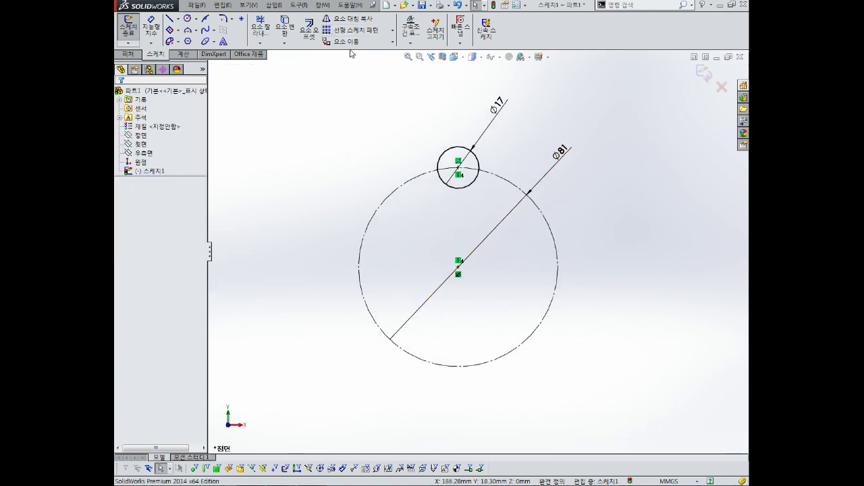
pyautogui.click(391, 30)
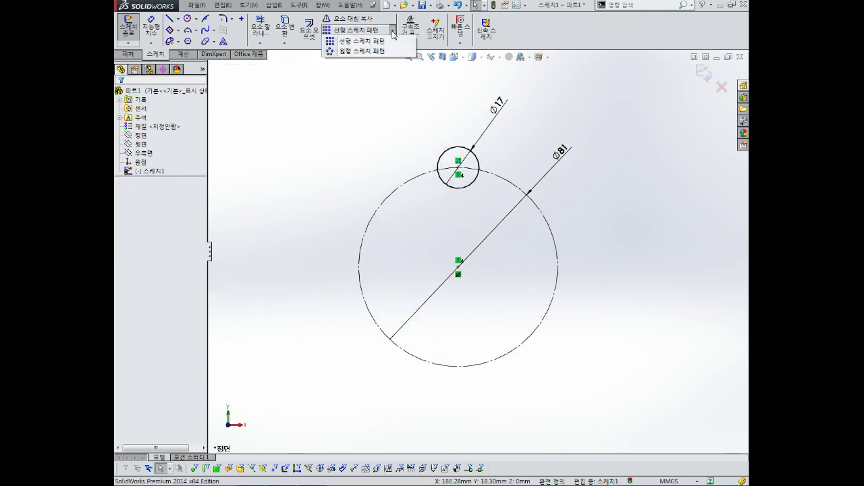
pyautogui.click(360, 52)
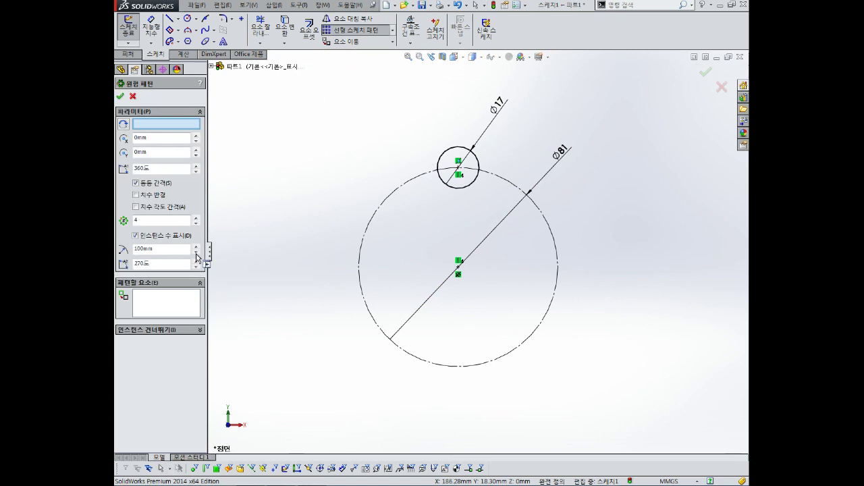
pyautogui.click(174, 304)
pyautogui.click(444, 171)
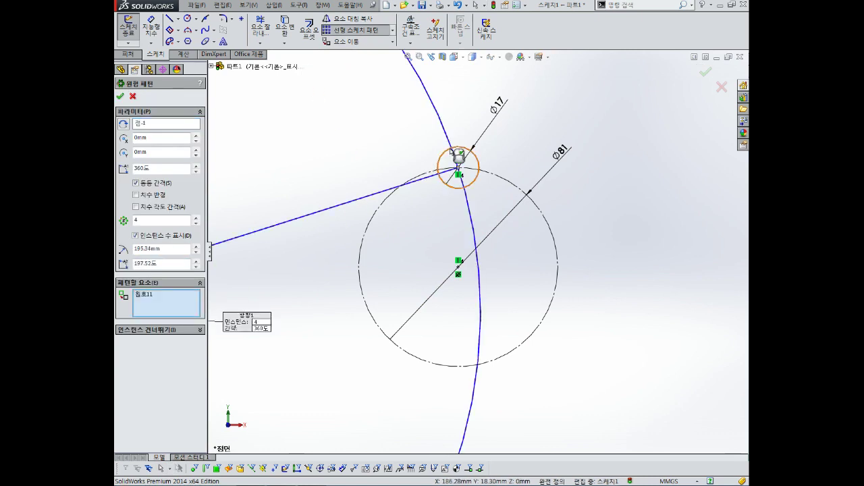
# - Examine the pattern preview's centre of rotation relative to the origin and the second pitch circle
pyautogui.scroll(4, 443, 171)
pyautogui.scroll(-2, 404, 229)
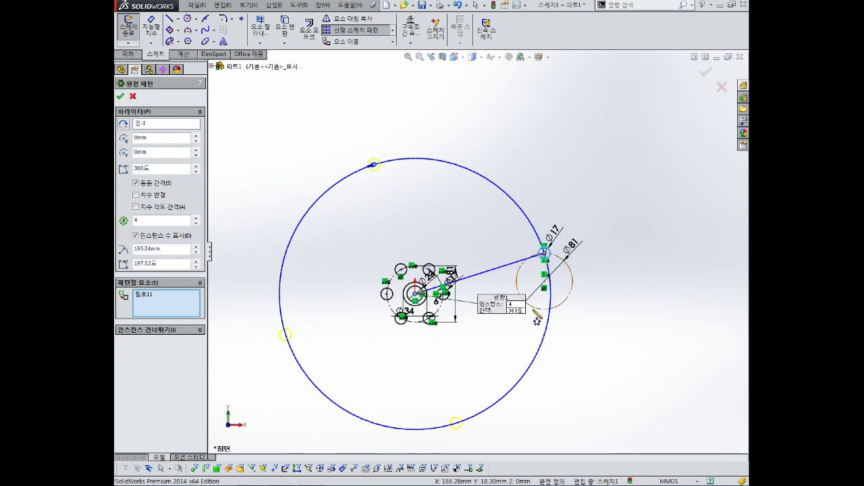
pyautogui.scroll(-2, 530, 289)
pyautogui.scroll(1, 530, 286)
pyautogui.scroll(-4, 532, 266)
pyautogui.scroll(1, 523, 256)
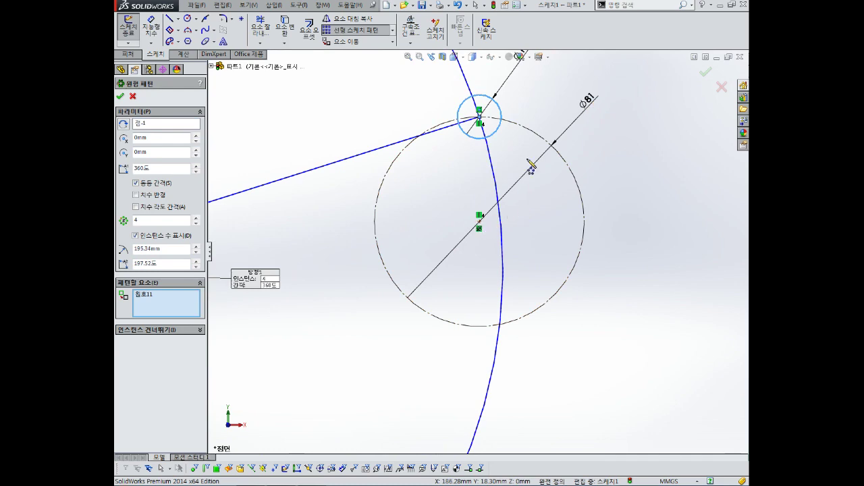
pyautogui.scroll(5, 412, 236)
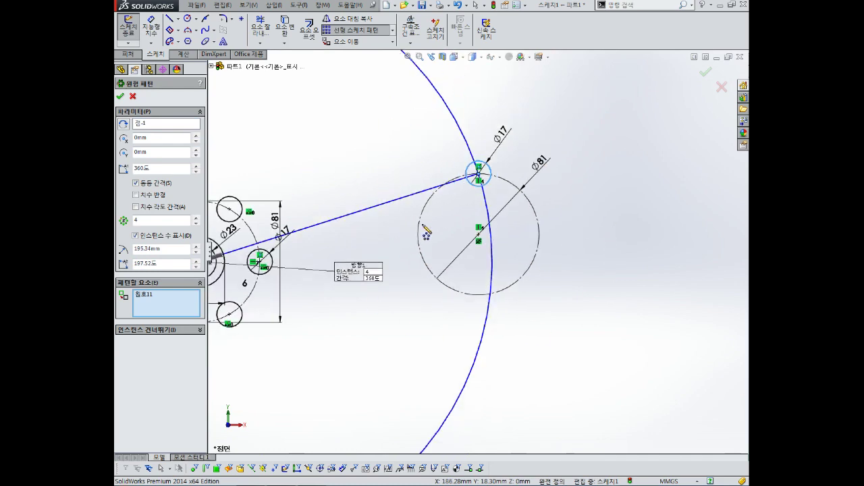
pyautogui.scroll(3, 473, 236)
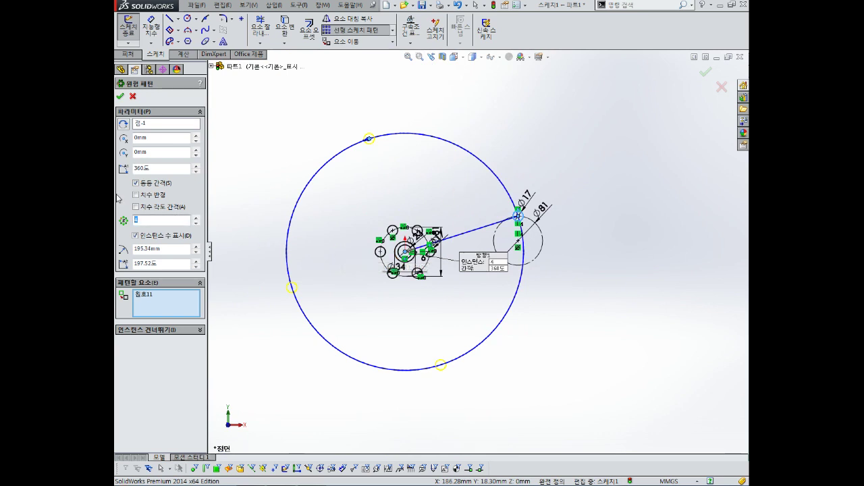
# - Set the circular pattern to 8 instances and inspect the preview around the origin
pyautogui.write('8')
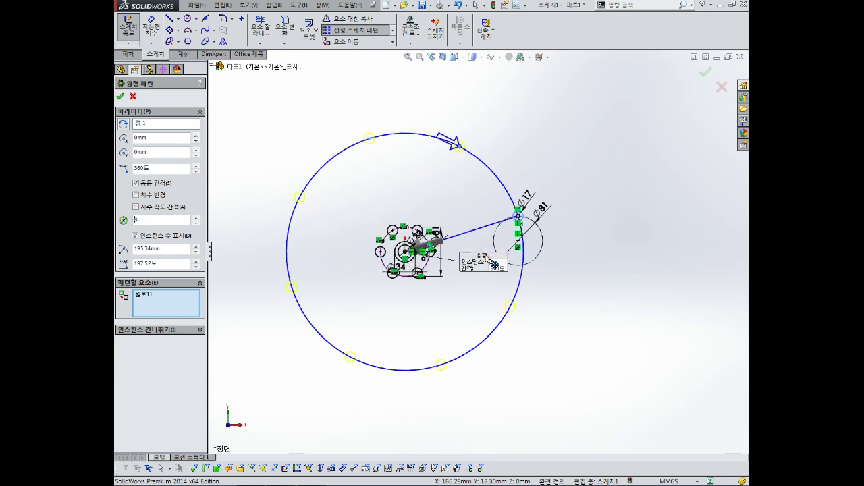
pyautogui.scroll(-1, 460, 250)
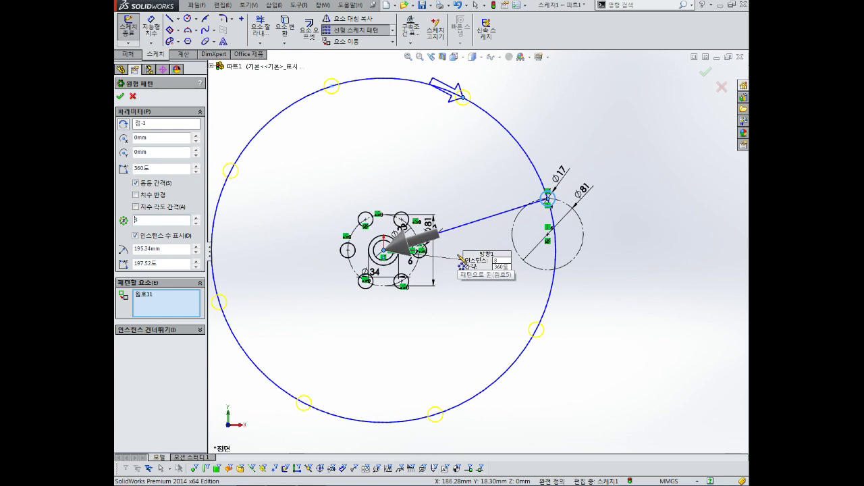
pyautogui.scroll(2, 462, 259)
pyautogui.scroll(-3, 540, 250)
pyautogui.scroll(4, 405, 243)
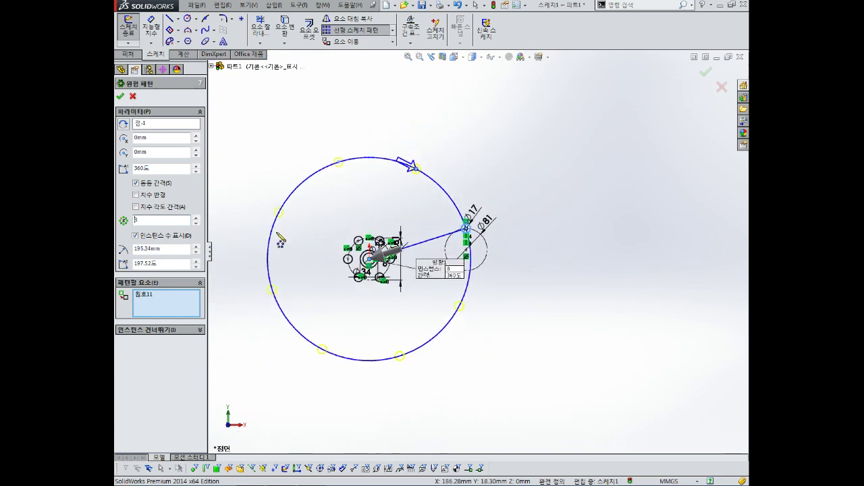
pyautogui.scroll(-3, 368, 260)
pyautogui.scroll(4, 456, 256)
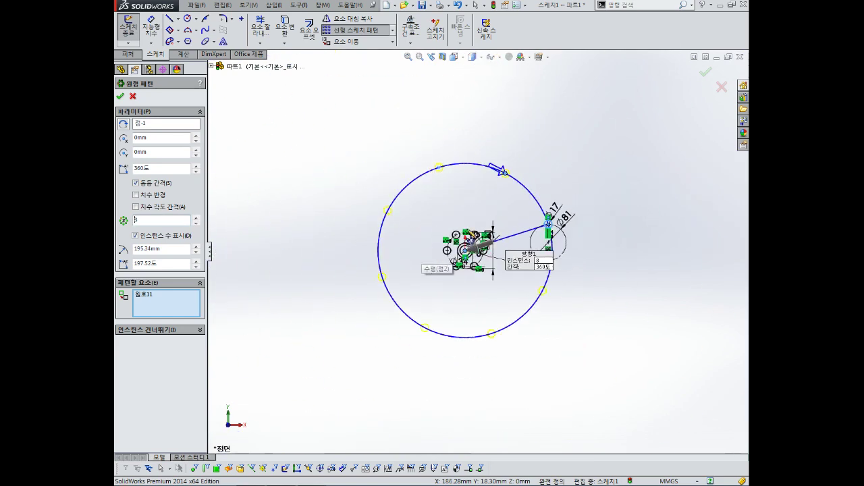
pyautogui.scroll(-3, 566, 243)
pyautogui.scroll(2, 540, 250)
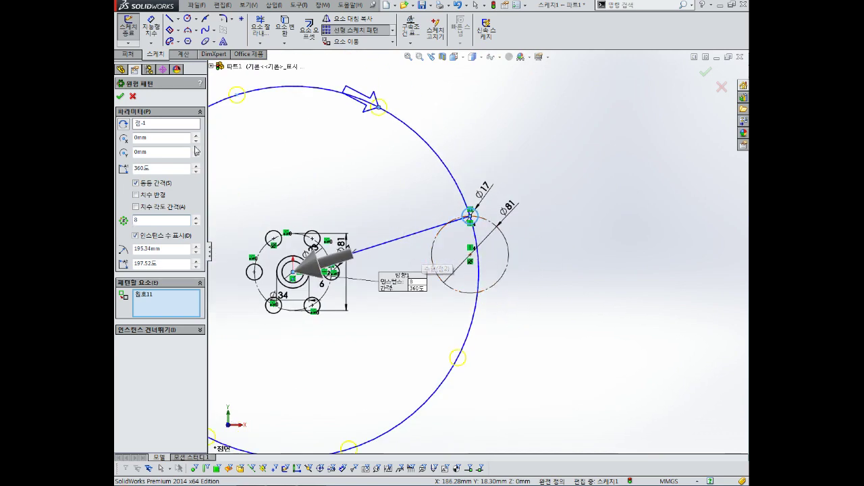
# - Use the second pitch circle's centre point as the rotation centre and accept the circular pattern with 8 instances
pyautogui.click(162, 125)
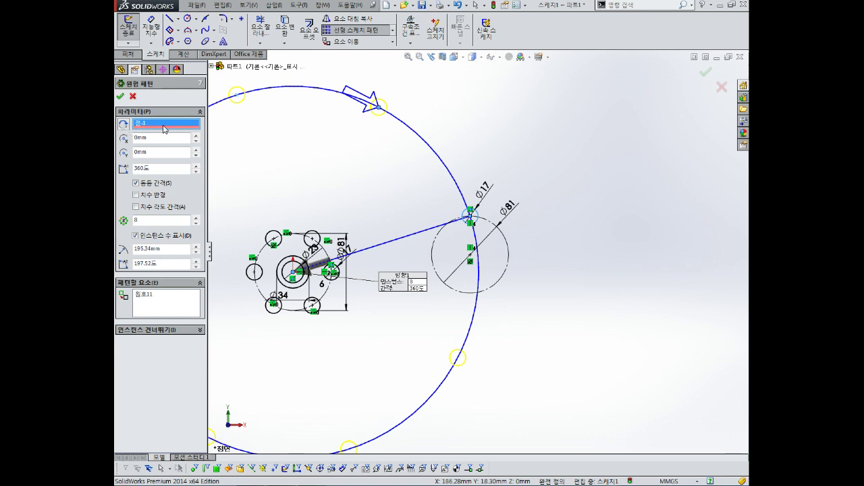
pyautogui.scroll(-6, 492, 240)
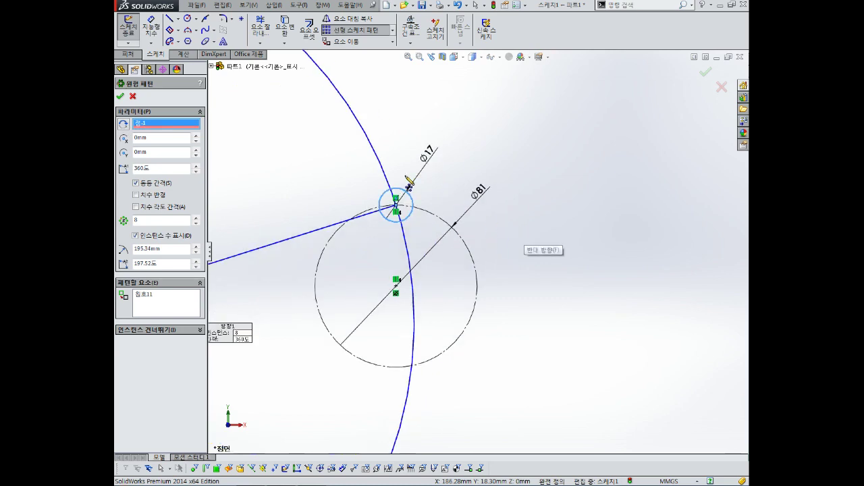
pyautogui.click(376, 250)
pyautogui.scroll(5, 377, 252)
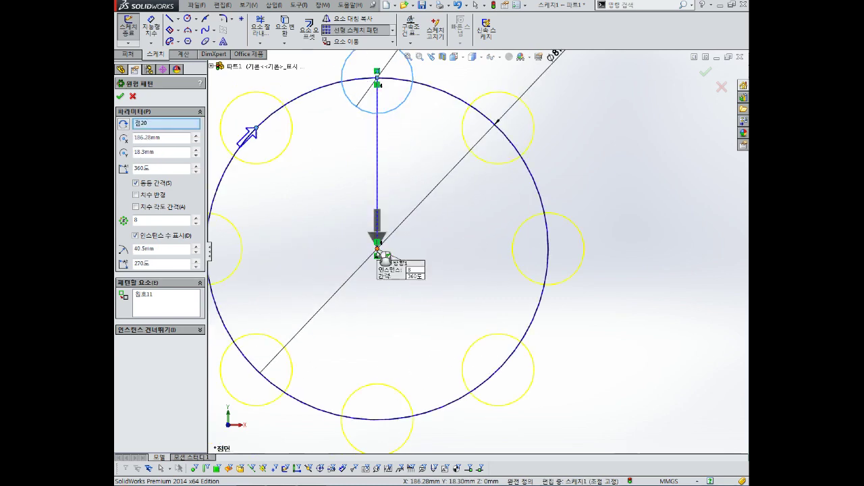
pyautogui.scroll(3, 440, 237)
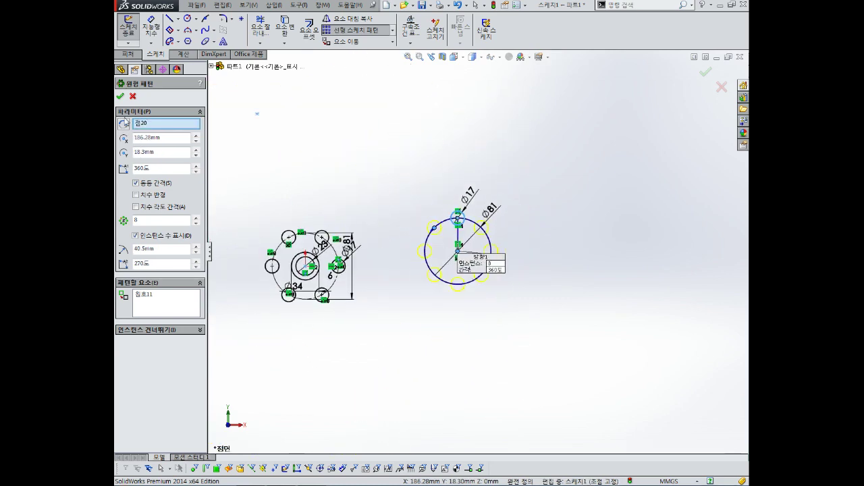
pyautogui.click(157, 125)
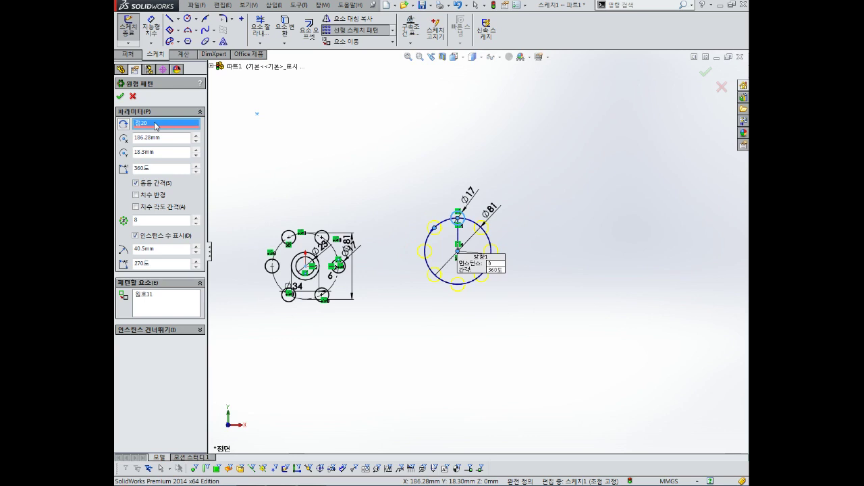
pyautogui.scroll(-2, 465, 260)
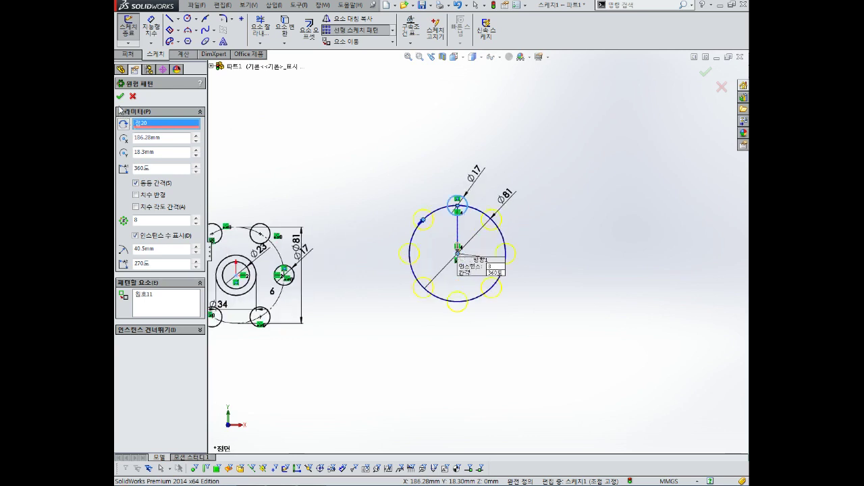
pyautogui.click(120, 96)
pyautogui.press('z')
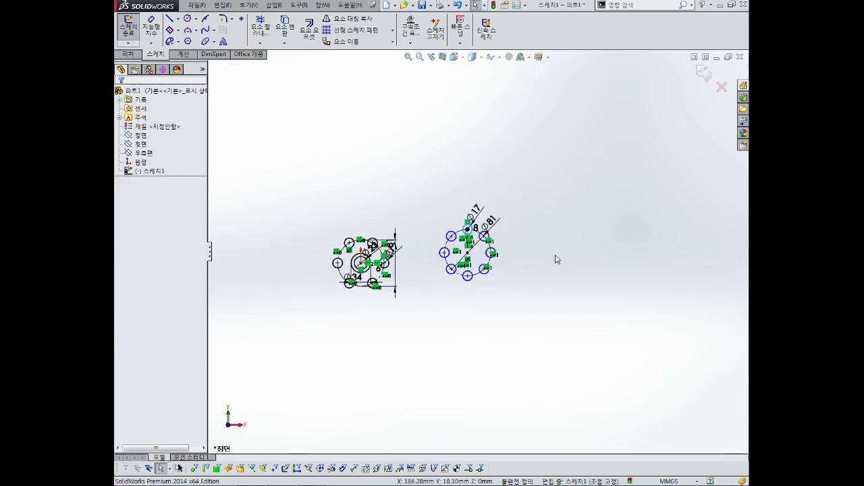
# - Fully define the 8-instance pattern by applying a Fix relation to the centre point of its upper-left patterned circle
pyautogui.scroll(-3, 556, 256)
pyautogui.scroll(3, 537, 248)
pyautogui.scroll(-8, 378, 281)
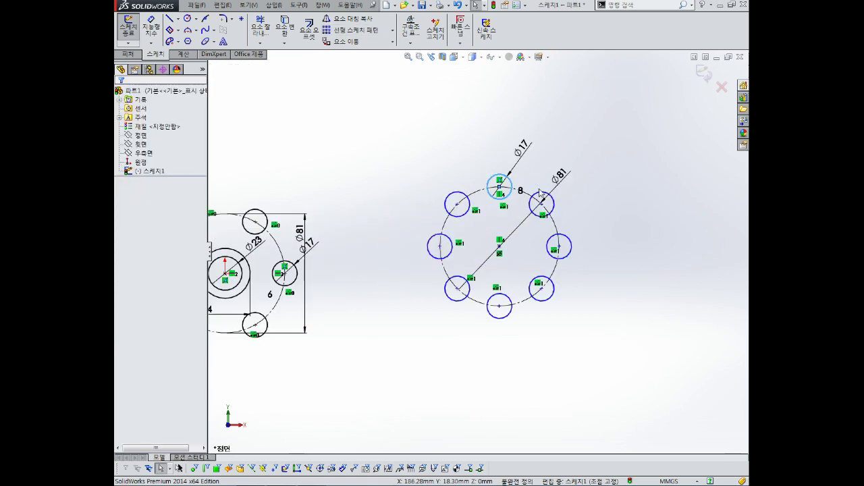
pyautogui.click(352, 212)
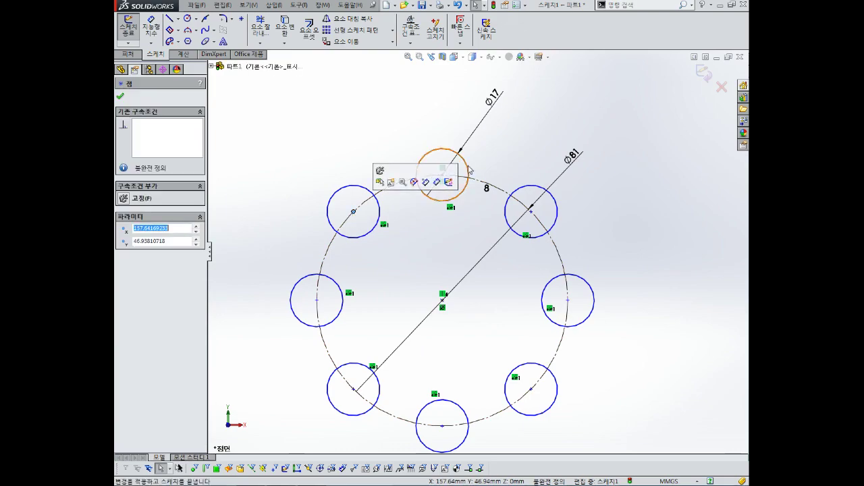
pyautogui.click(391, 209)
pyautogui.scroll(4, 412, 255)
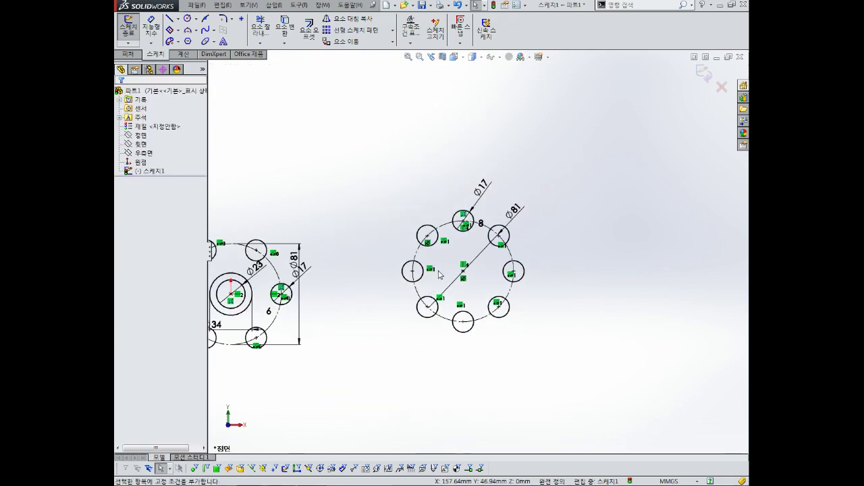
pyautogui.scroll(-2, 454, 255)
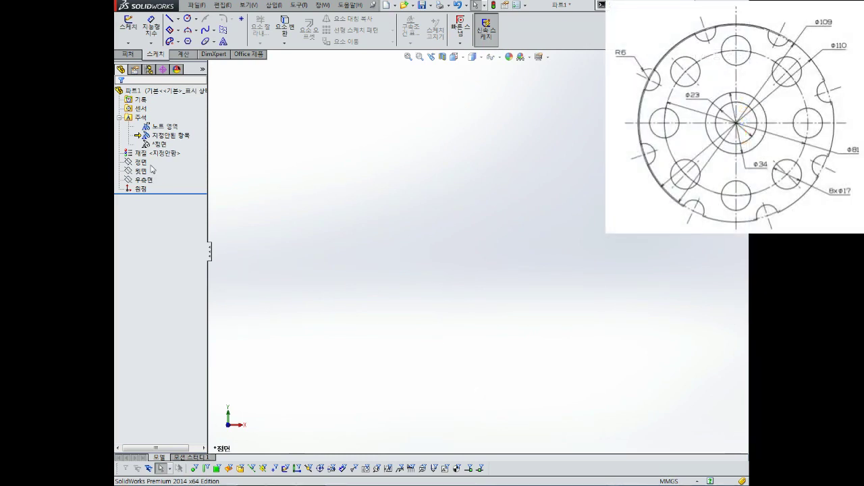
# - Start a new sketch on the Front plane and draw four concentric circles at the origin, with radii from about 23 mm to 77 mm
pyautogui.click(141, 162)
pyautogui.click(162, 149)
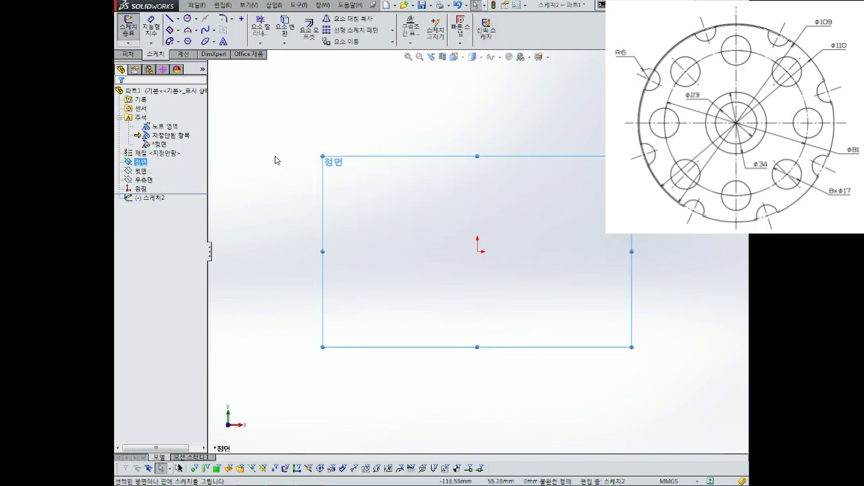
pyautogui.click(187, 18)
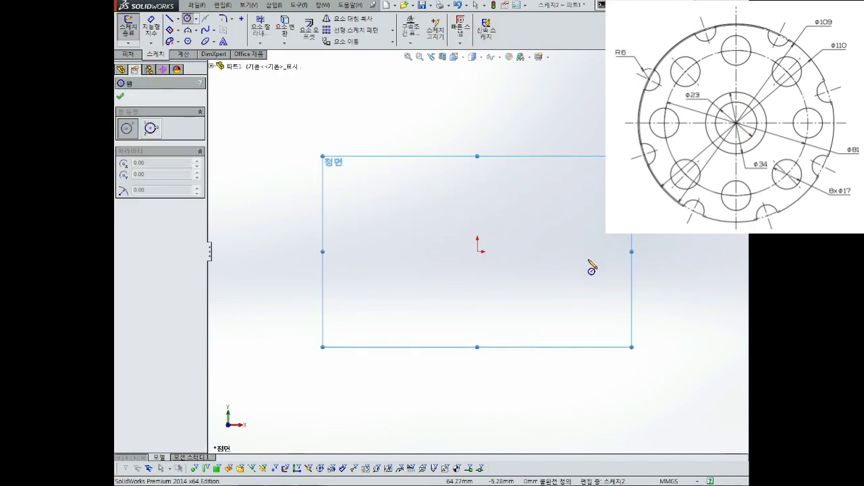
pyautogui.click(477, 251)
pyautogui.click(518, 252)
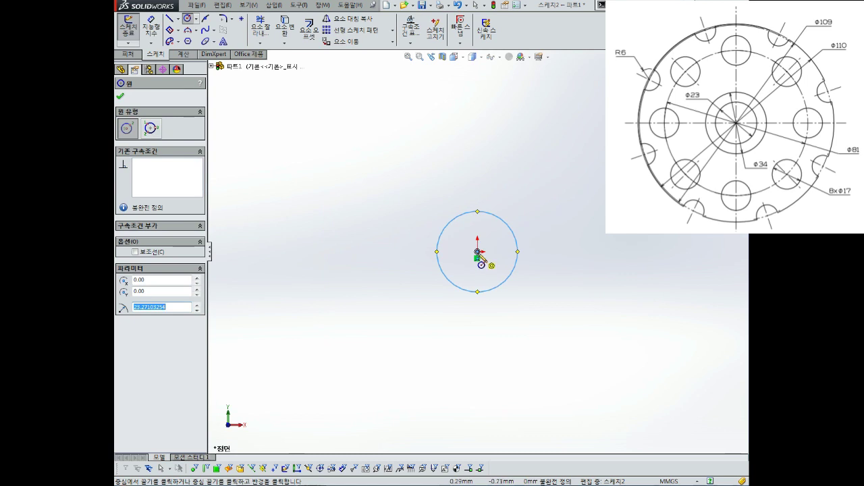
pyautogui.click(477, 252)
pyautogui.click(516, 196)
pyautogui.click(478, 251)
pyautogui.click(519, 168)
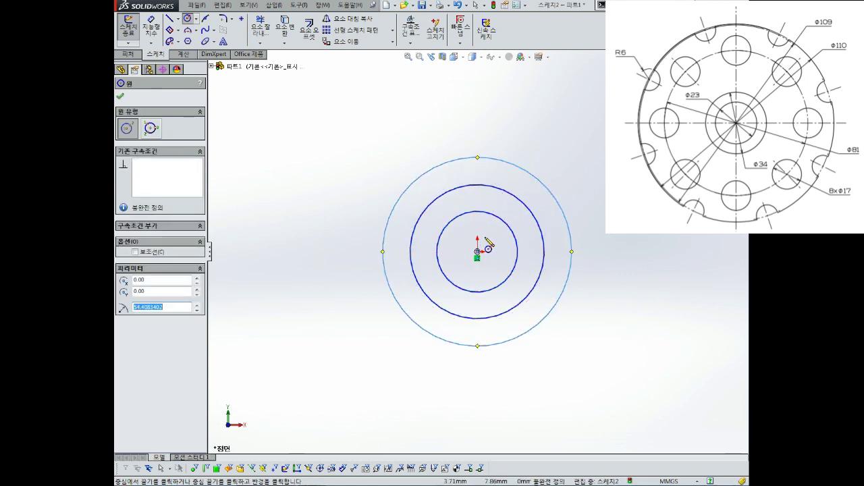
pyautogui.click(477, 251)
pyautogui.click(553, 138)
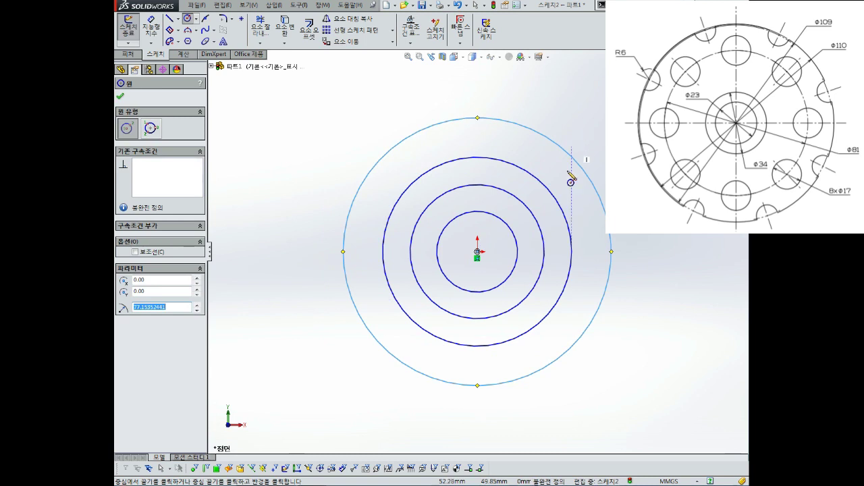
pyautogui.scroll(3, 574, 193)
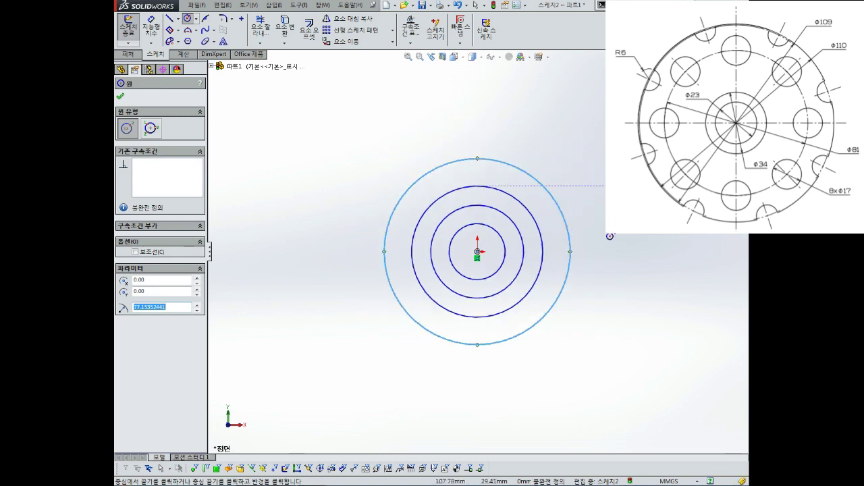
pyautogui.scroll(-2, 608, 270)
# - Dimension the innermost circle to 23 mm diameter and the second circle to 34 mm diameter
pyautogui.moveTo(637, 305); pyautogui.dragTo(635, 252, button='right')
pyautogui.click(480, 269)
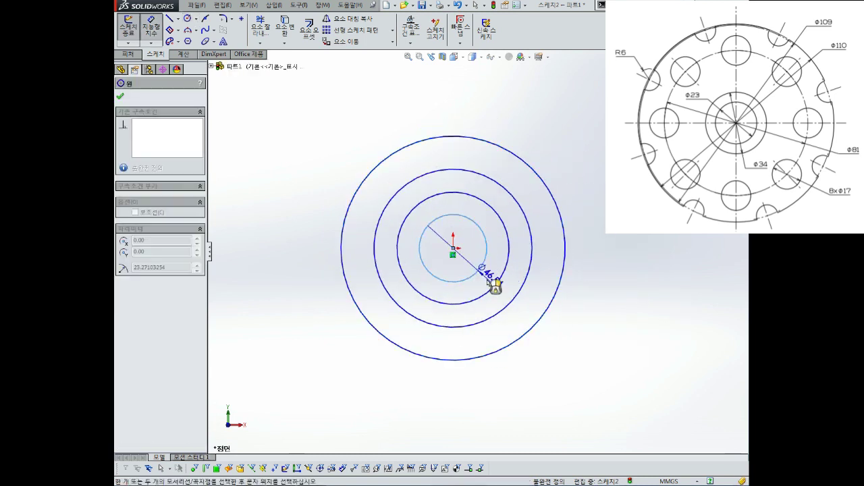
pyautogui.click(490, 273)
pyautogui.write('23')
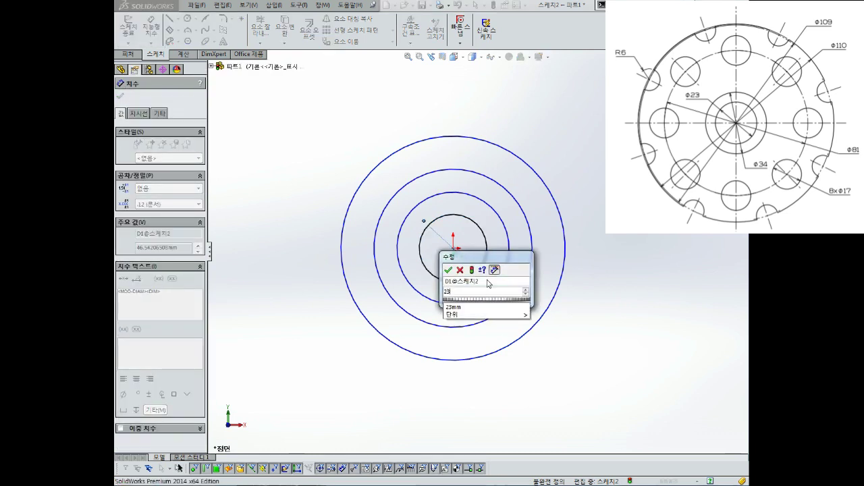
pyautogui.press('Return')
pyautogui.click(491, 290)
pyautogui.click(473, 311)
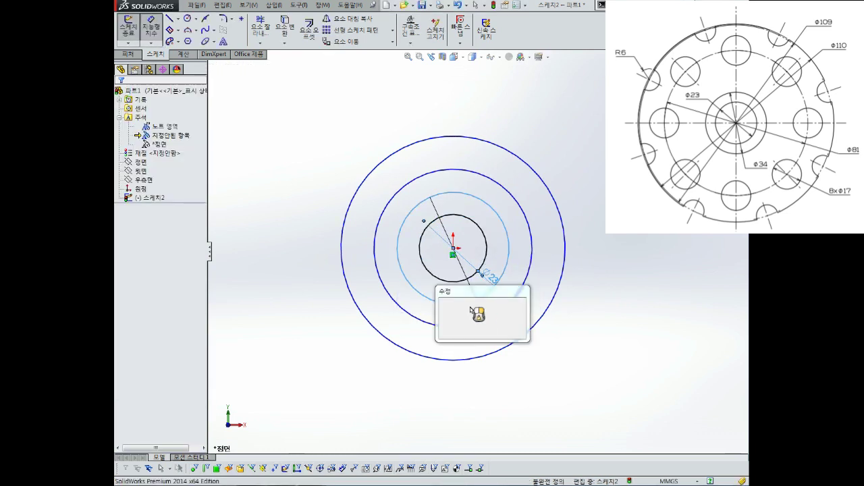
pyautogui.write('34')
pyautogui.press('Return')
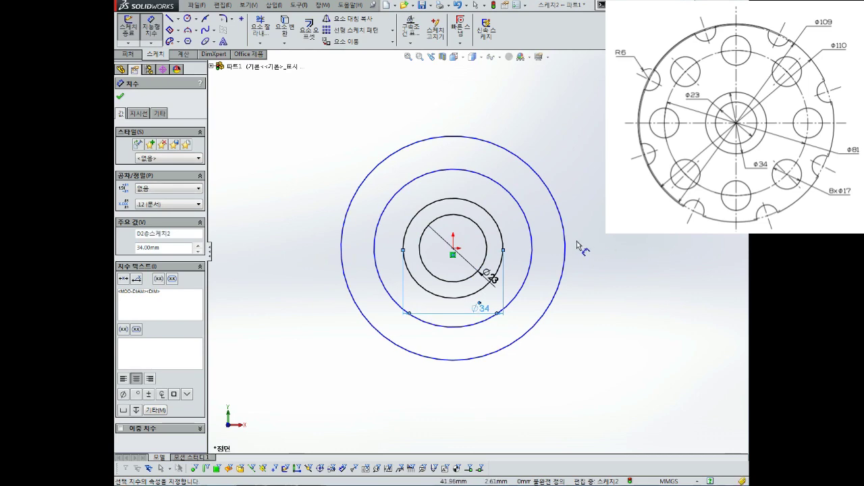
# - Dimension the third circle to 81 mm diameter and the remaining circle to 109 mm diameter
pyautogui.click(520, 198)
pyautogui.click(544, 179)
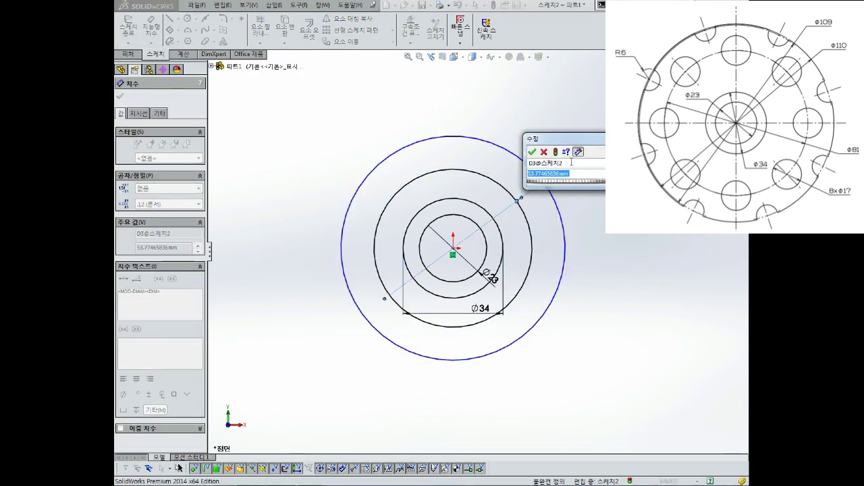
pyautogui.write('81')
pyautogui.press('Return')
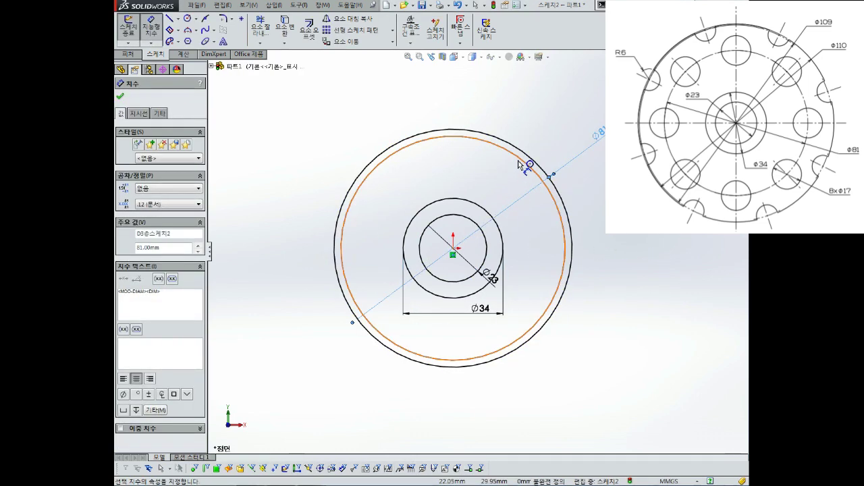
pyautogui.click(527, 165)
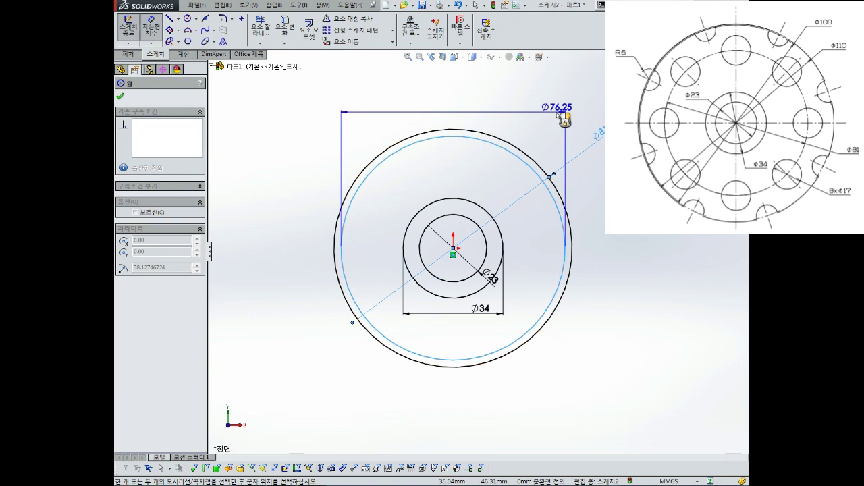
pyautogui.click(560, 116)
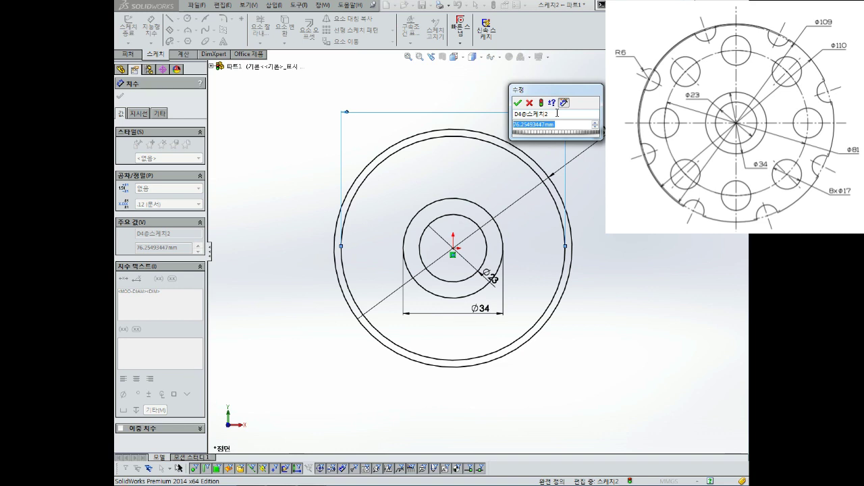
pyautogui.write('109')
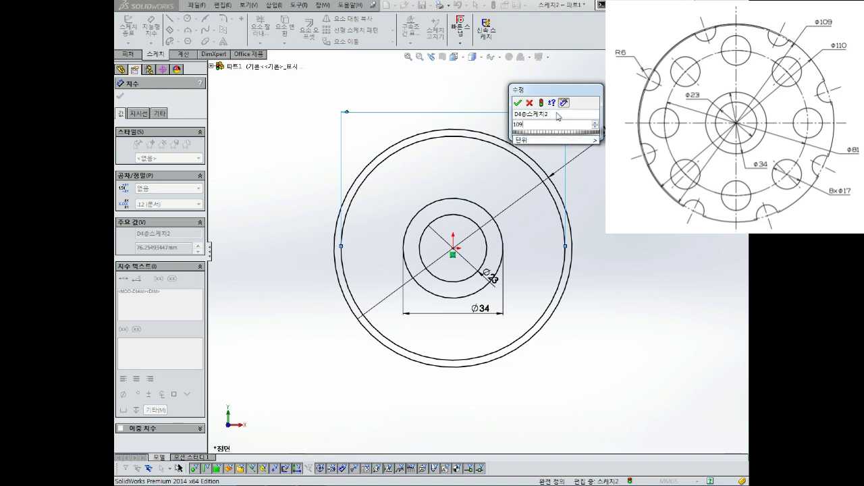
pyautogui.press('Return')
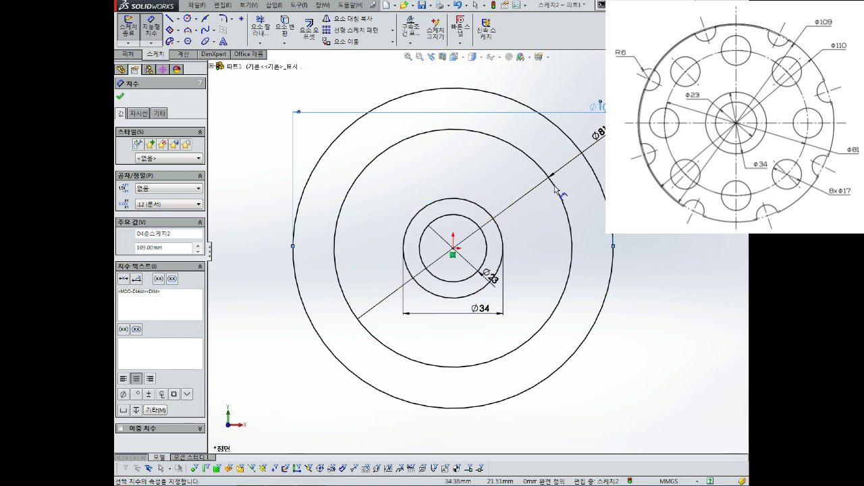
# - Reposition the Ø81 dimension inside its circle and the Ø109 dimension above the outermost circle
pyautogui.press('Escape')
pyautogui.moveTo(566, 114); pyautogui.dragTo(466, 168)
pyautogui.moveTo(597, 133); pyautogui.dragTo(539, 229)
pyautogui.moveTo(466, 162); pyautogui.dragTo(466, 77)
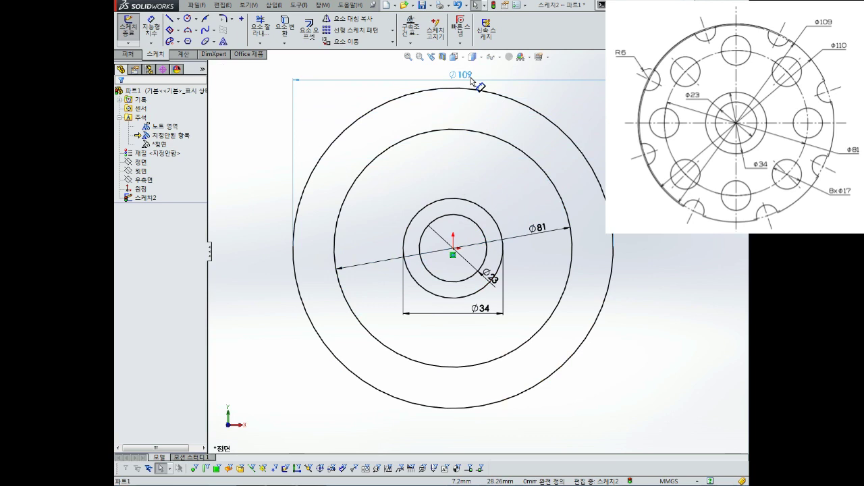
# - Convert the Ø81 and Ø109 circles to construction geometry
pyautogui.click(521, 150)
pyautogui.keyDown('ctrl'); pyautogui.click(525, 111); pyautogui.keyUp('ctrl')
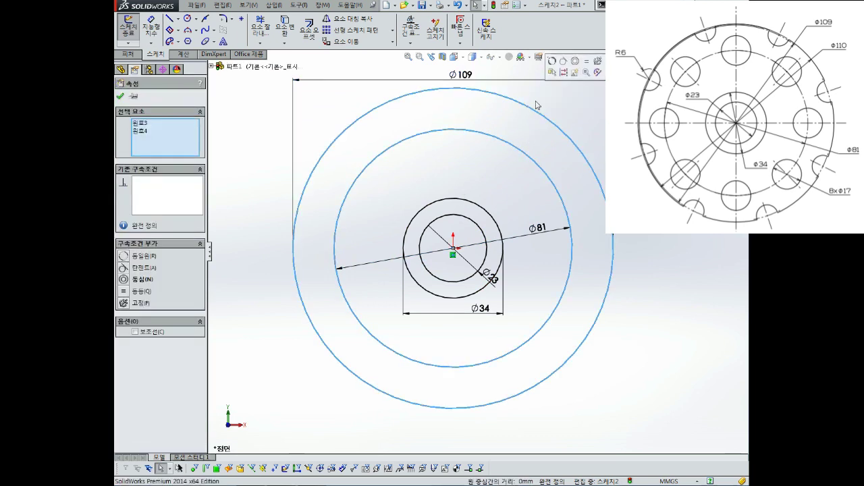
pyautogui.click(561, 76)
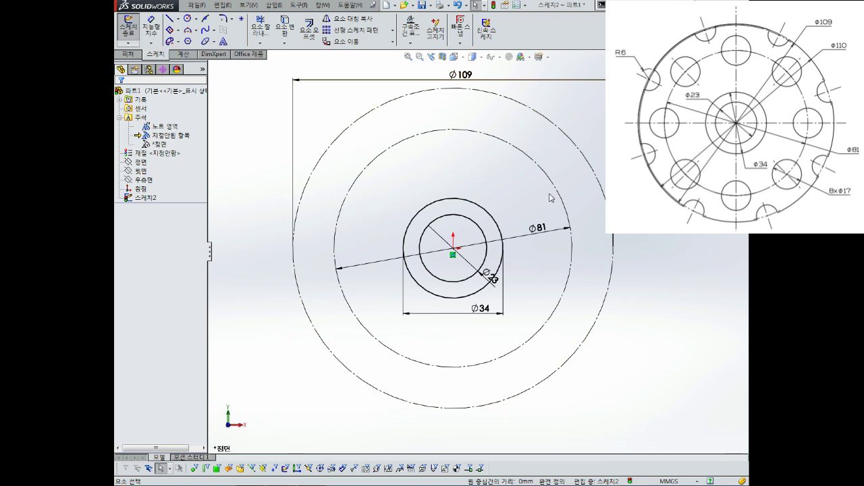
pyautogui.click(570, 227)
# - Draw a circle of about 5.9 mm radius centred on the Ø81 construction circle, level with the origin on its right side
pyautogui.click(187, 18)
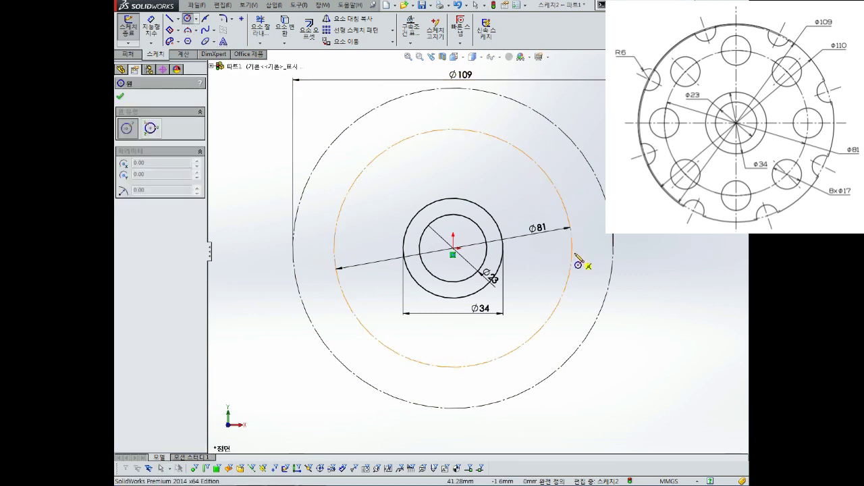
pyautogui.click(572, 249)
pyautogui.click(587, 241)
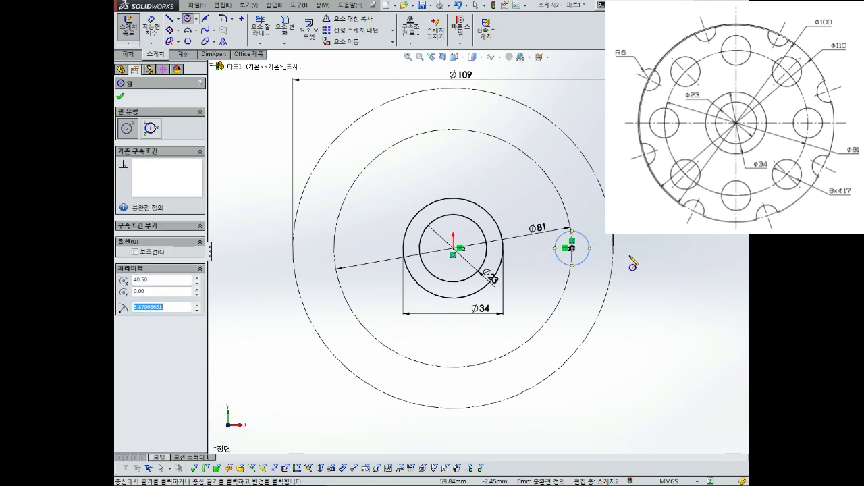
pyautogui.press('Escape')
# - Dimension the small circle on the Ø81 construction circle to 17 mm diameter
pyautogui.moveTo(673, 288); pyautogui.dragTo(672, 251, button='right')
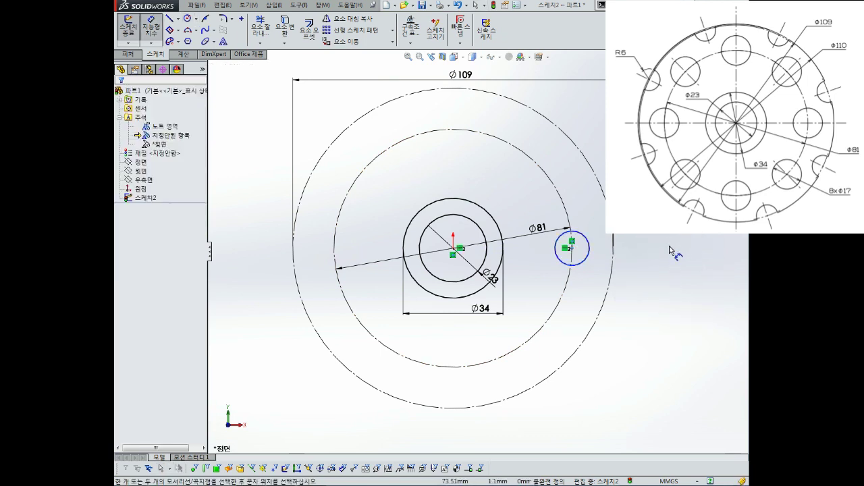
pyautogui.click(588, 245)
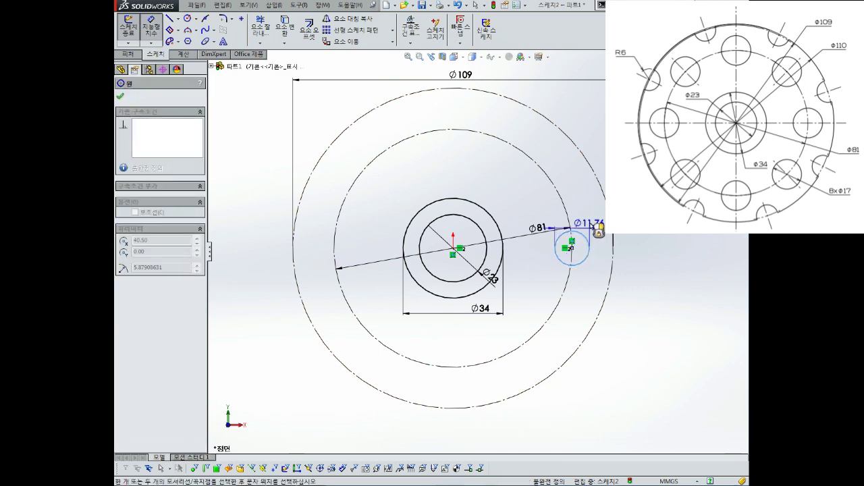
pyautogui.click(598, 229)
pyautogui.write('17')
pyautogui.press('Return')
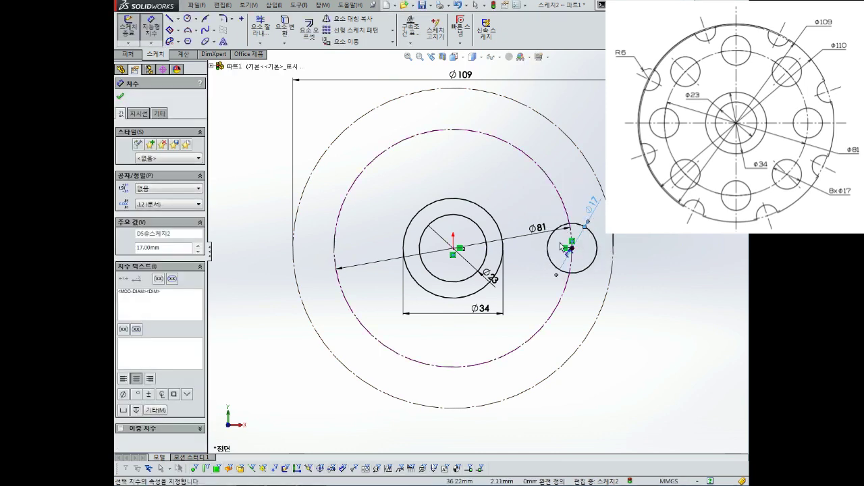
# - Circular-pattern the Ø17 circle about the origin with 8 equally spaced instances over 360°
pyautogui.press('Escape')
pyautogui.scroll(2, 481, 249)
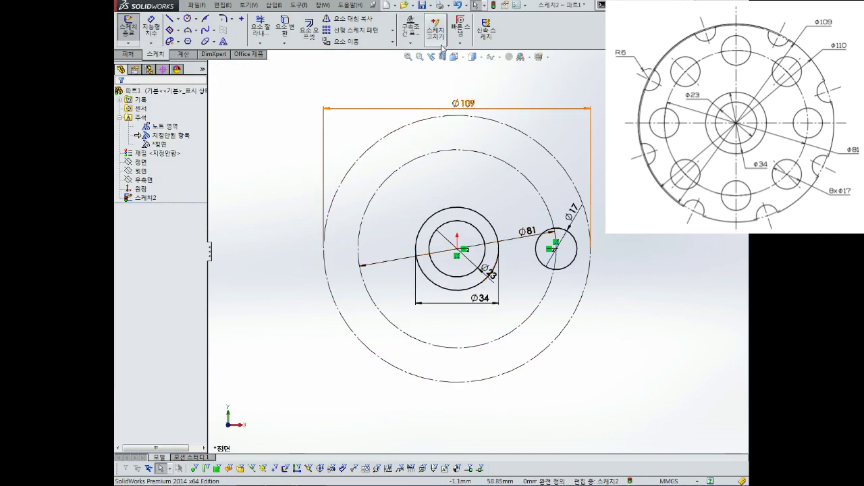
pyautogui.click(393, 31)
pyautogui.click(355, 54)
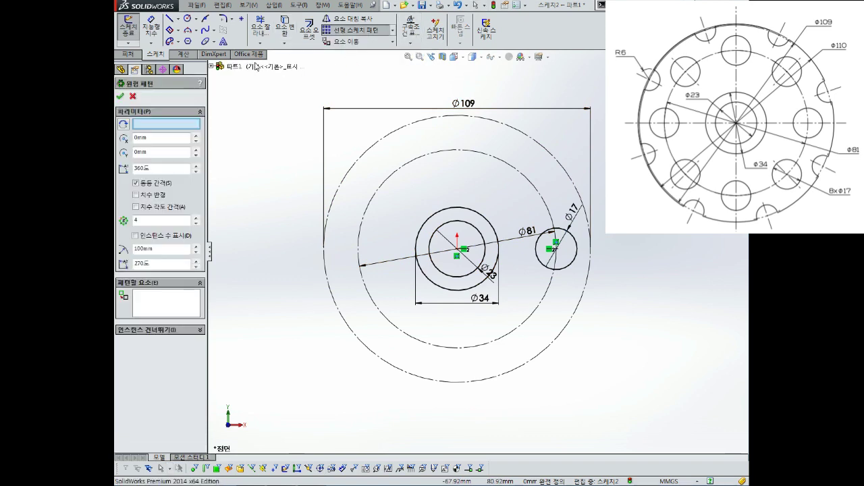
pyautogui.click(152, 303)
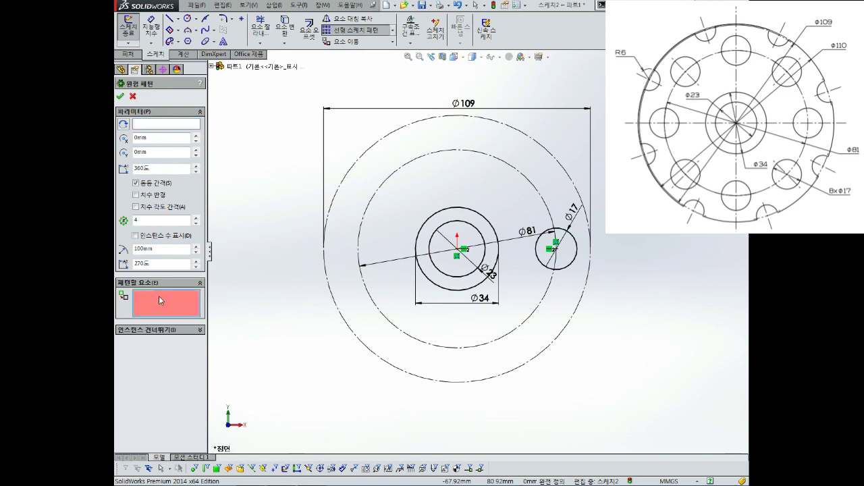
pyautogui.click(538, 259)
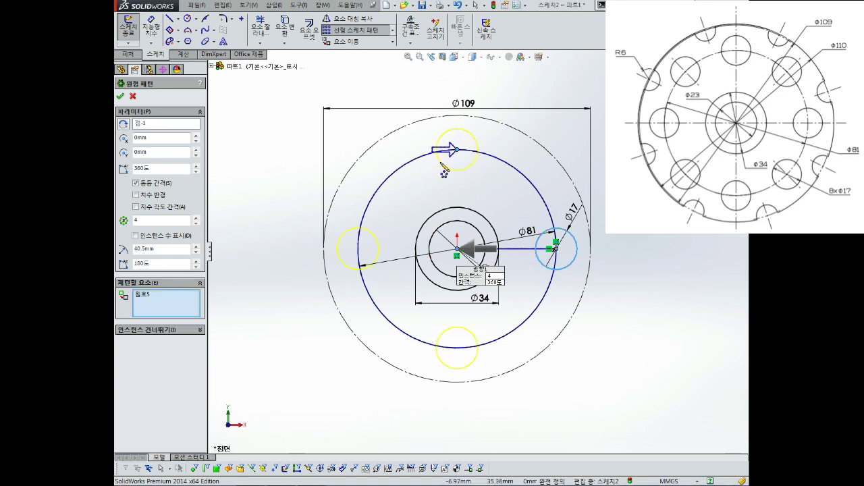
pyautogui.click(163, 219)
pyautogui.write('8')
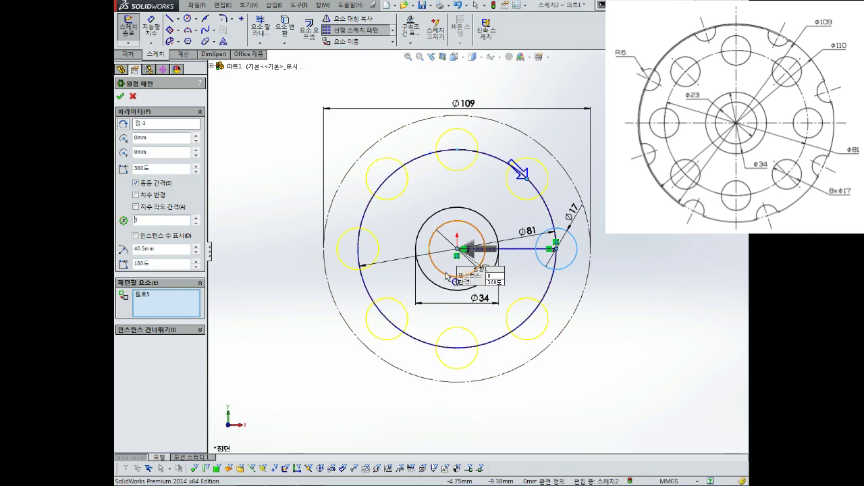
pyautogui.click(120, 96)
pyautogui.scroll(-2, 412, 248)
pyautogui.scroll(3, 411, 247)
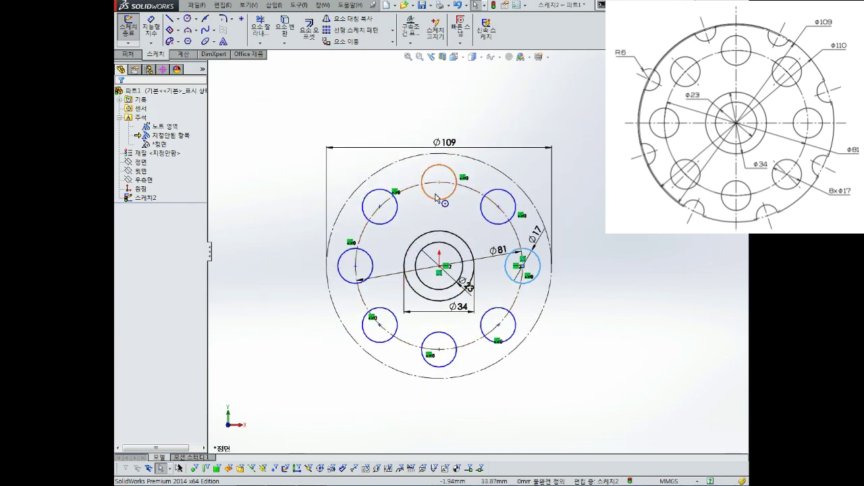
# - Add a Fix relation to the centre point of the topmost patterned Ø17 circle
pyautogui.press('Escape')
pyautogui.click(439, 183)
pyautogui.click(472, 145)
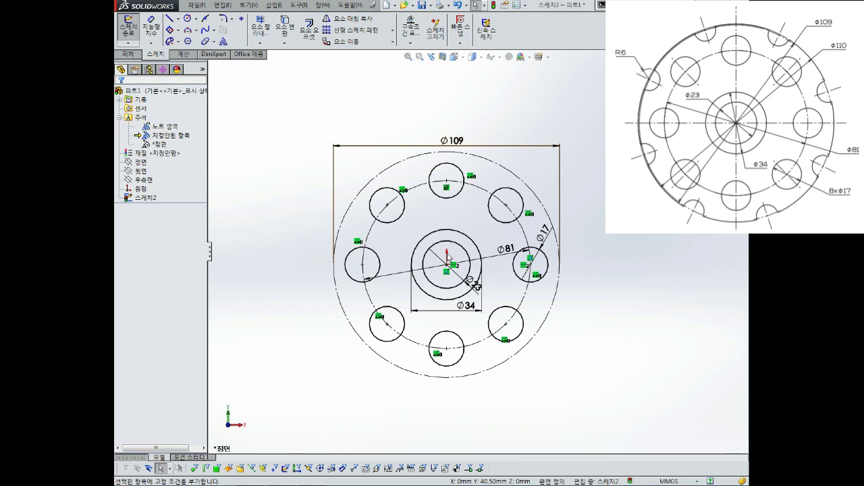
pyautogui.press('f')
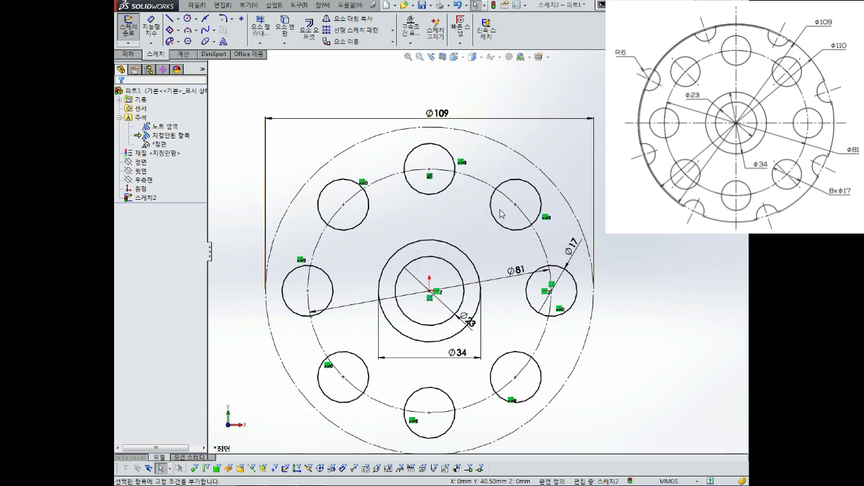
# - Draw two centrelines from the origin to the Ø109 circle, one slanted at about 68° to the horizontal and one vertical
pyautogui.click(170, 18)
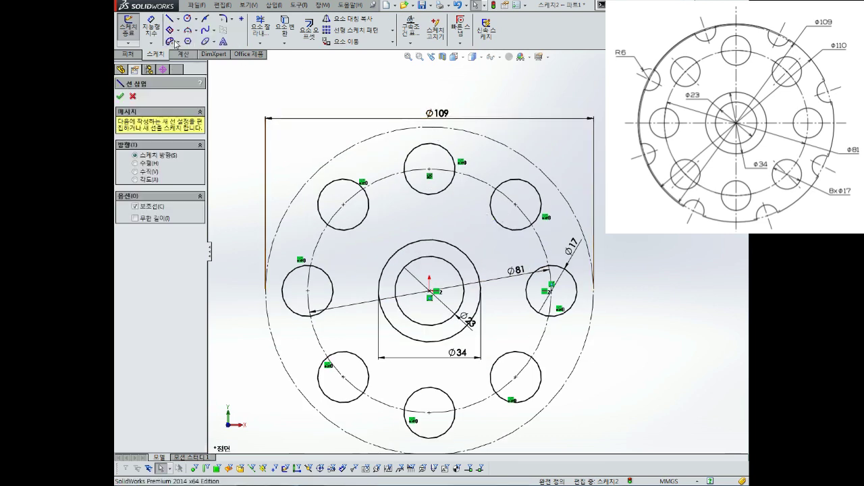
pyautogui.click(429, 291)
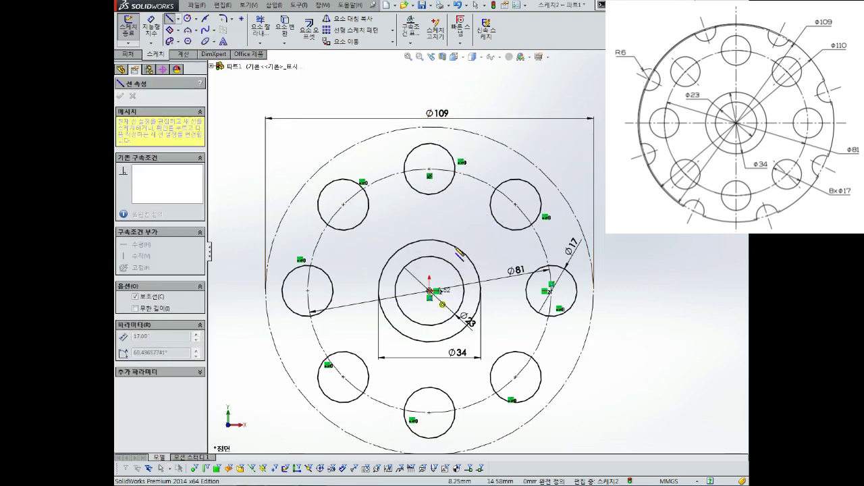
pyautogui.doubleClick(493, 132)
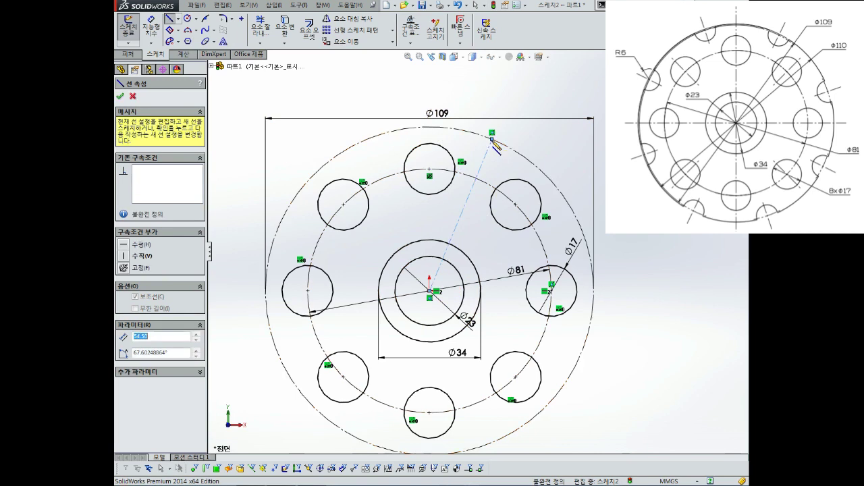
pyautogui.click(429, 291)
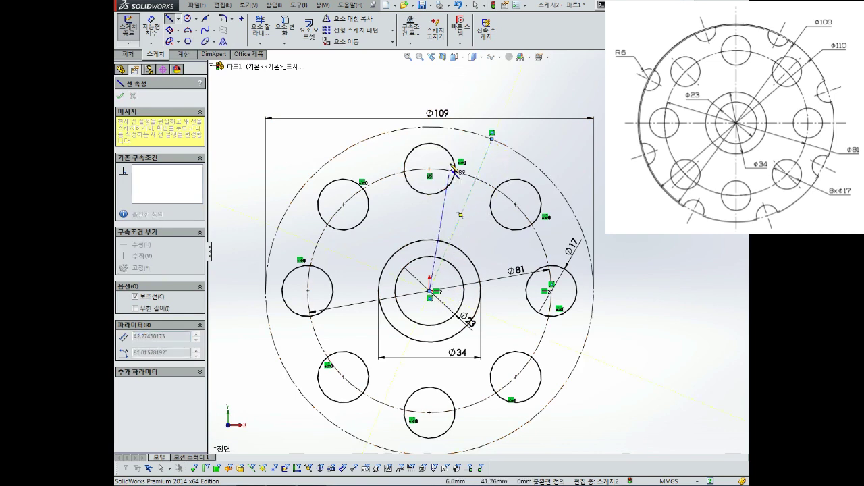
pyautogui.doubleClick(429, 127)
pyautogui.press('Escape')
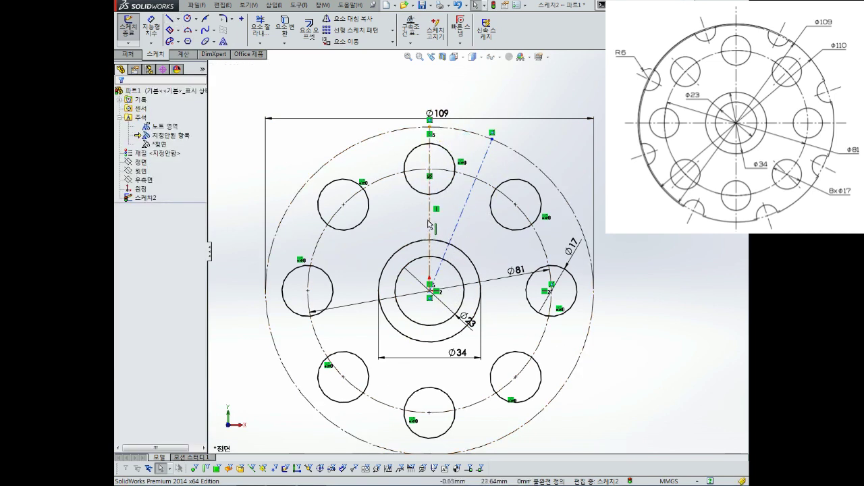
# - Dimension the angle between the vertical and slanted centrelines to 30°
pyautogui.click(434, 211)
pyautogui.scroll(3, 434, 210)
pyautogui.press('Escape')
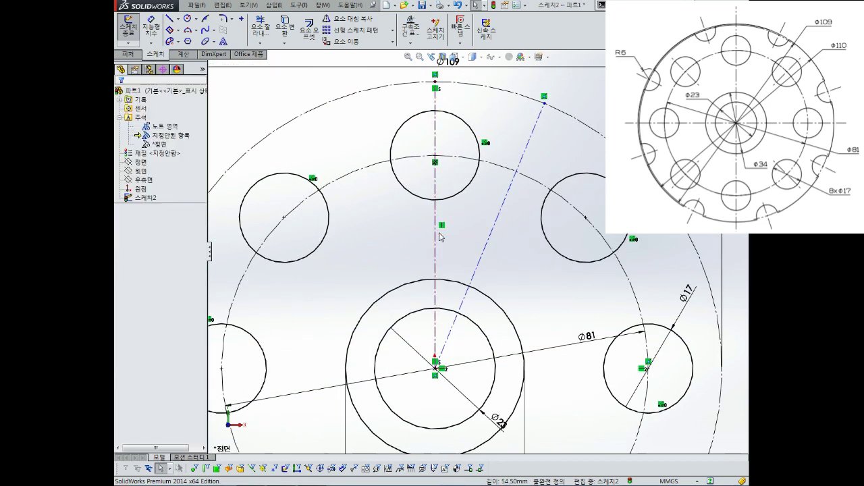
pyautogui.scroll(-2, 482, 253)
pyautogui.moveTo(519, 244); pyautogui.dragTo(518, 223, button='right')
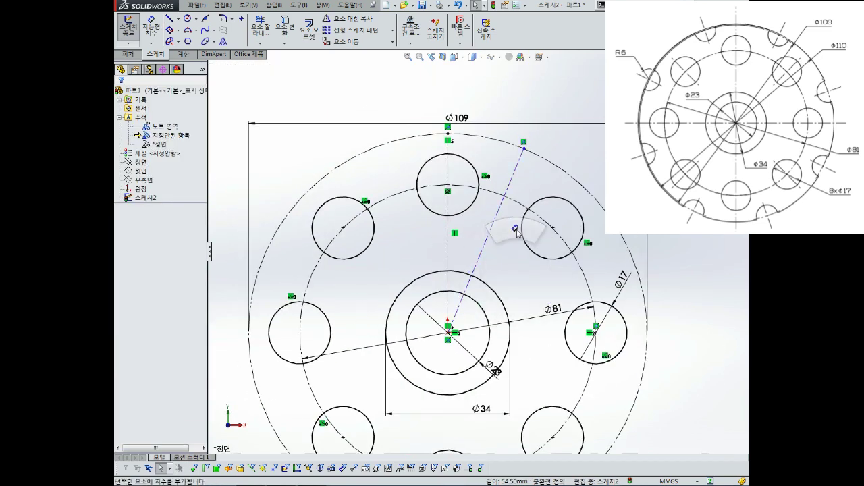
pyautogui.click(448, 259)
pyautogui.click(481, 248)
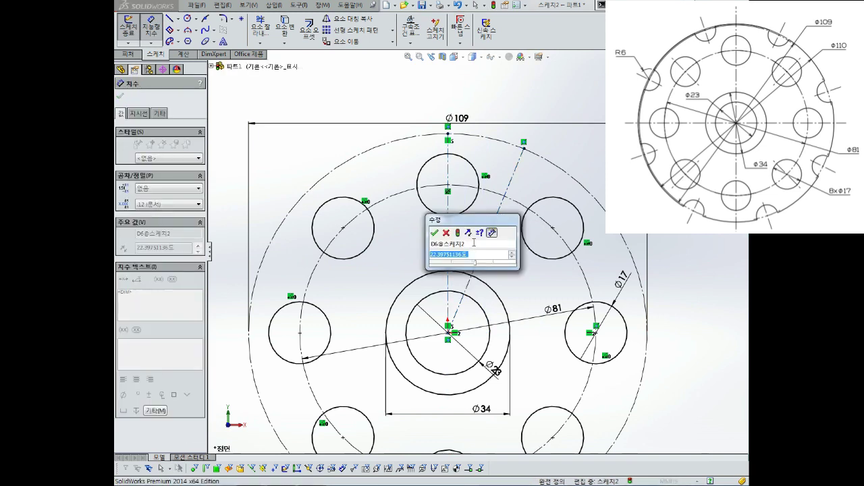
pyautogui.write('30')
pyautogui.press('Return')
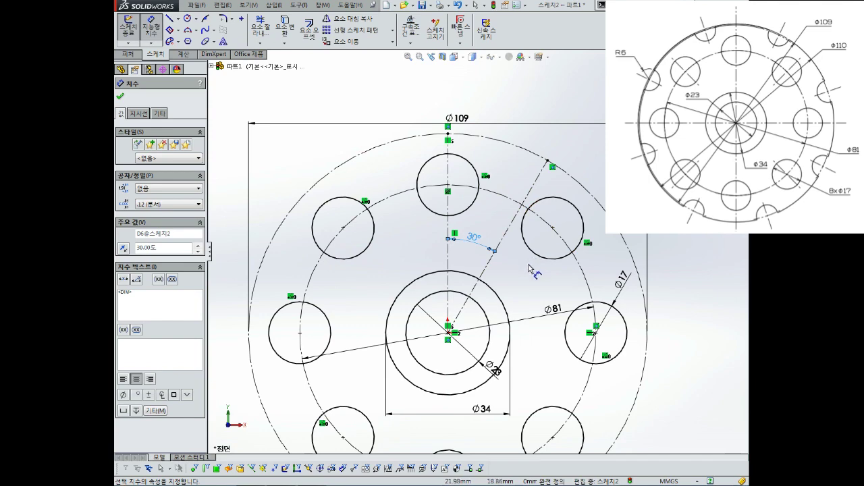
pyautogui.scroll(2, 531, 267)
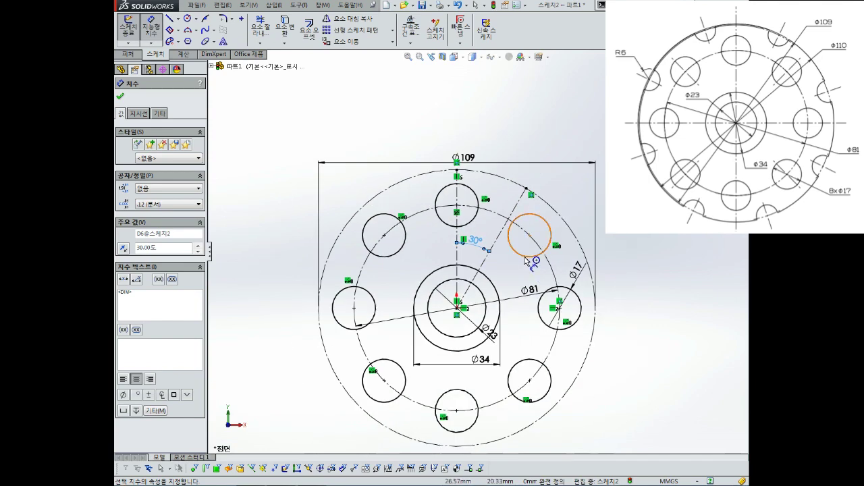
pyautogui.scroll(-1, 534, 192)
pyautogui.press('Escape')
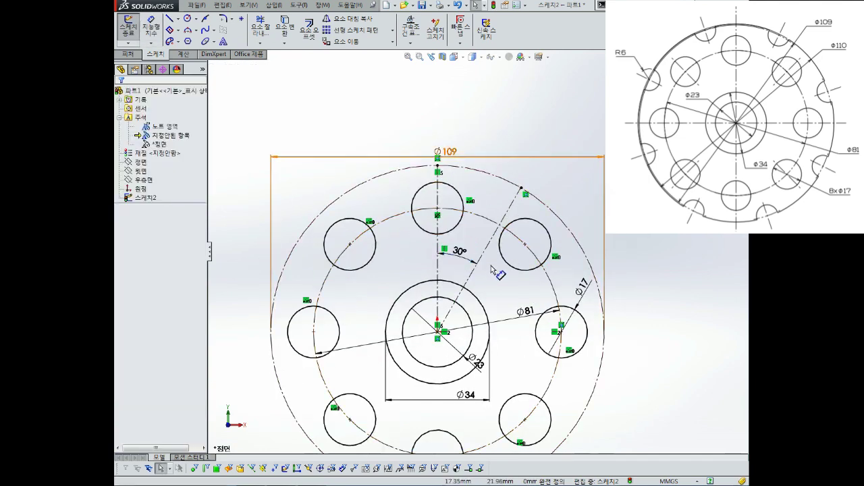
# - Set the angle between the two centrelines to 20°
pyautogui.doubleClick(459, 251)
pyautogui.write('20')
pyautogui.press('Return')
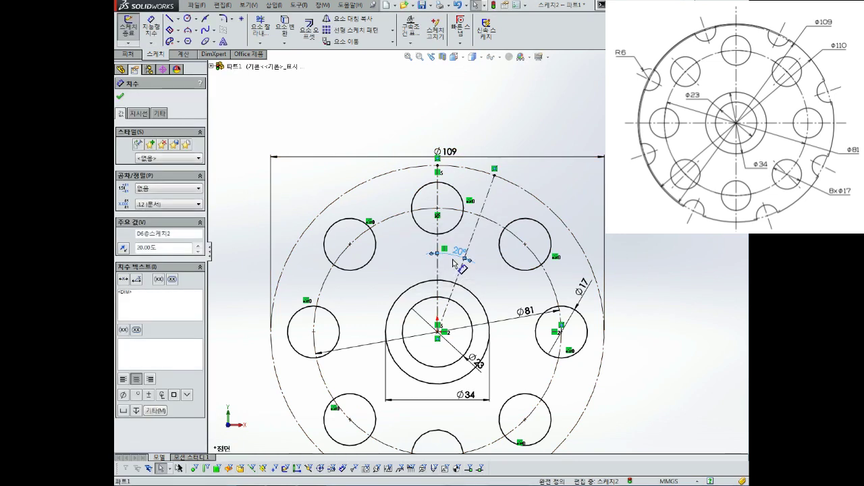
# - Set the angle between the two centrelines to 22.5°
pyautogui.doubleClick(460, 253)
pyautogui.write('22.5')
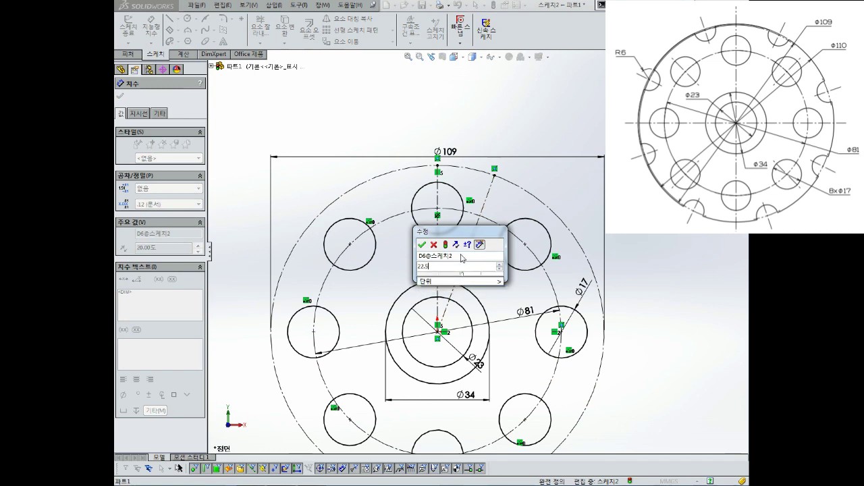
pyautogui.press('Return')
pyautogui.press('Escape')
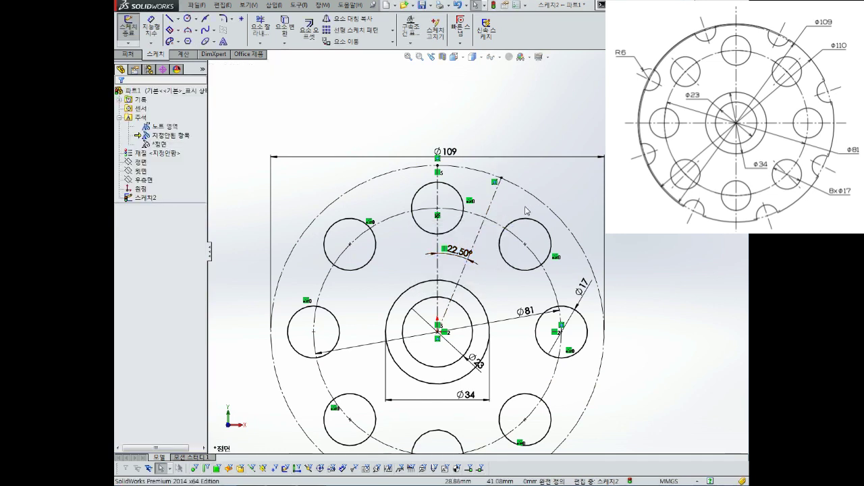
# - Draw a circle of about 9.8 mm radius centred where the slanted centreline meets the Ø109 circle
pyautogui.scroll(-1, 518, 210)
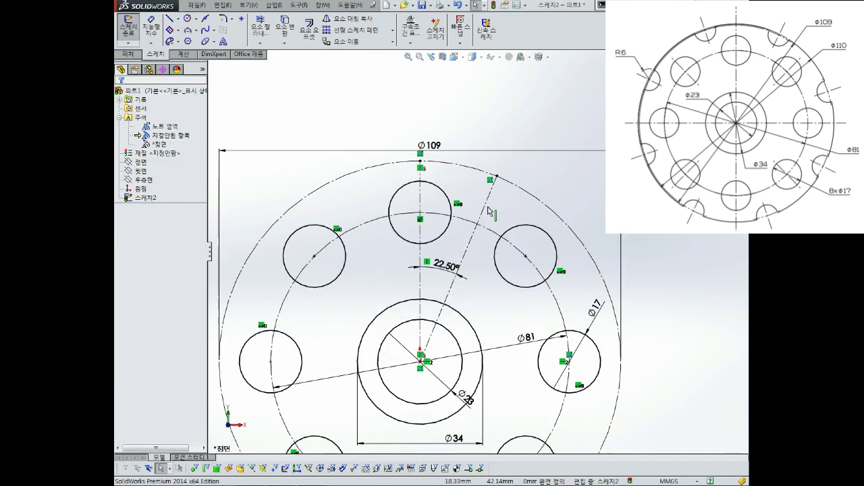
pyautogui.click(189, 21)
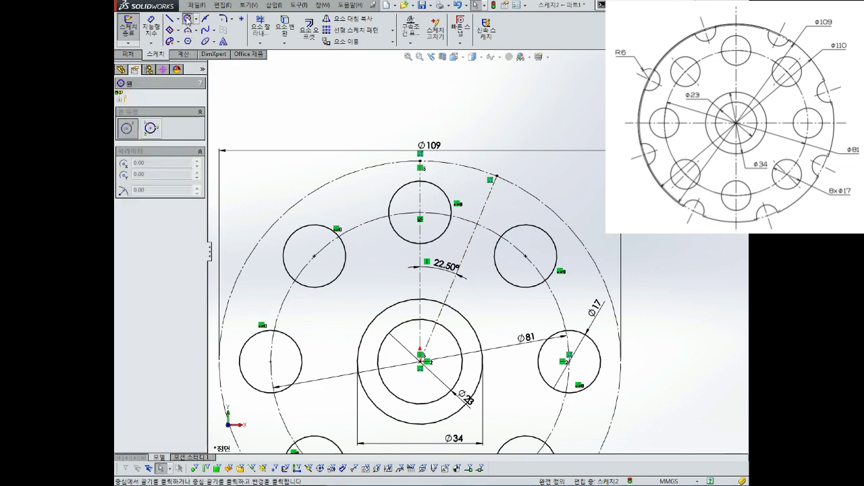
pyautogui.click(497, 176)
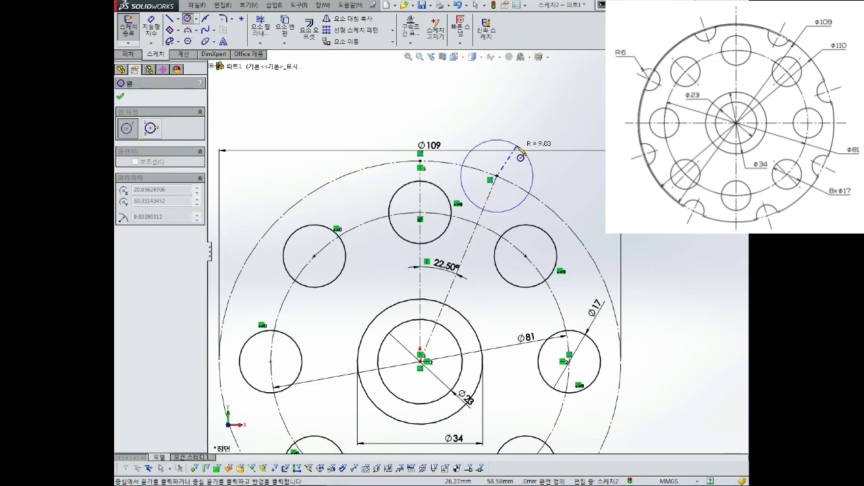
pyautogui.click(520, 149)
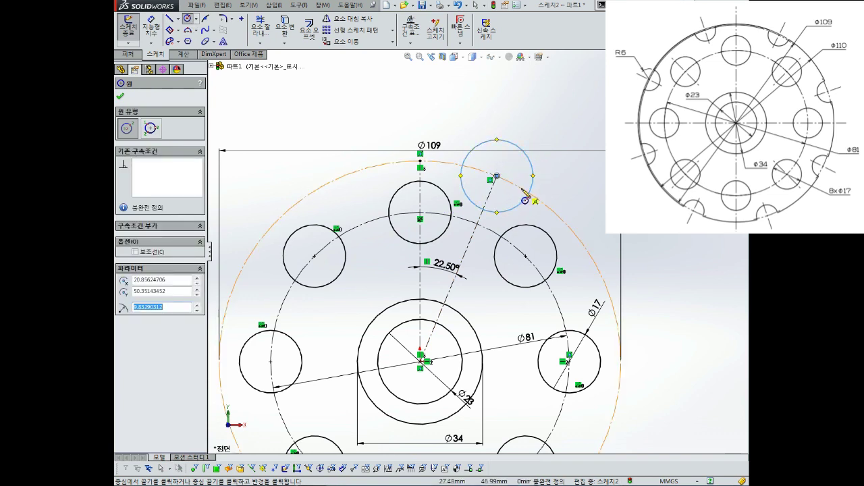
pyautogui.press('Escape')
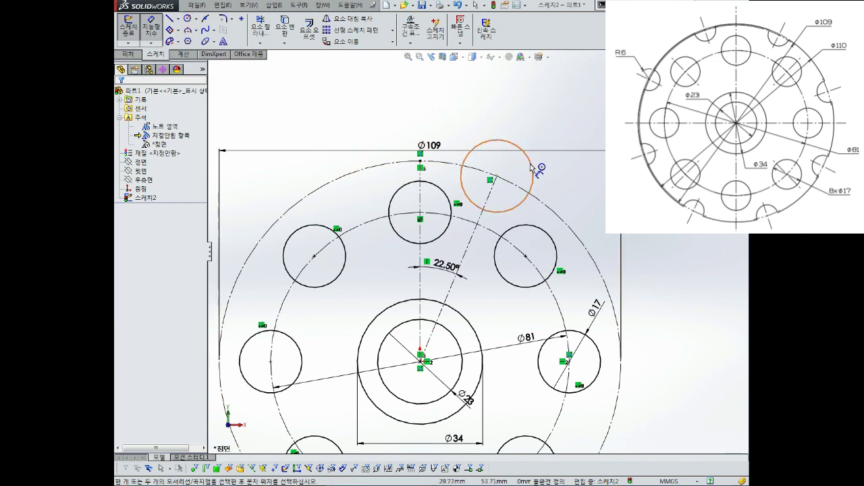
# - Dimension the new circle on the Ø109 construction circle to 12 mm diameter
pyautogui.click(533, 168)
pyautogui.click(561, 126)
pyautogui.press('Return')
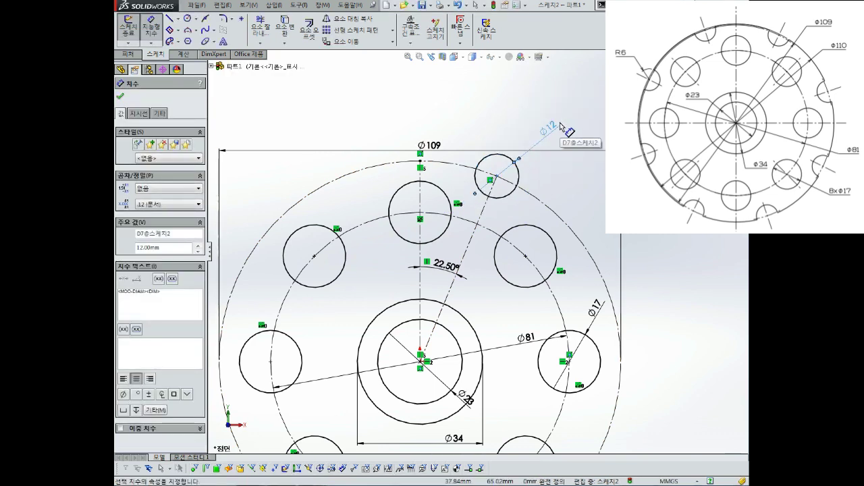
# - Circular-pattern the Ø12 circle about the origin with 8 equally spaced instances over 360°
pyautogui.scroll(-2, 477, 249)
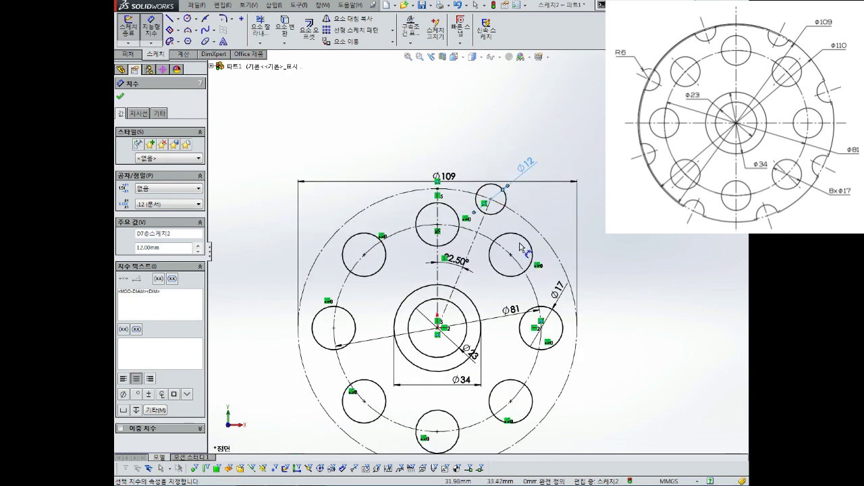
pyautogui.scroll(-1, 503, 256)
pyautogui.click(392, 30)
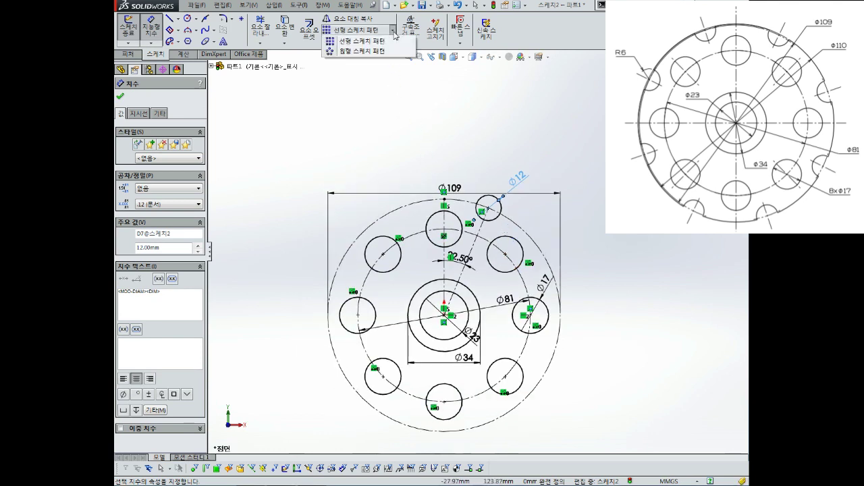
pyautogui.click(355, 54)
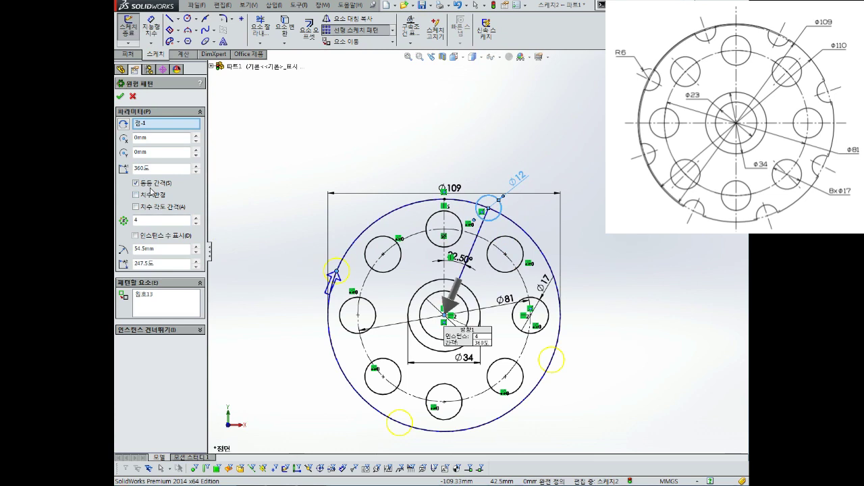
pyautogui.doubleClick(162, 221)
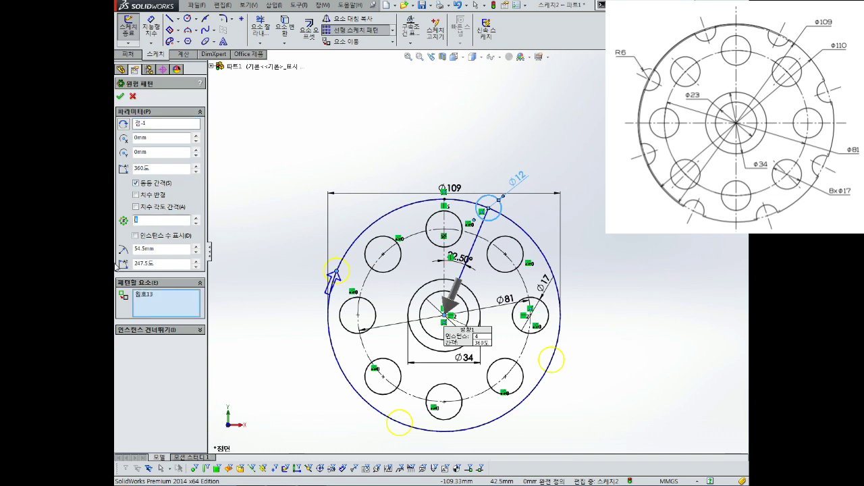
pyautogui.write('8')
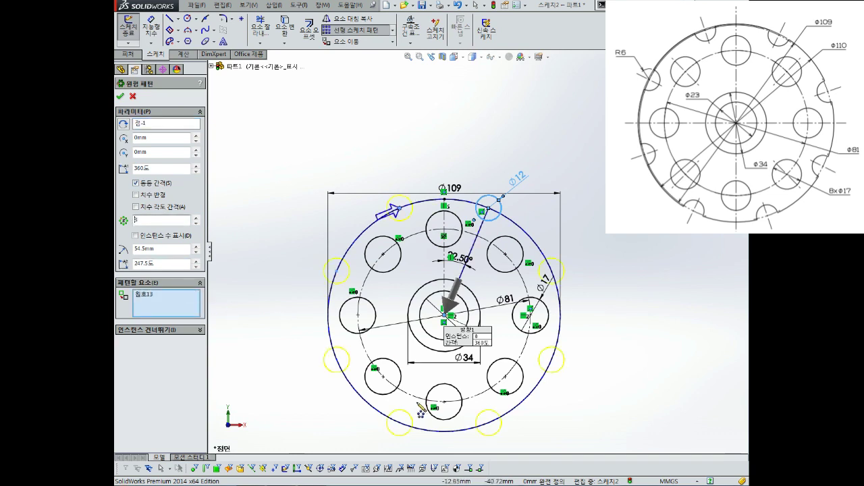
pyautogui.scroll(-2, 480, 252)
pyautogui.scroll(-3, 433, 408)
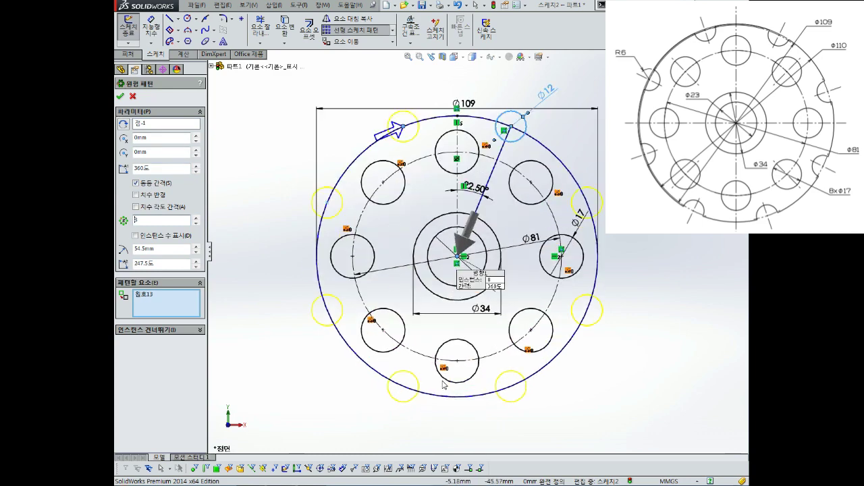
pyautogui.click(119, 96)
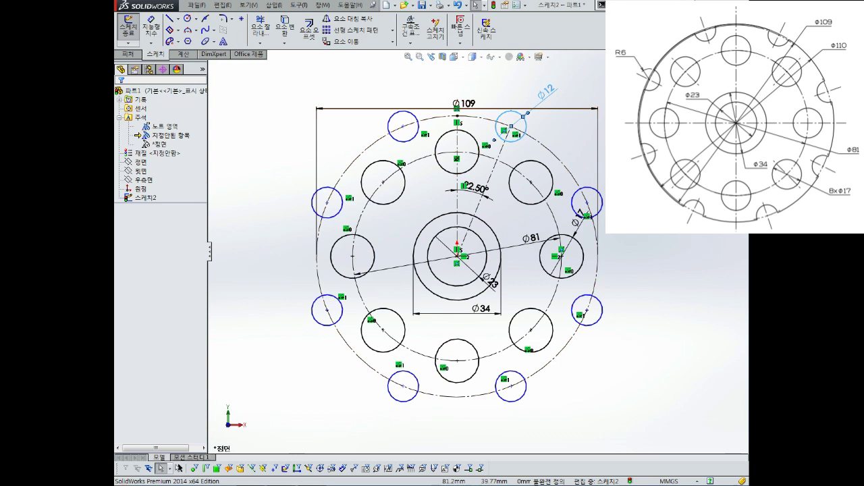
# - Add a Fix relation to the centre point of the patterned Ø12 circle on the disc's upper right
pyautogui.click(587, 203)
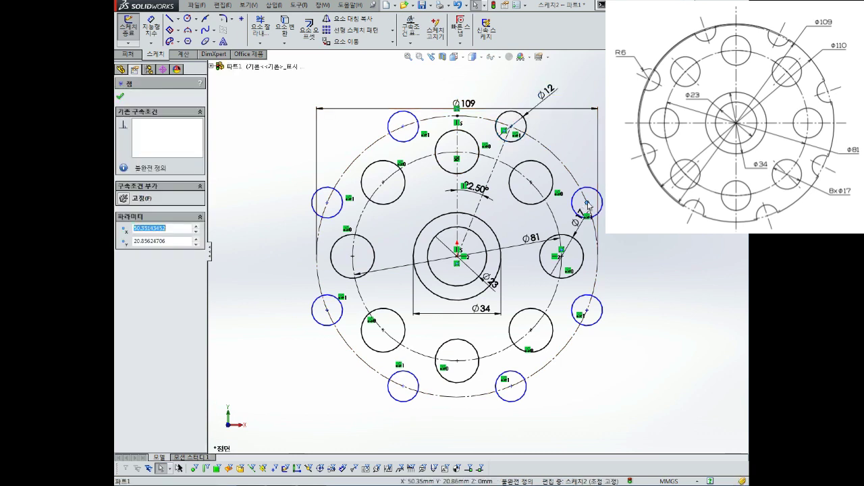
pyautogui.click(128, 198)
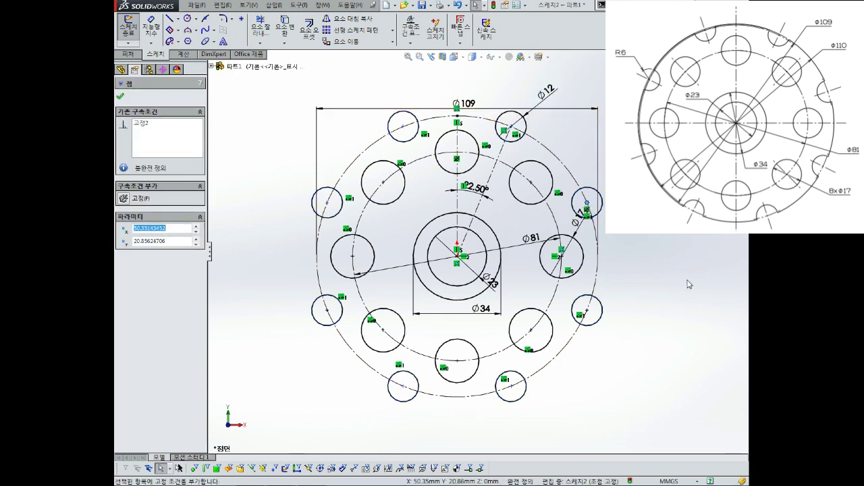
pyautogui.press('Escape')
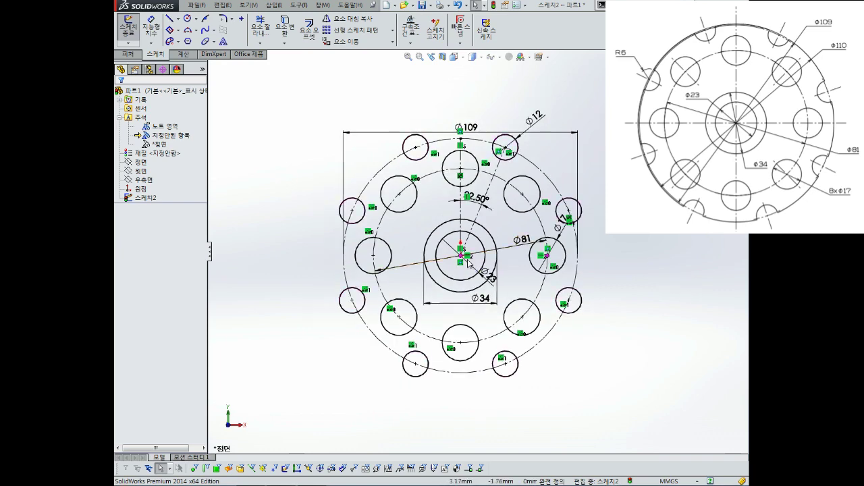
# - Draw a circle of about 59 mm radius centred on the origin, outside the Ø109 construction circle
pyautogui.click(187, 19)
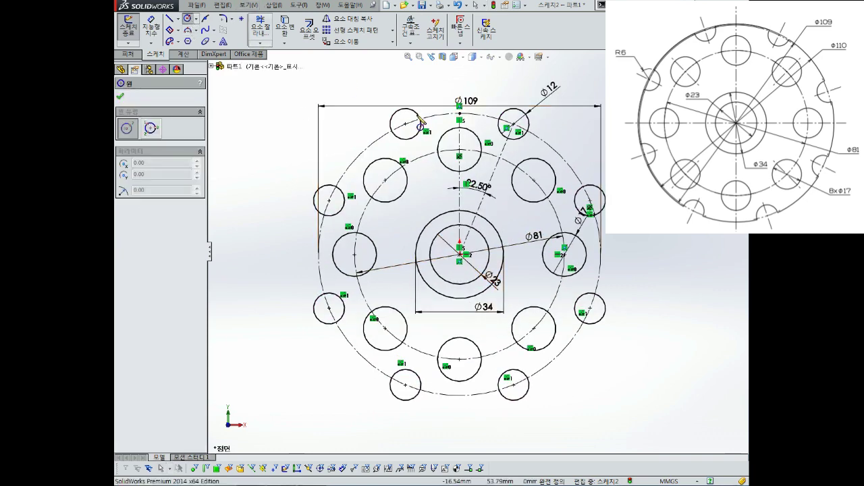
pyautogui.click(459, 250)
pyautogui.click(577, 161)
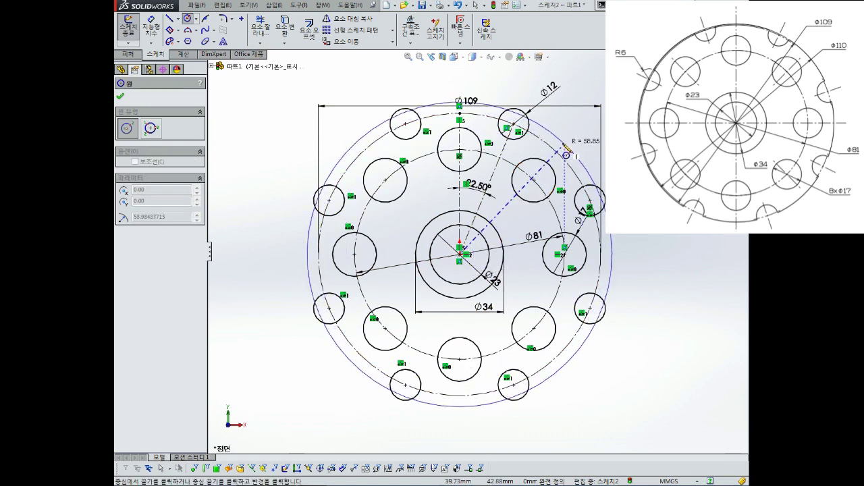
# - Dimension the new outer circle to 110 mm diameter
pyautogui.press('d')
pyautogui.click(578, 160)
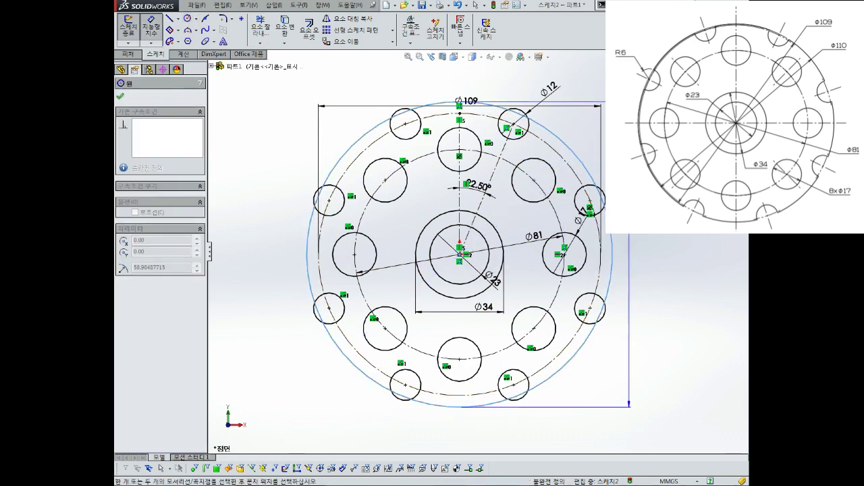
pyautogui.click(643, 402)
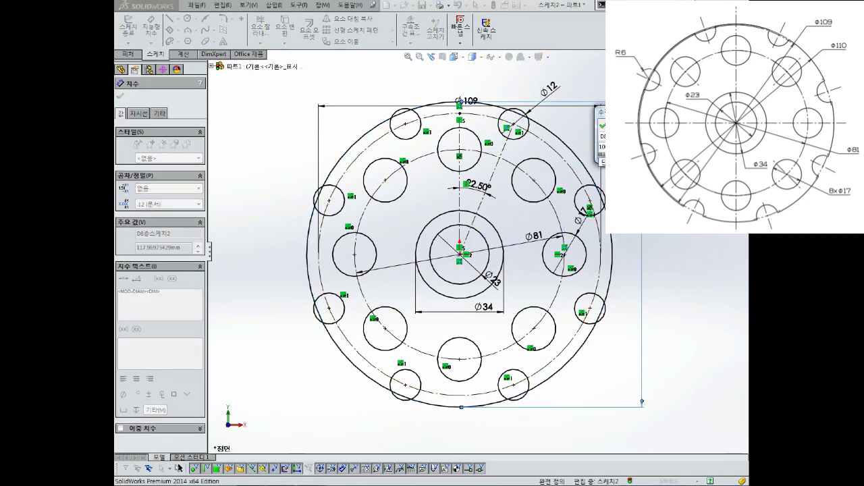
pyautogui.write('110')
pyautogui.press('Return')
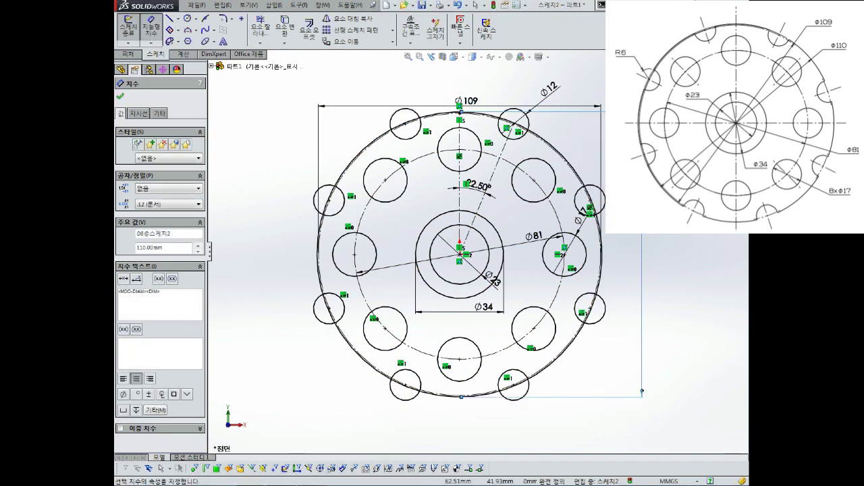
# - Trim the outer arcs of the two uppermost Ø12 circles and the Ø110 segments crossing them to open edge notches
pyautogui.scroll(-3, 535, 143)
pyautogui.scroll(-2, 536, 144)
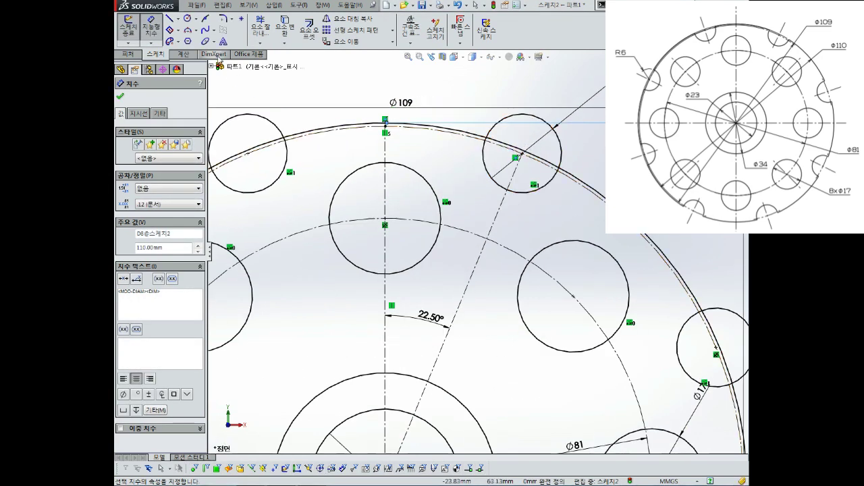
pyautogui.click(259, 27)
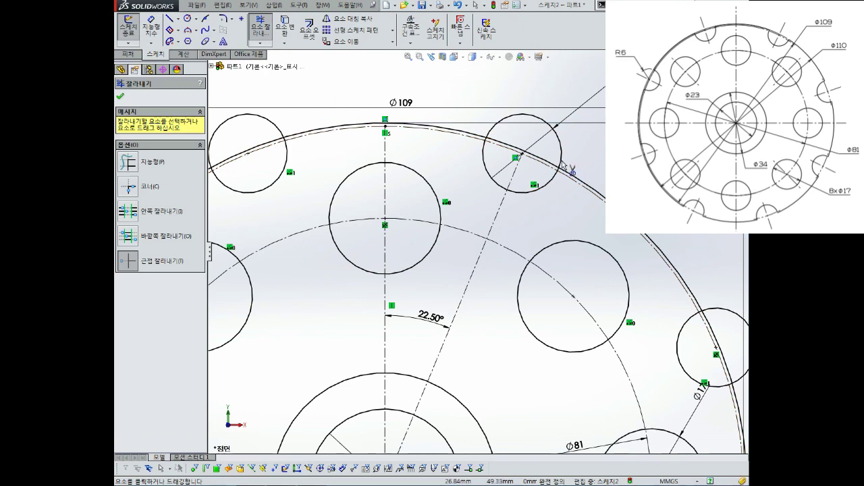
pyautogui.click(516, 119)
pyautogui.scroll(-2, 512, 145)
pyautogui.click(508, 170)
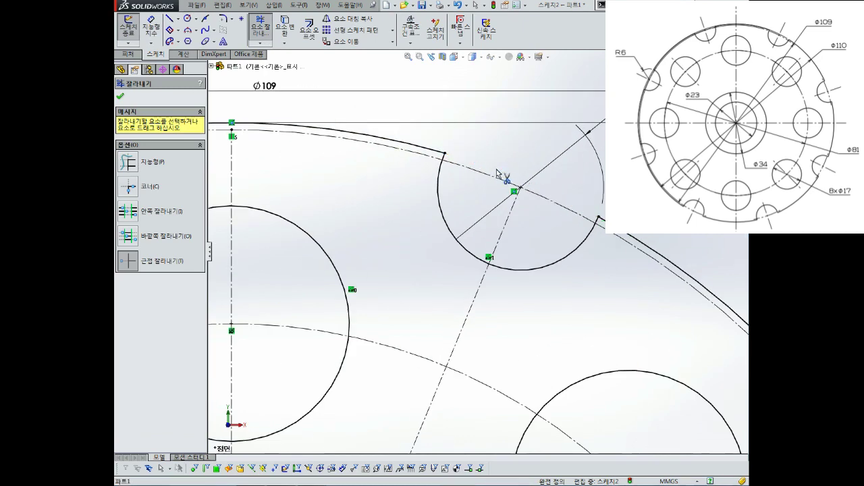
pyautogui.scroll(4, 564, 193)
pyautogui.scroll(1, 559, 189)
pyautogui.scroll(-3, 414, 180)
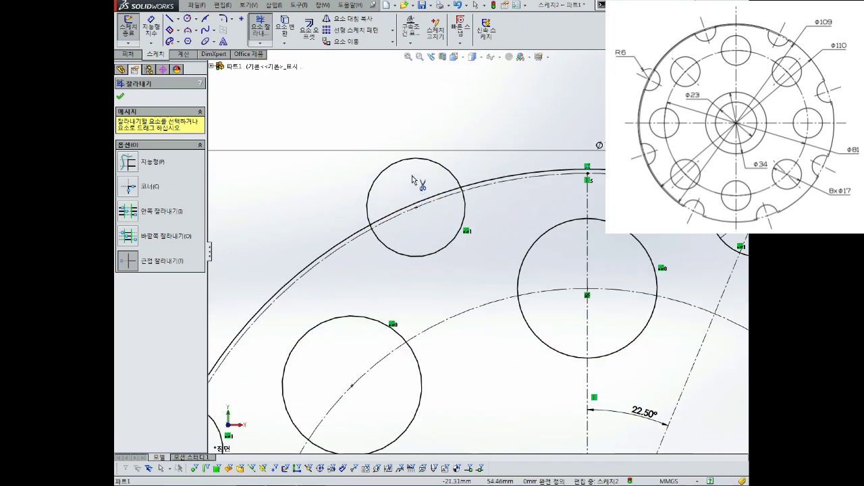
pyautogui.click(414, 163)
pyautogui.click(435, 199)
# - Trim the two Ø12 circles on the disc's left side and the Ø110 segments inside them into open notches
pyautogui.scroll(4, 435, 201)
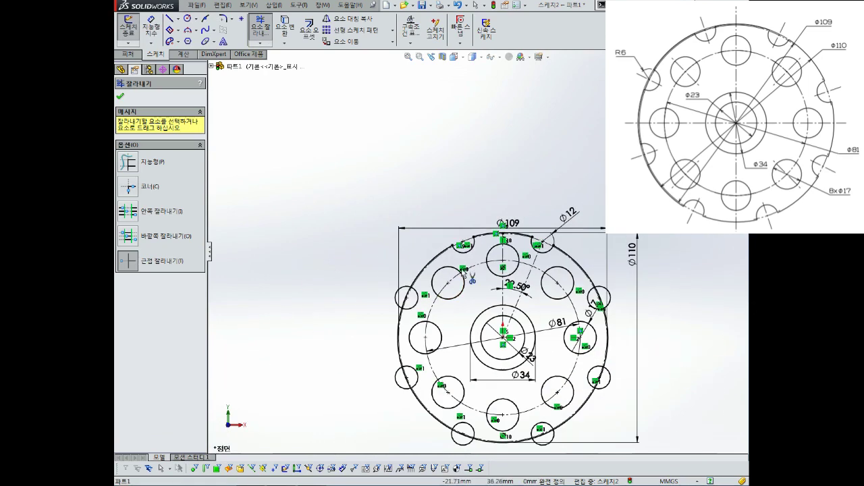
pyautogui.scroll(-4, 415, 318)
pyautogui.scroll(-3, 415, 319)
pyautogui.click(418, 176)
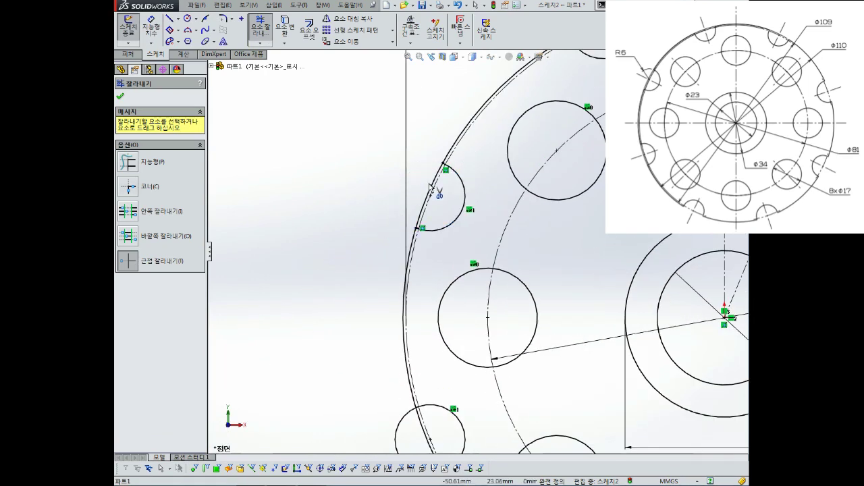
pyautogui.click(430, 190)
pyautogui.scroll(4, 430, 192)
pyautogui.scroll(-4, 370, 245)
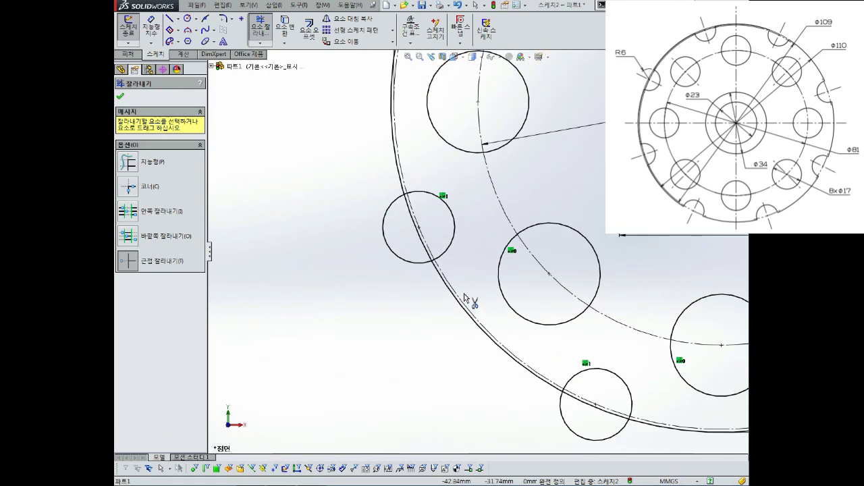
pyautogui.click(370, 229)
pyautogui.click(395, 196)
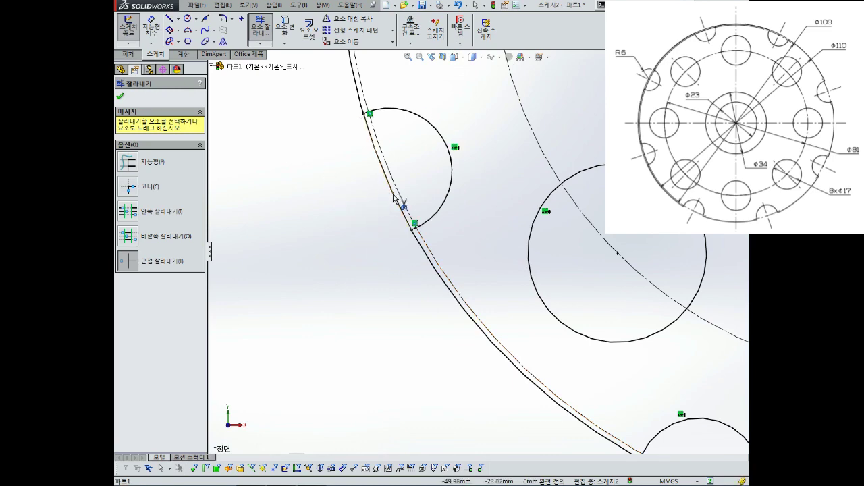
# - Trim the two lowest Ø12 circles and the Ø110 segments across them into open notches
pyautogui.scroll(4, 395, 198)
pyautogui.scroll(-4, 604, 344)
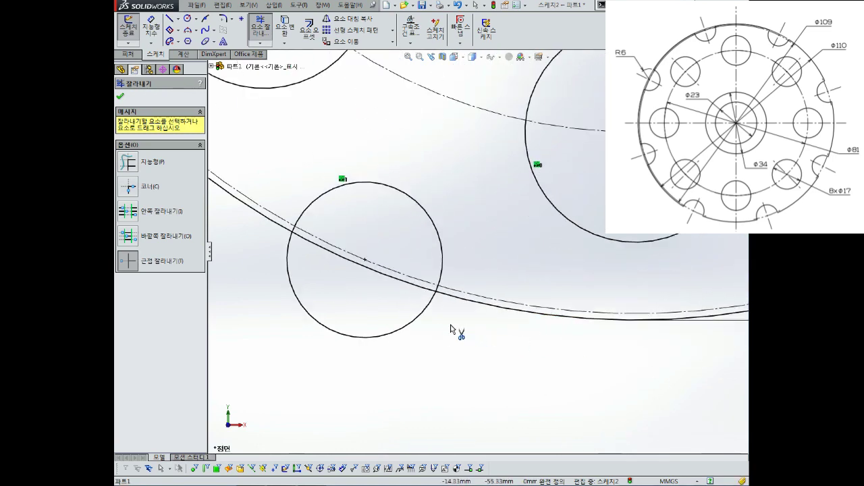
pyautogui.click(411, 322)
pyautogui.scroll(4, 409, 287)
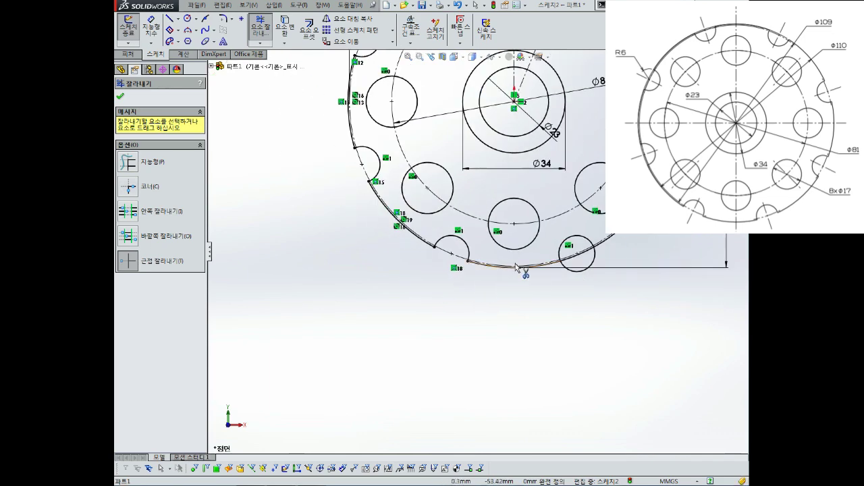
pyautogui.scroll(-4, 611, 258)
pyautogui.click(575, 280)
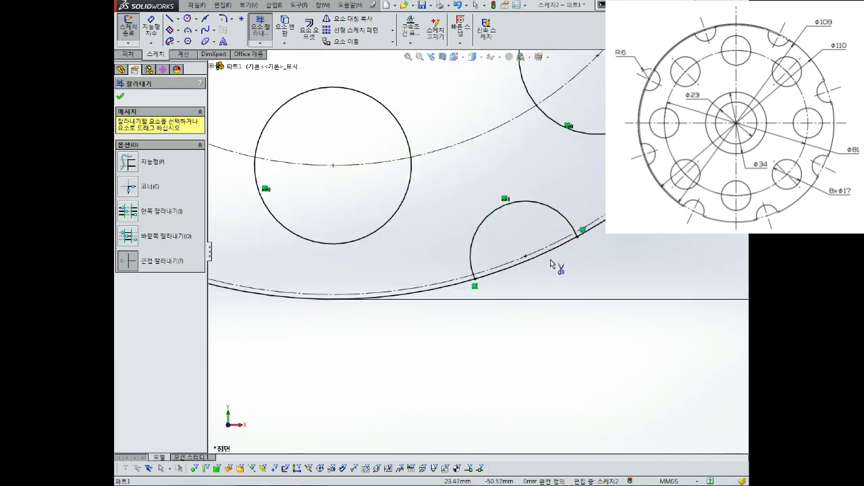
# - Trim the two Ø12 circles on the disc's right side and the Ø110 segments inside them, completing the edge notches
pyautogui.scroll(4, 549, 257)
pyautogui.scroll(-4, 557, 223)
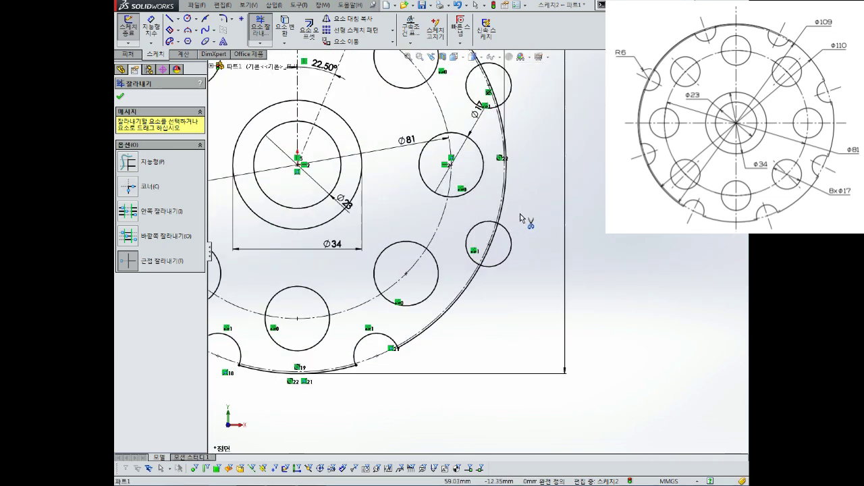
pyautogui.click(486, 255)
pyautogui.click(475, 261)
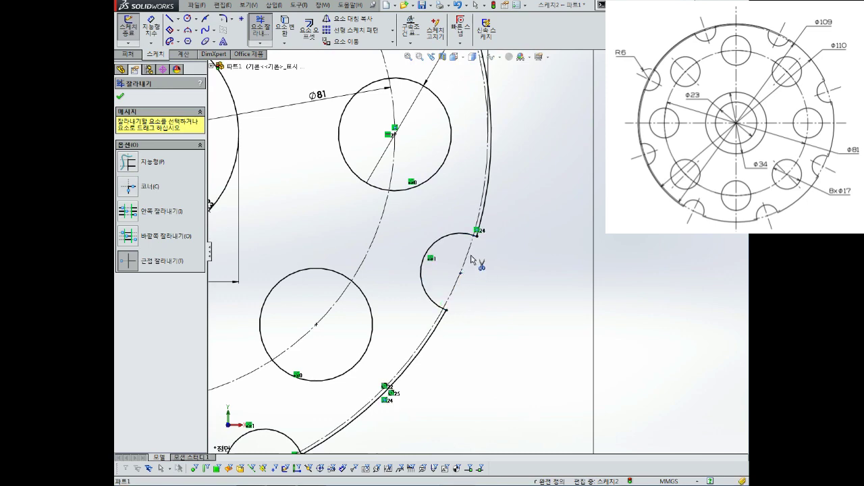
pyautogui.scroll(4, 478, 255)
pyautogui.scroll(-4, 465, 182)
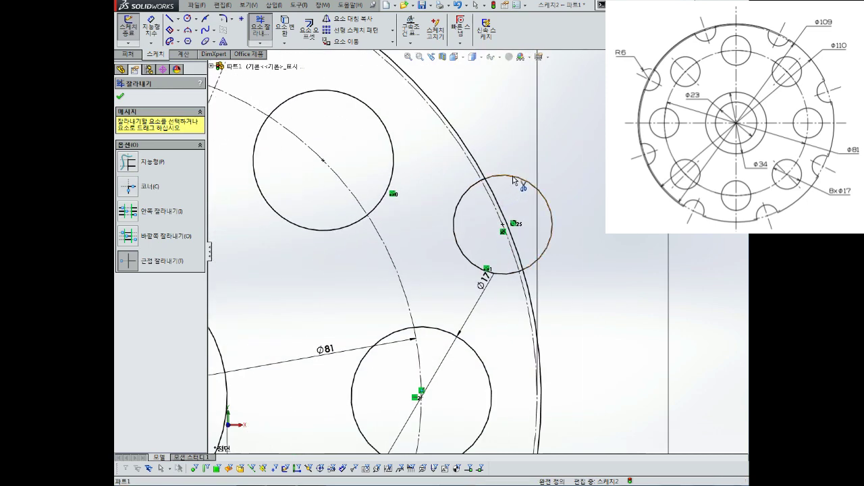
pyautogui.click(528, 189)
pyautogui.click(503, 217)
pyautogui.scroll(5, 473, 257)
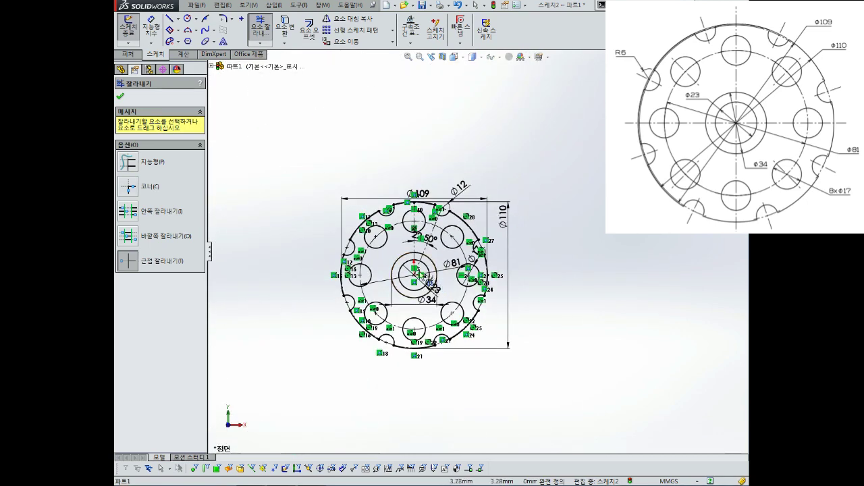
pyautogui.scroll(-2, 405, 311)
pyautogui.scroll(2, 400, 337)
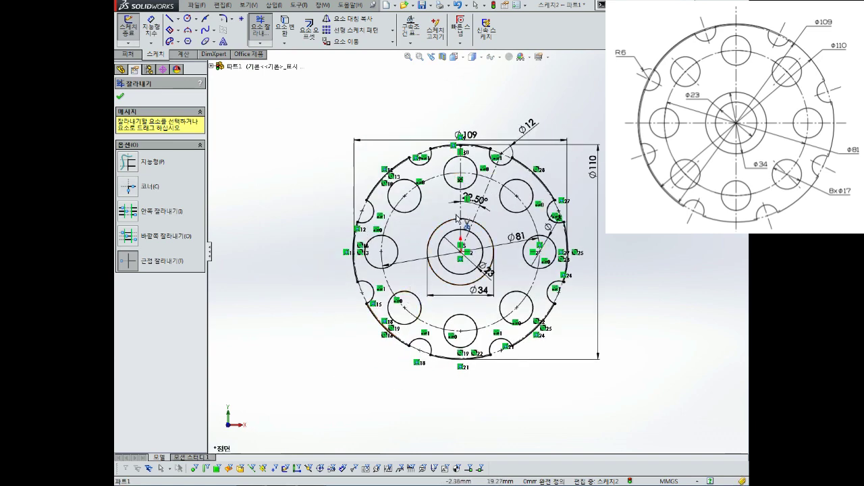
pyautogui.scroll(-1, 467, 226)
pyautogui.press('Escape')
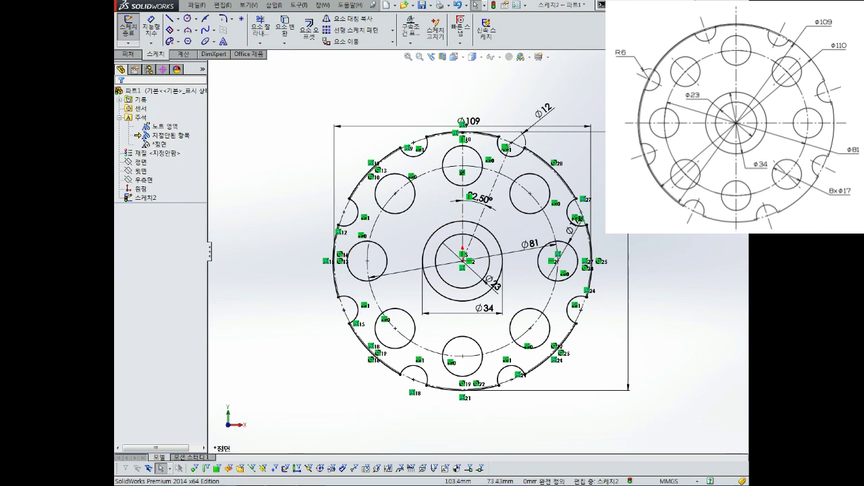
# - Rebuild the part to exit the finished disc sketch
pyautogui.hotkey('ctrl', 'b')
pyautogui.moveTo(492, 281)
pyautogui.mouseDown(button='middle')
pyautogui.moveTo(488, 234)
pyautogui.moveTo(494, 266)
pyautogui.moveTo(464, 258)
pyautogui.moveTo(482, 263)
pyautogui.moveTo(479, 293)
pyautogui.moveTo(467, 304)
pyautogui.moveTo(448, 277)
pyautogui.moveTo(516, 287)
pyautogui.moveTo(477, 249)
pyautogui.moveTo(455, 245)
pyautogui.moveTo(457, 274)
pyautogui.mouseUp(button='middle')
pyautogui.scroll(4, 465, 249)
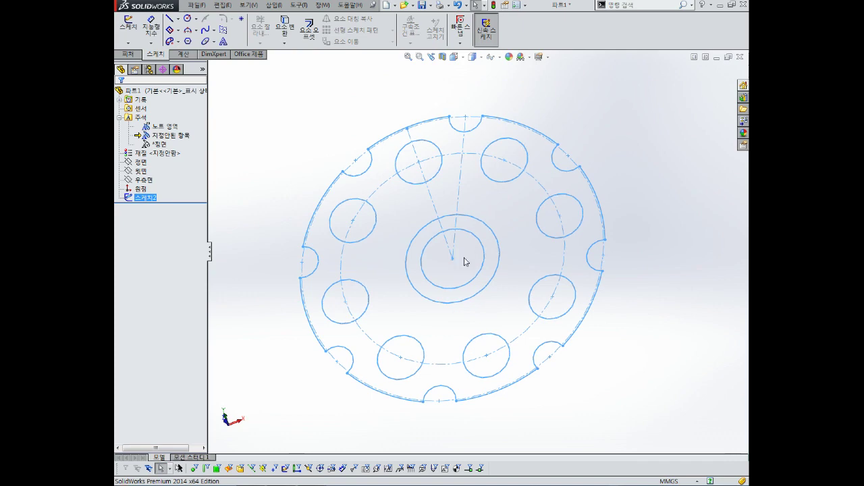
pyautogui.hotkey('ctrl', '8')
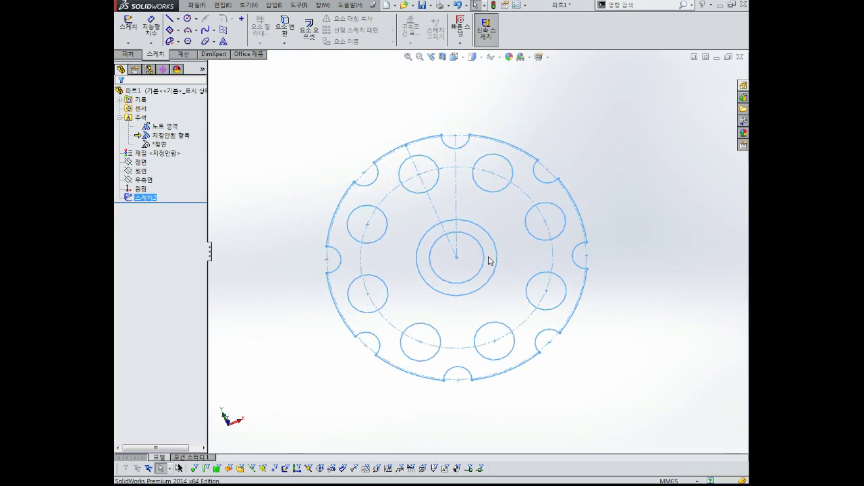